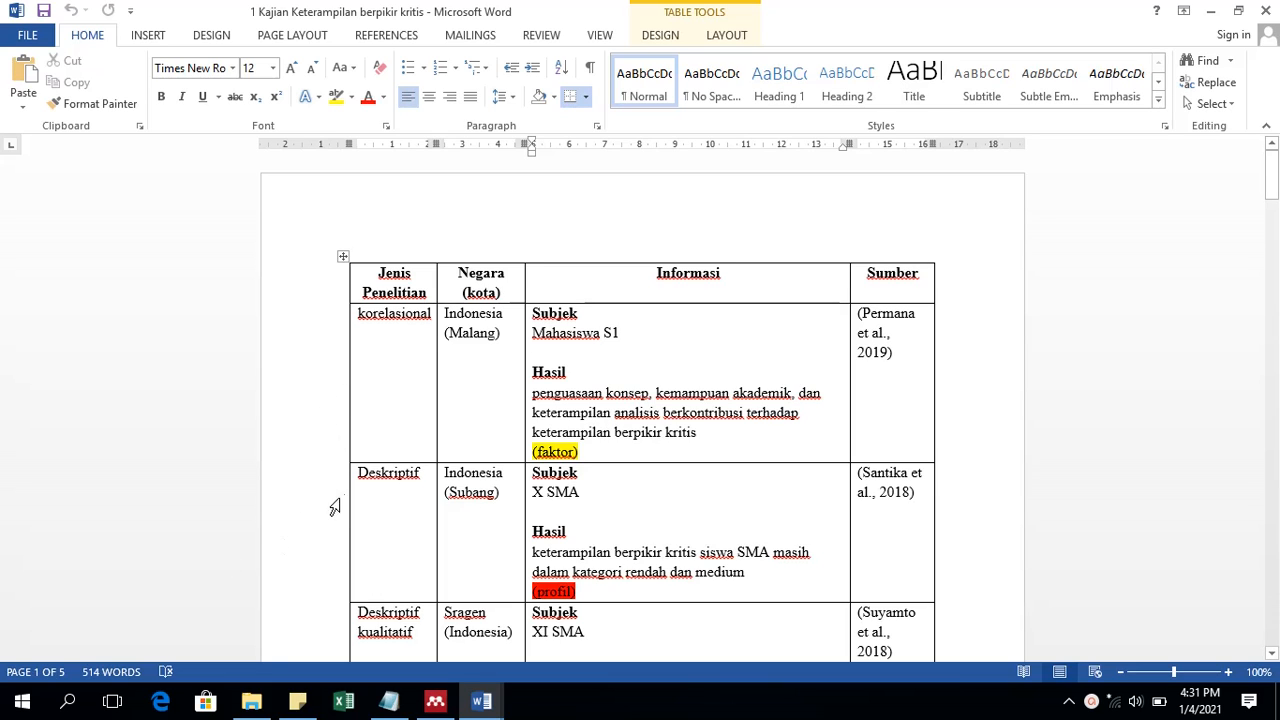
Step: Look through the critical thinking literature table across its first two pages and return to its header row
scroll(630, 402, down, 2)
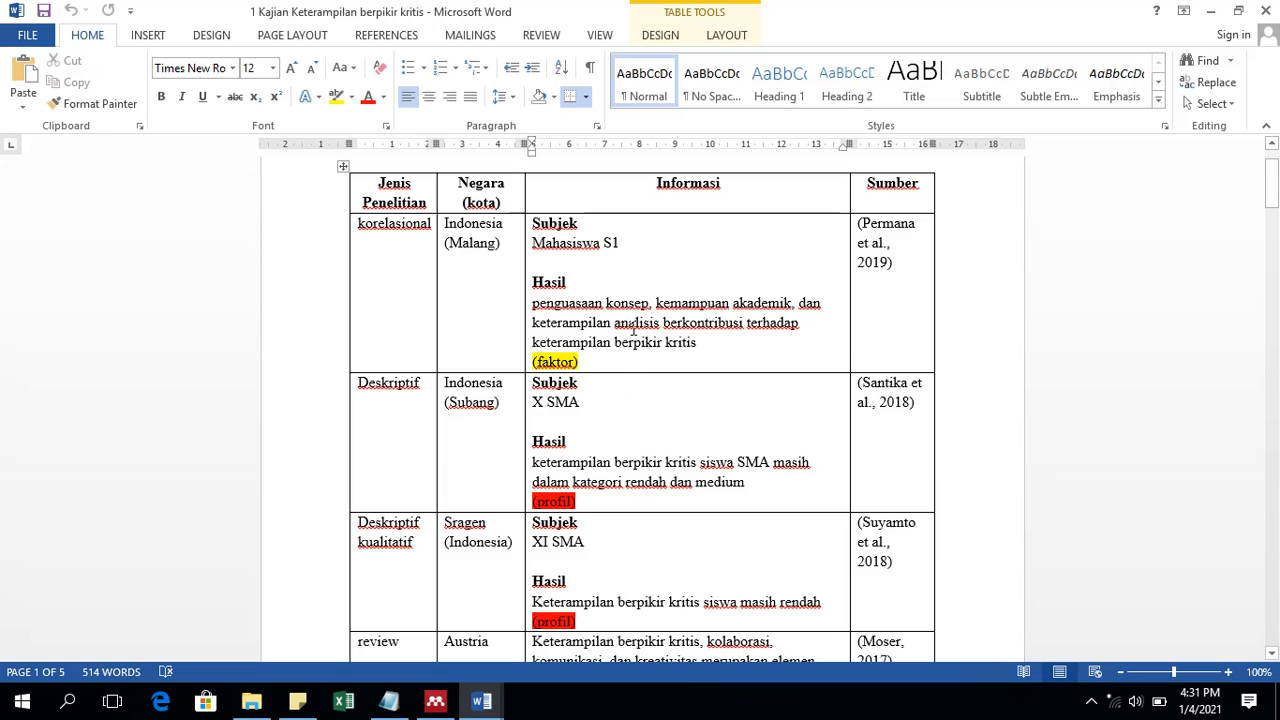
scroll(630, 402, down, 4)
scroll(634, 330, up, 1)
scroll(634, 359, up, 6)
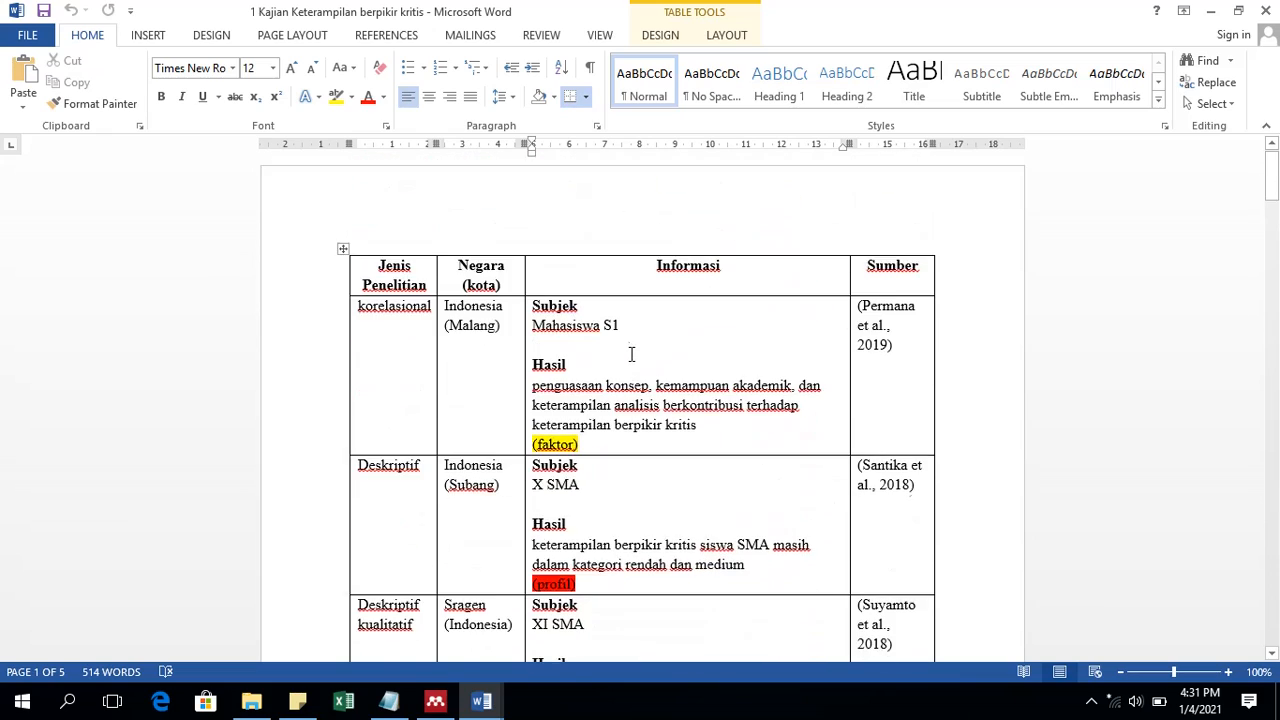
scroll(628, 343, down, 6)
scroll(628, 343, down, 9)
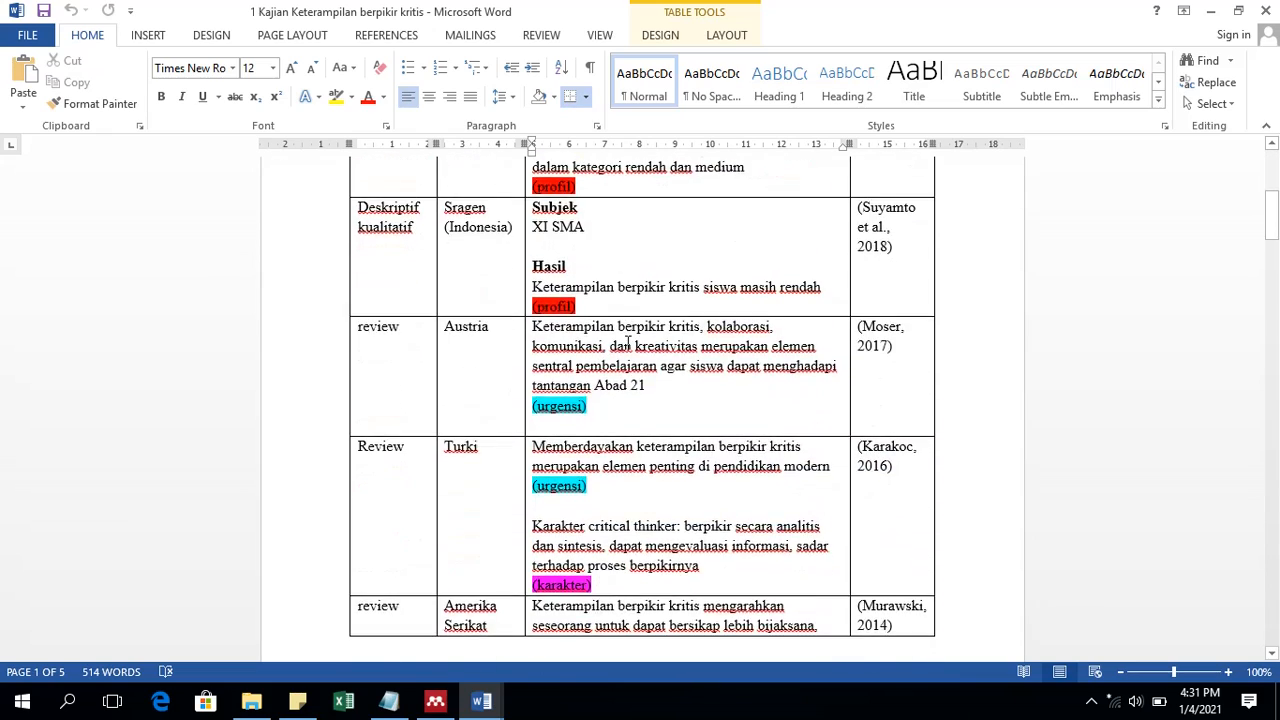
scroll(628, 343, down, 4)
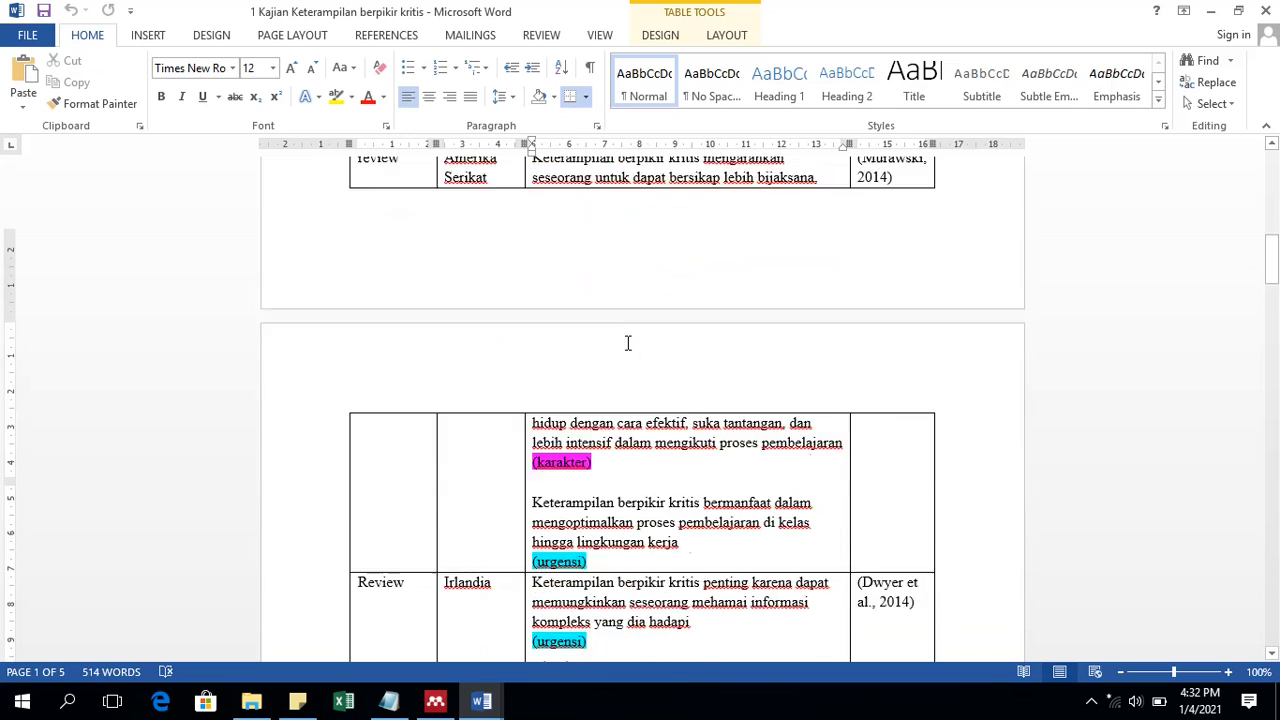
scroll(628, 343, up, 8)
scroll(628, 343, up, 6)
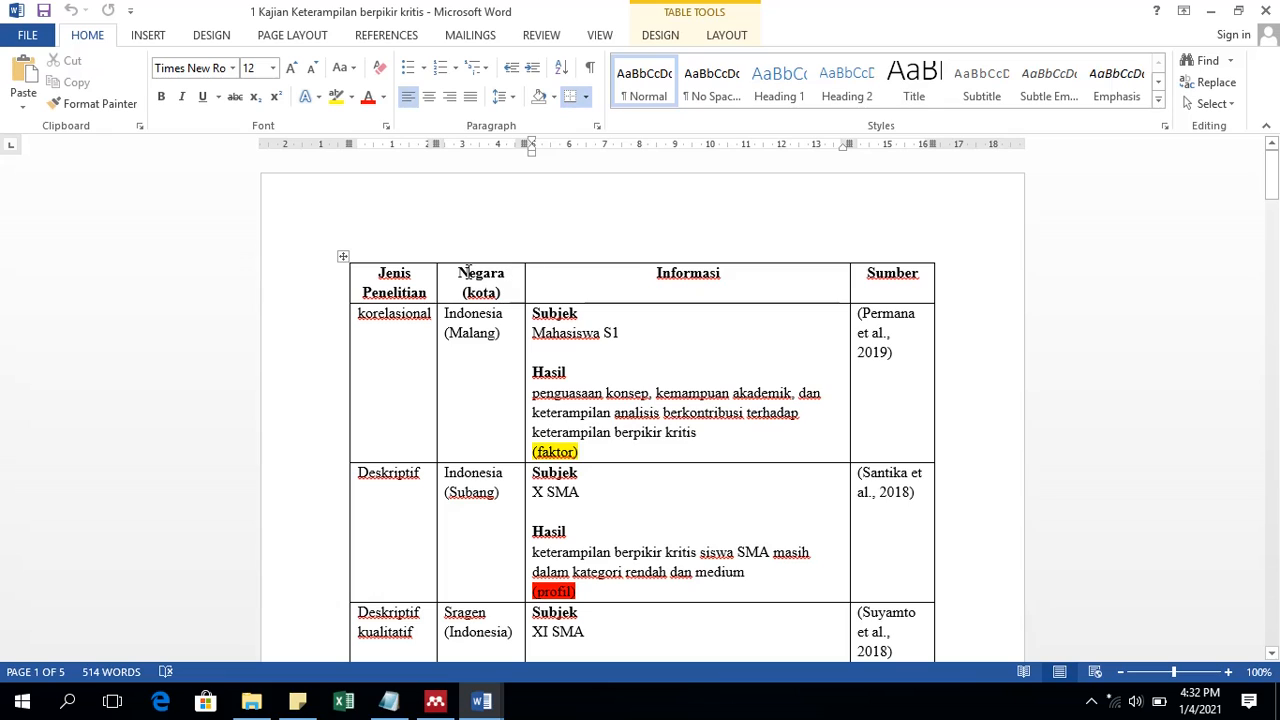
Step: Select the table's Jenis Penelitian column and the Sumber column in turn to point them out, clearing each selection
click(411, 259)
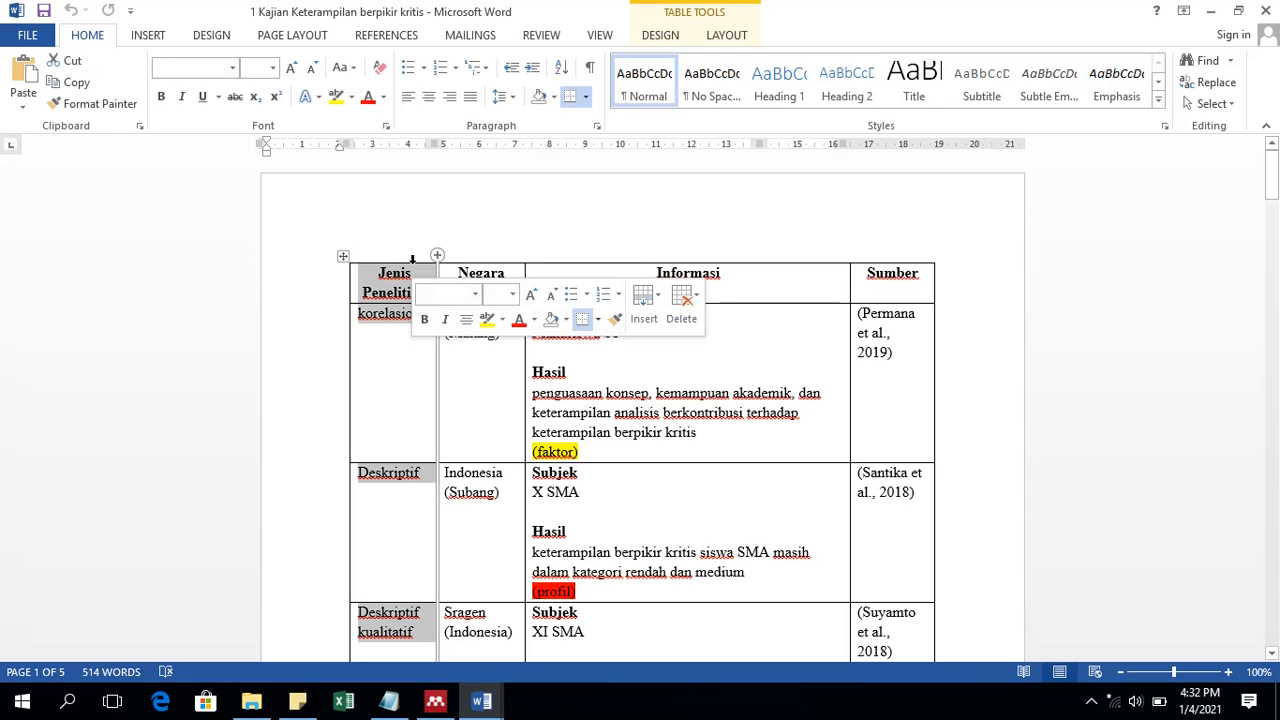
click(389, 378)
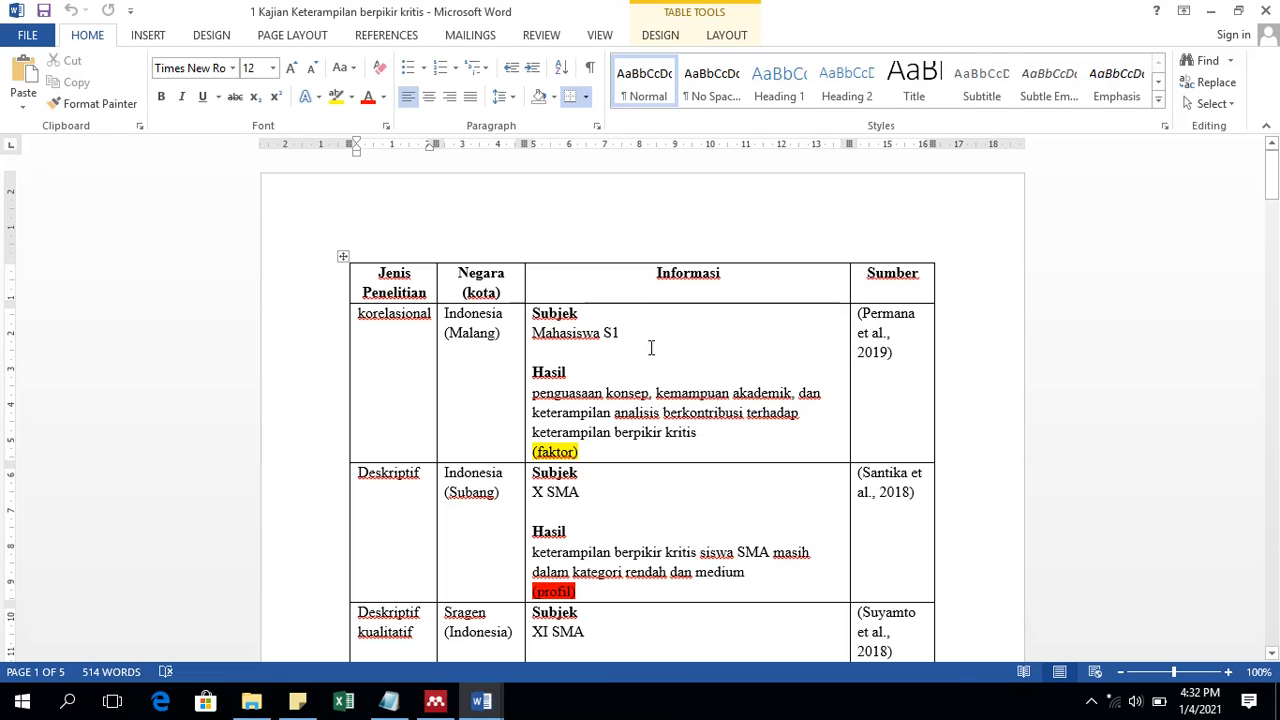
click(882, 261)
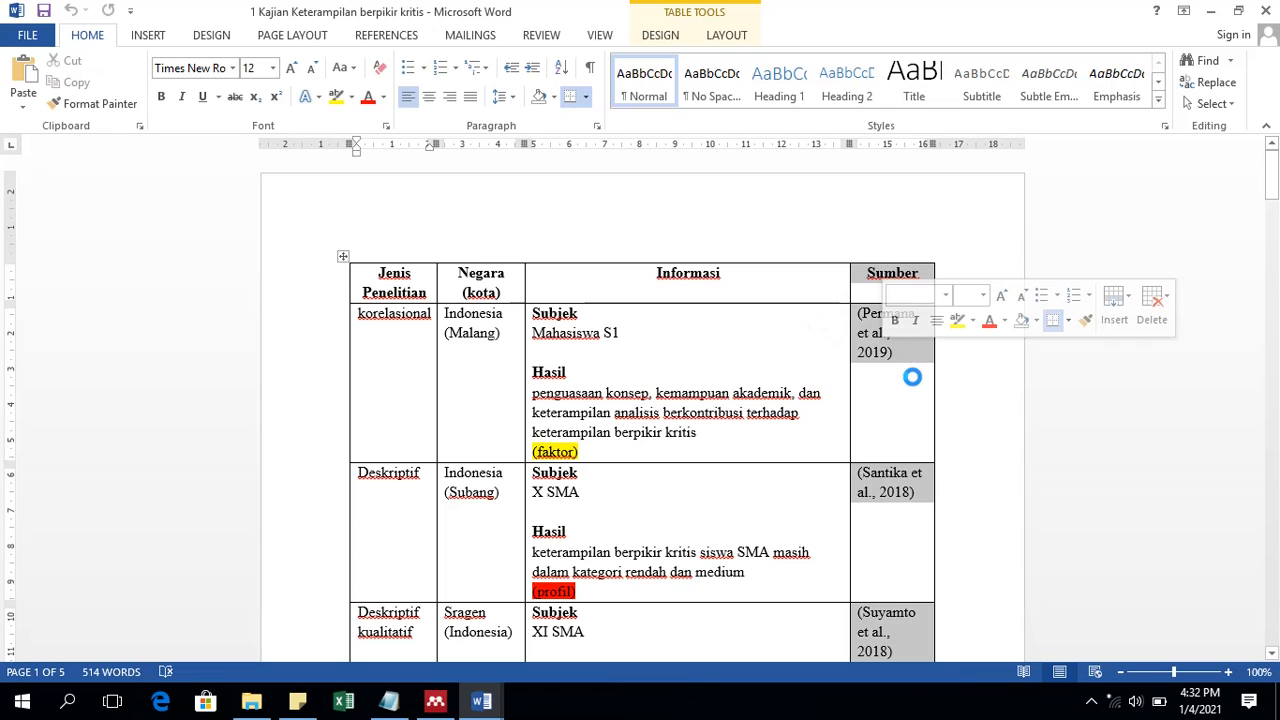
click(915, 380)
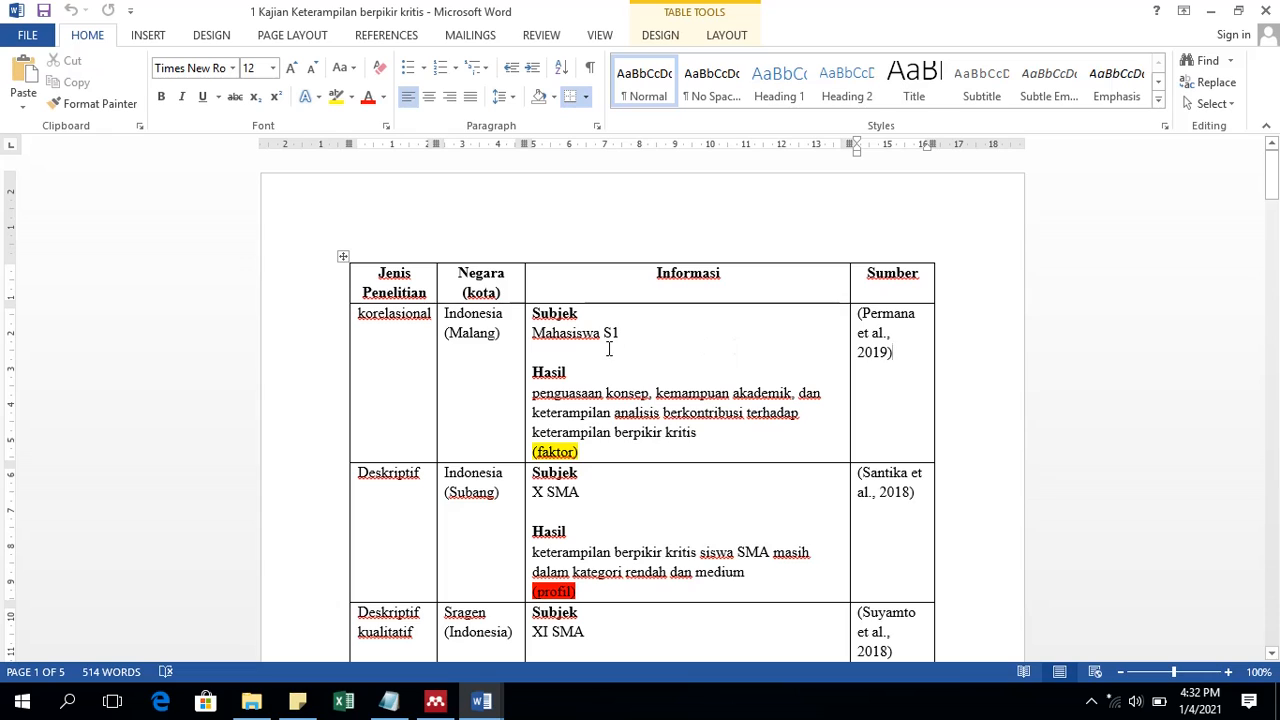
Step: Examine the Informasi column of the first studies, covering their Subjek, Hasil and coloured topic labels
scroll(650, 360, down, 1)
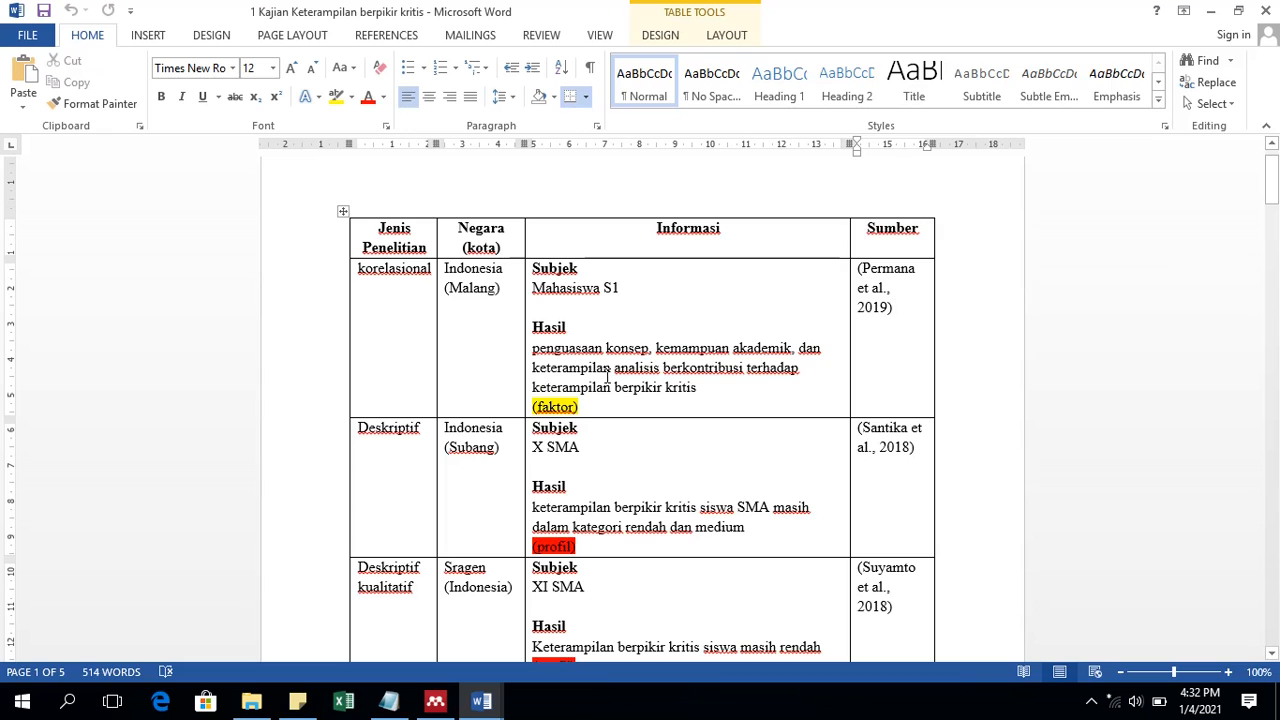
scroll(617, 451, down, 1)
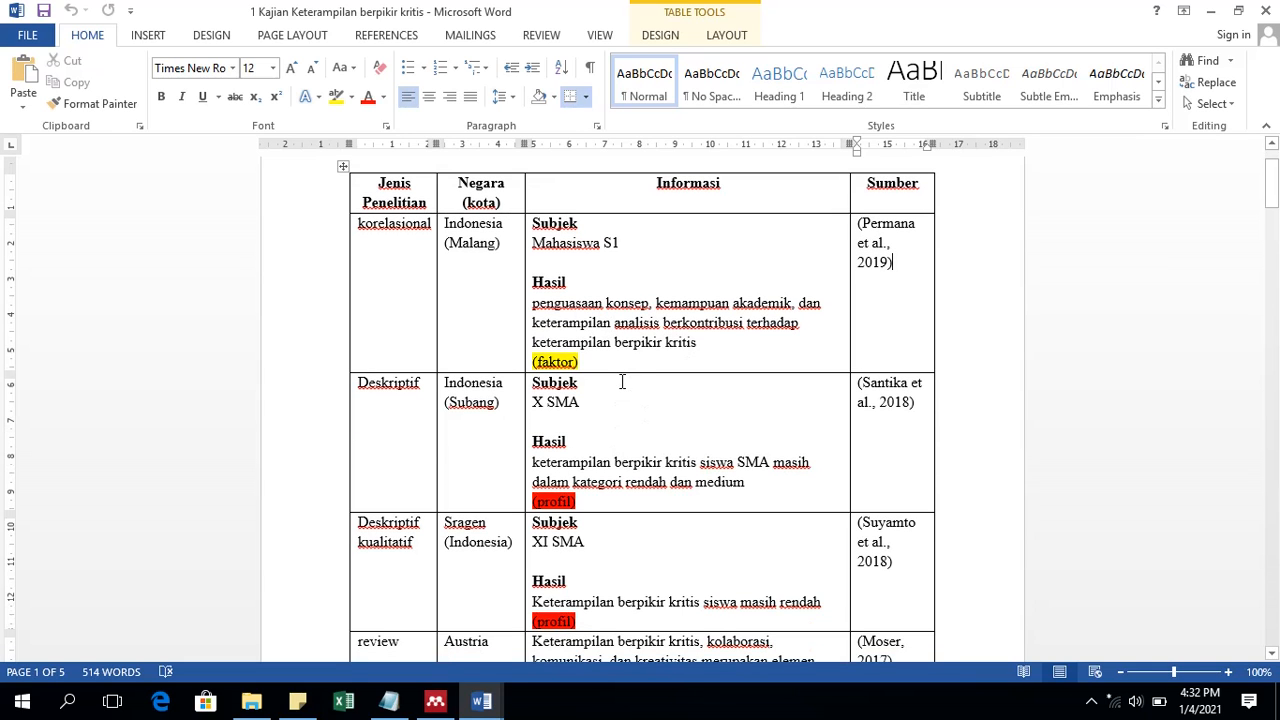
scroll(673, 395, down, 2)
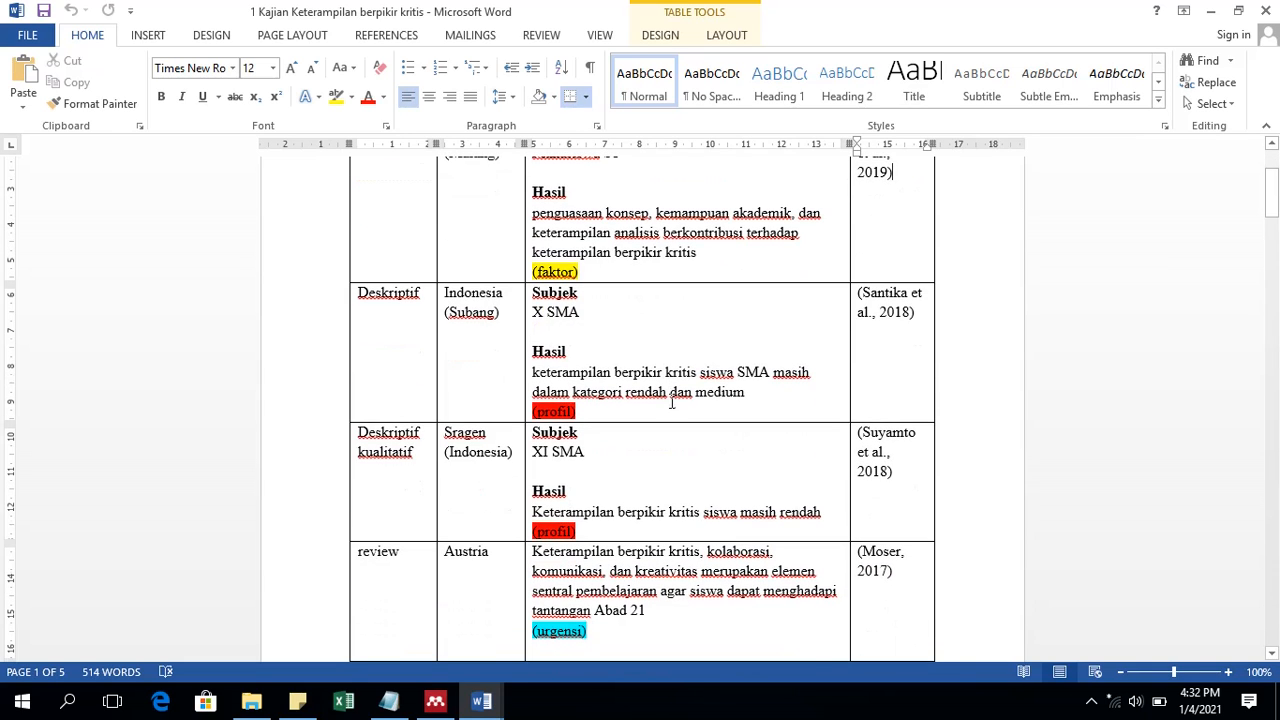
scroll(673, 403, up, 4)
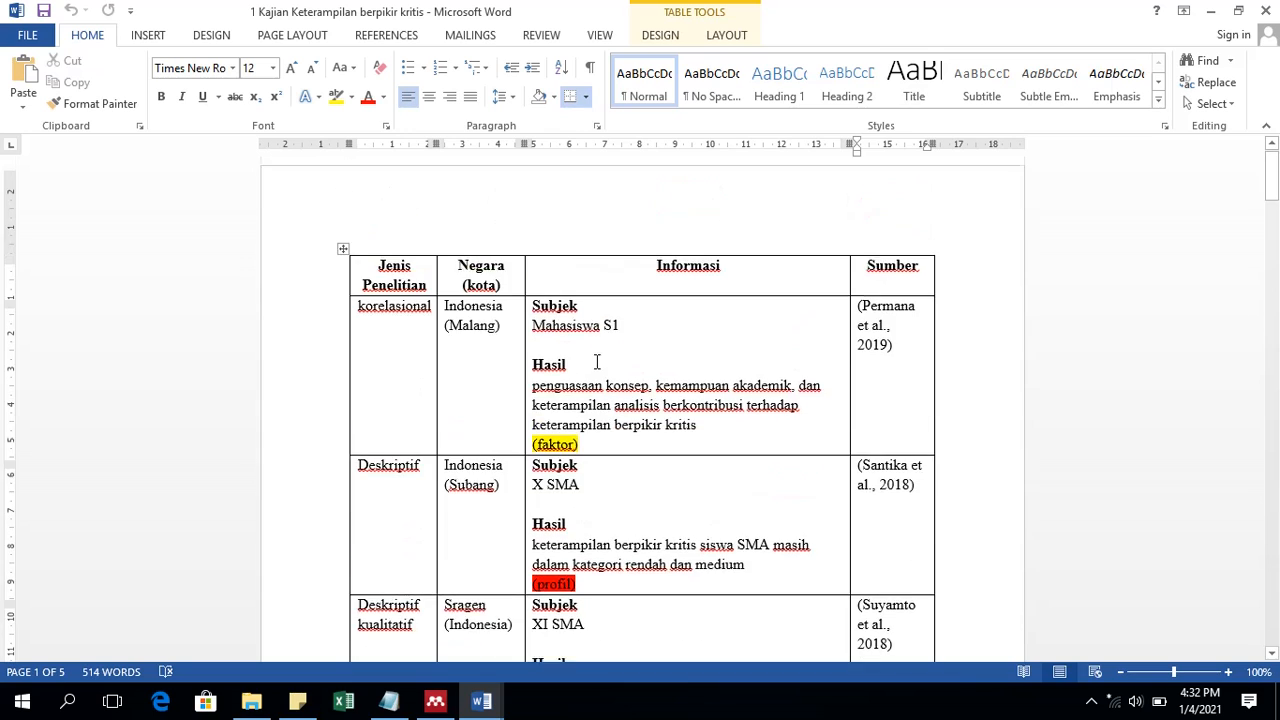
scroll(597, 362, down, 3)
scroll(600, 360, up, 2)
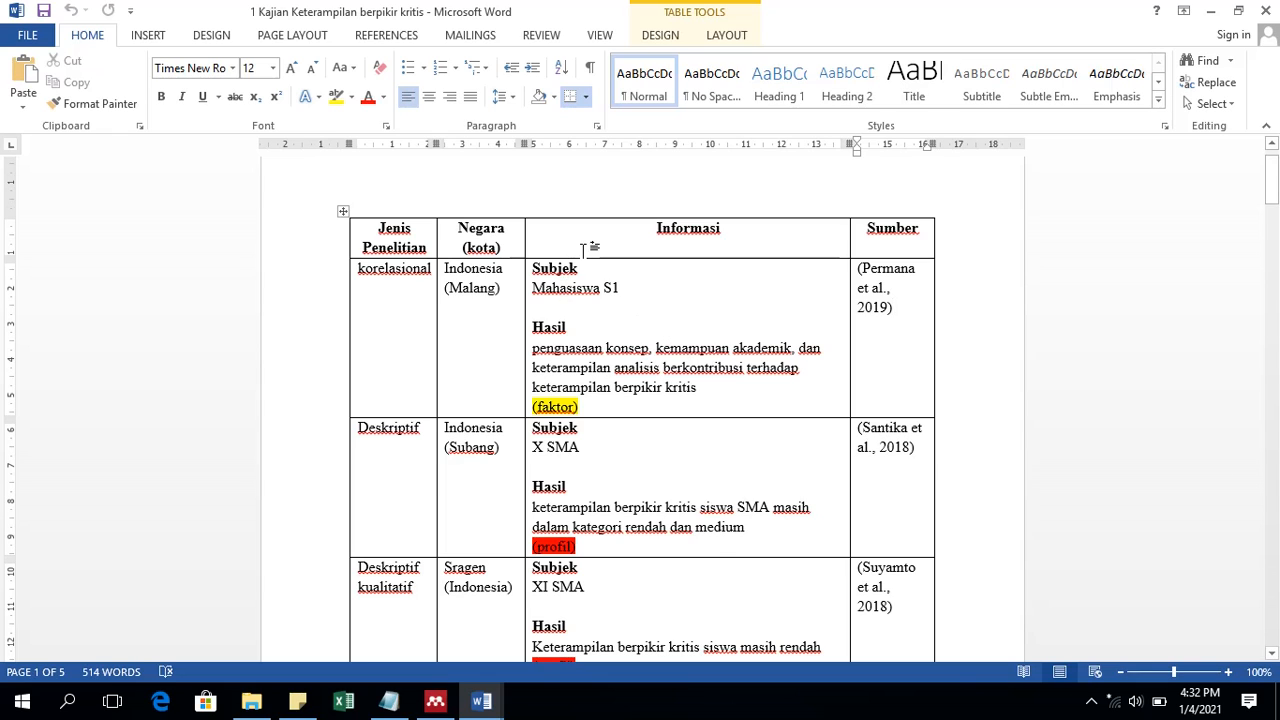
scroll(592, 242, up, 1)
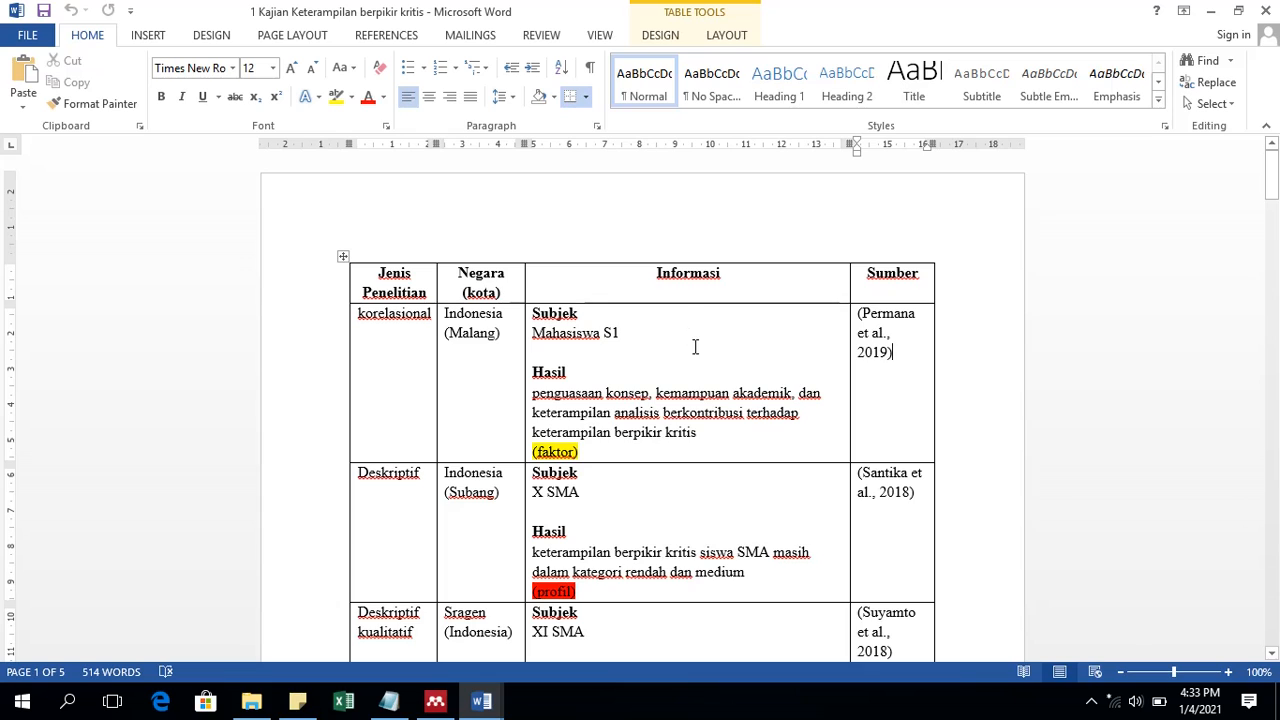
scroll(617, 410, down, 1)
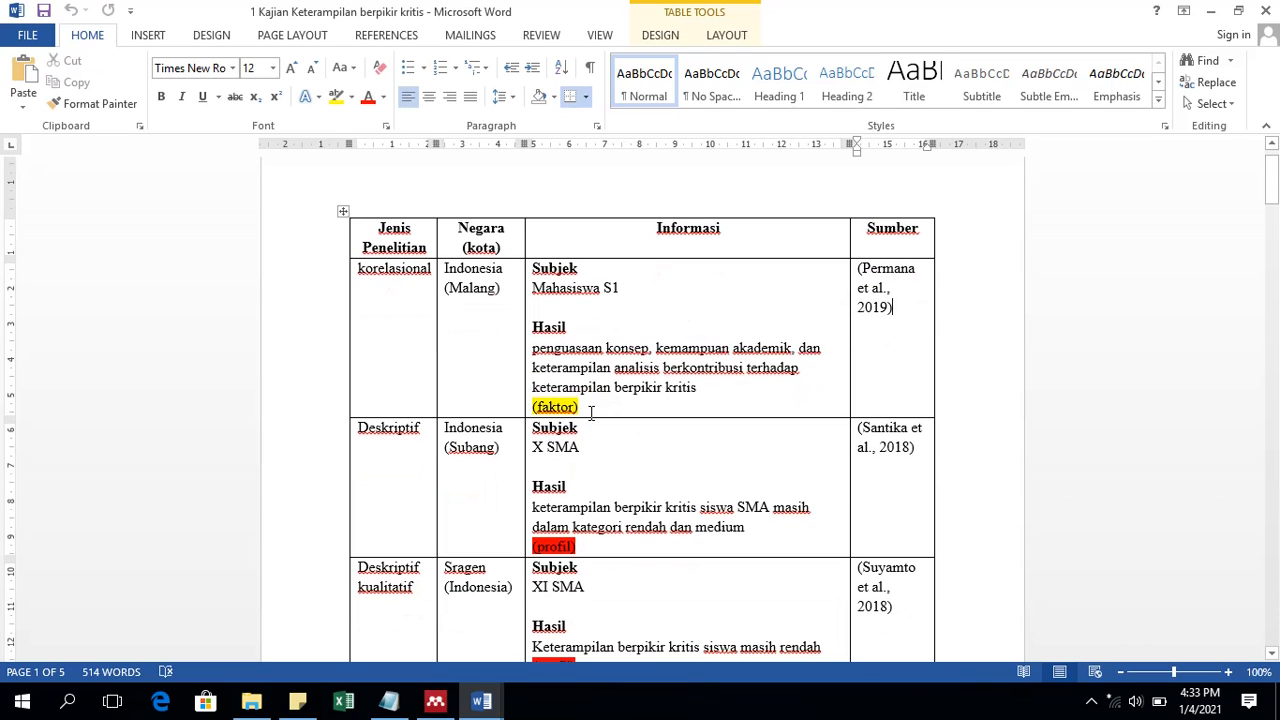
scroll(608, 382, down, 1)
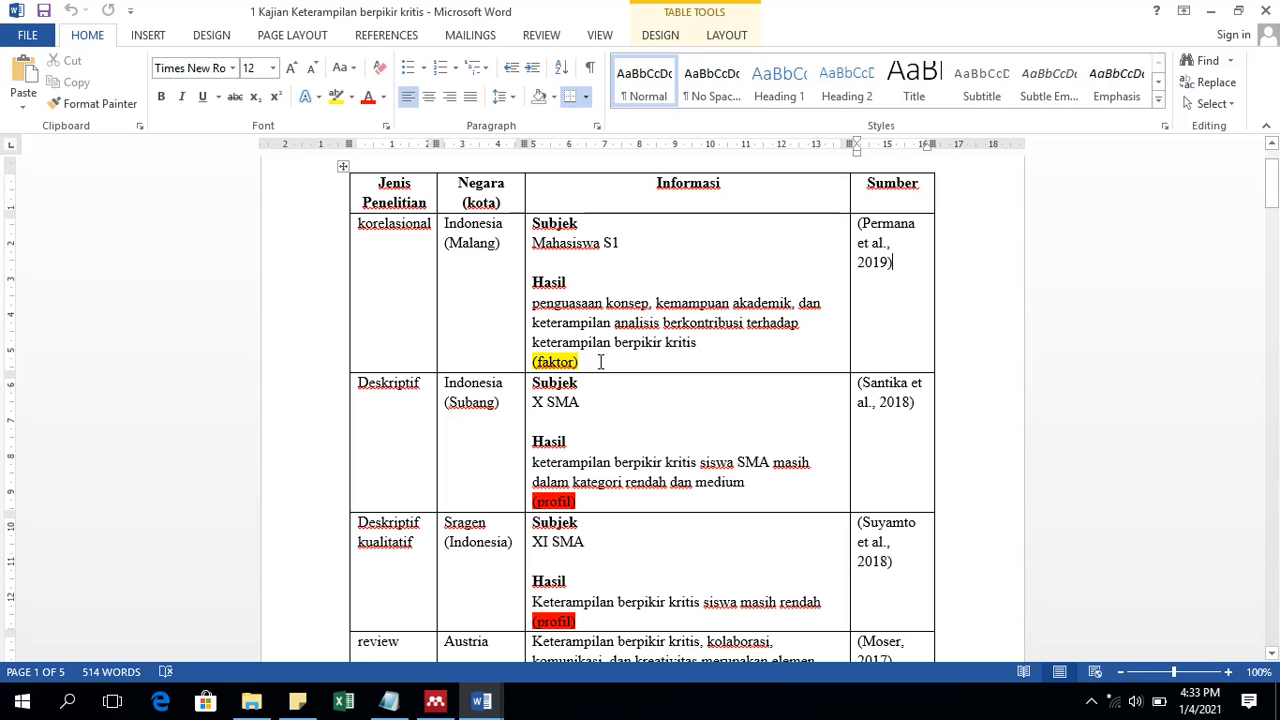
scroll(601, 362, down, 1)
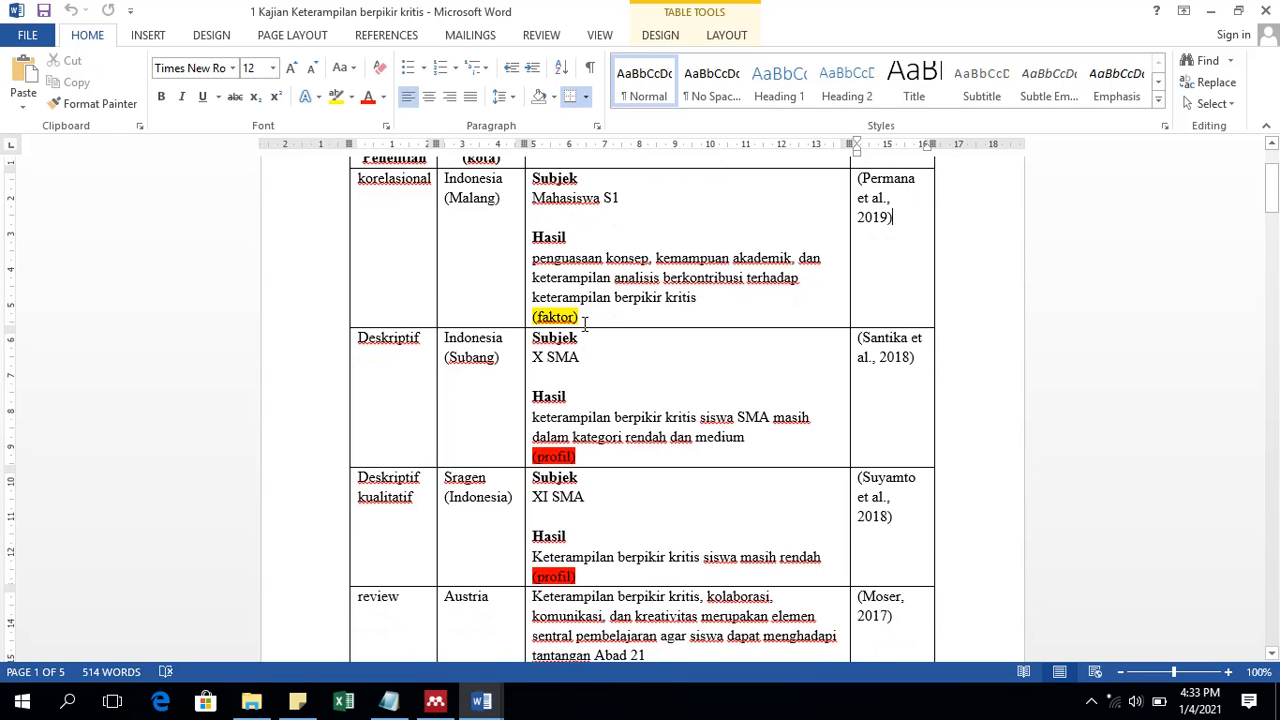
Step: Select the yellow (faktor) label and the Hasil text above it in the korelasional row to show how they relate
drag(580, 318, 536, 318)
click(591, 318)
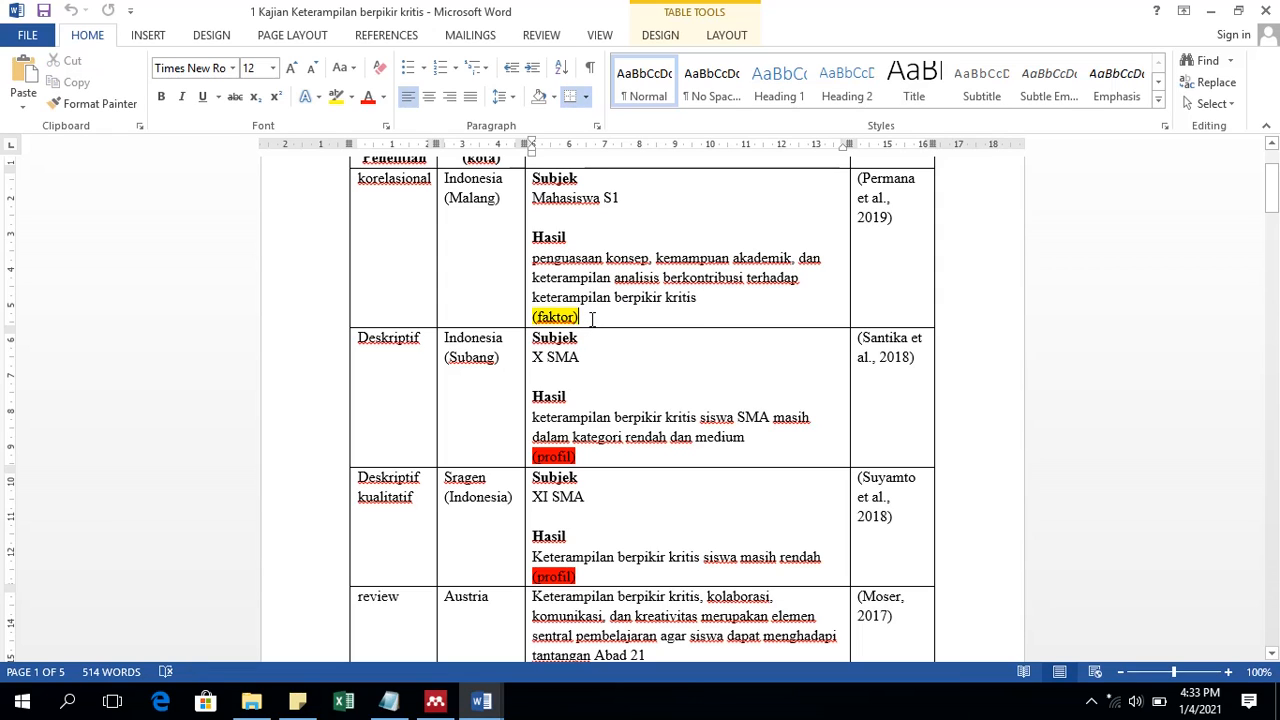
drag(548, 264, 713, 297)
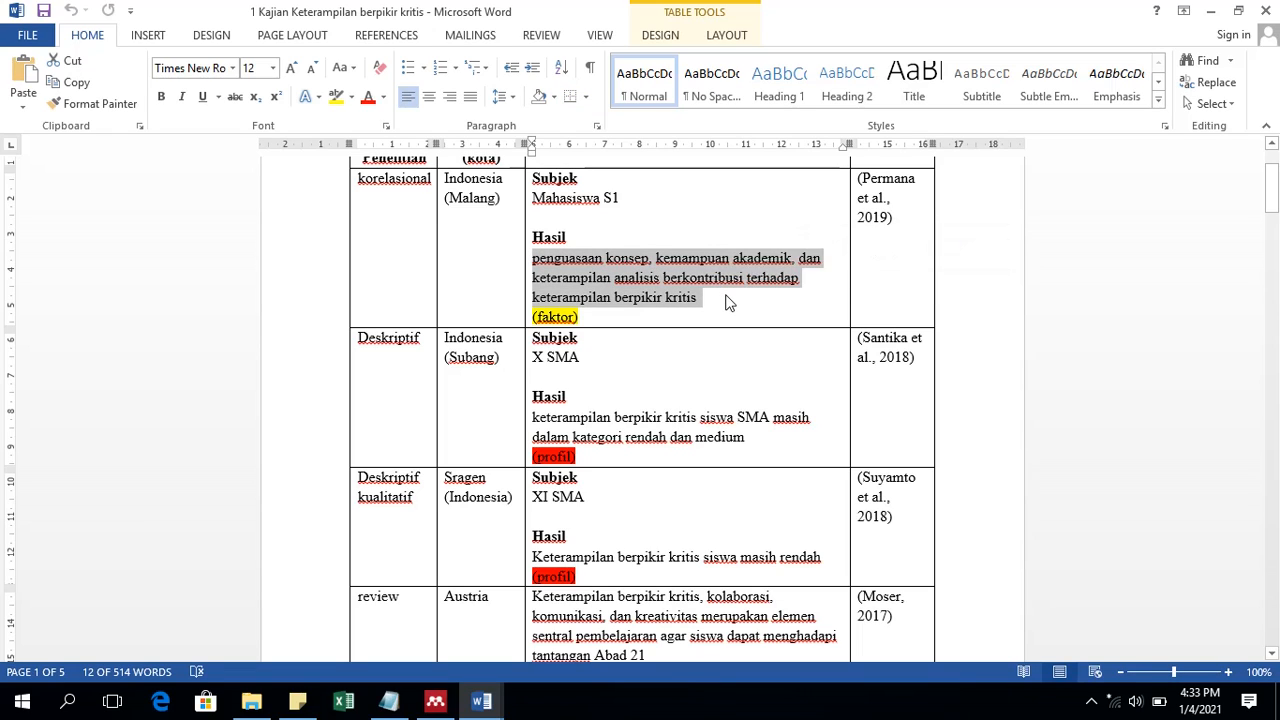
click(729, 302)
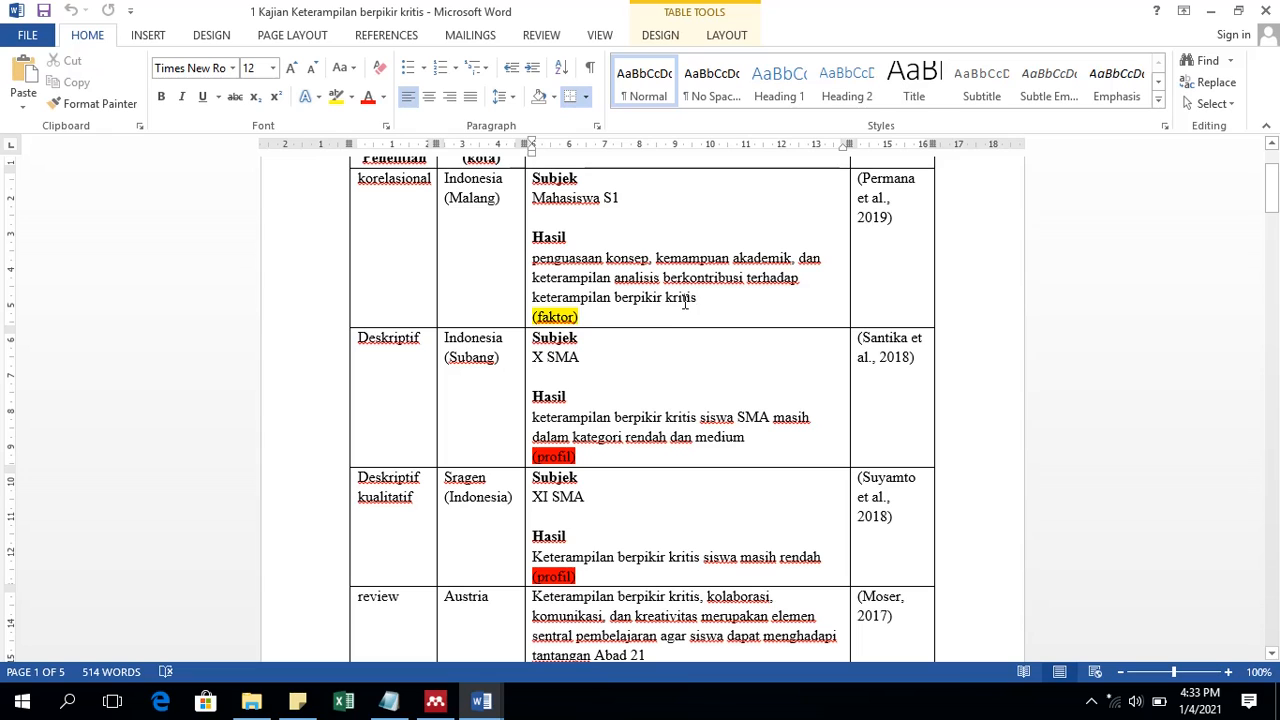
Step: Review the findings labelled profil, urgensi and karakter in the following studies, then return to the start of the table
scroll(685, 302, down, 2)
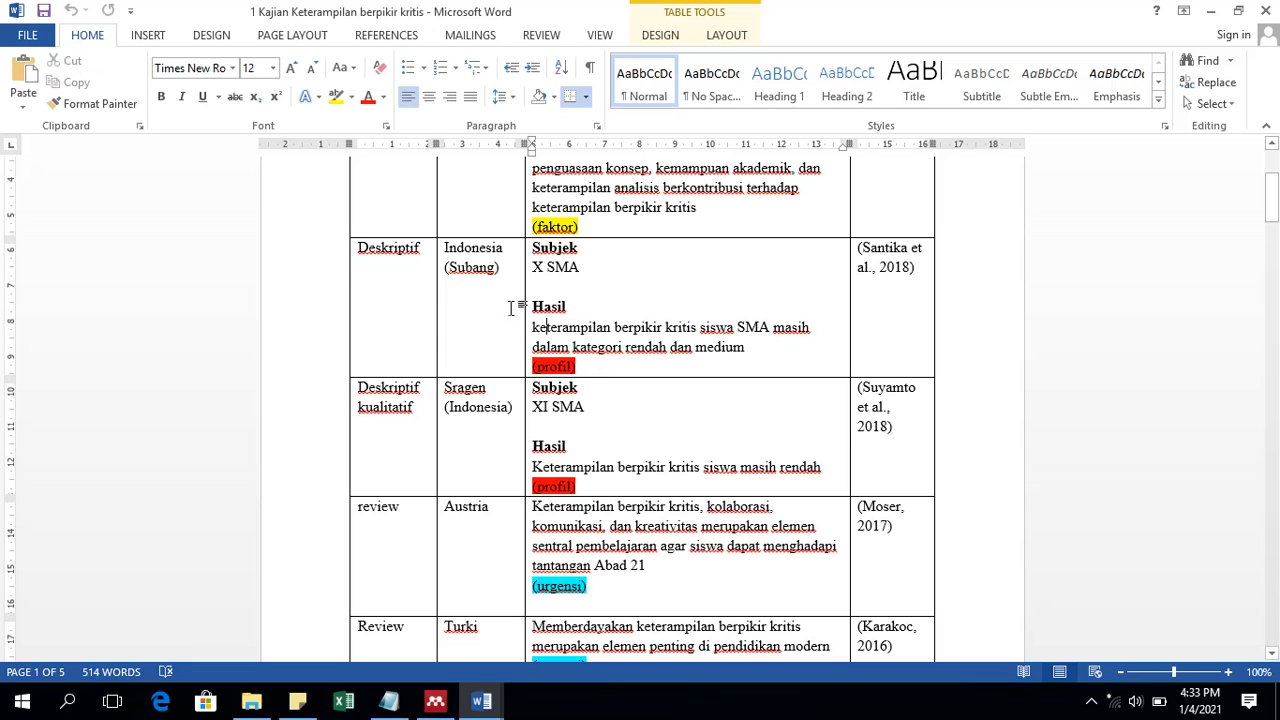
click(316, 284)
click(647, 346)
scroll(703, 289, down, 2)
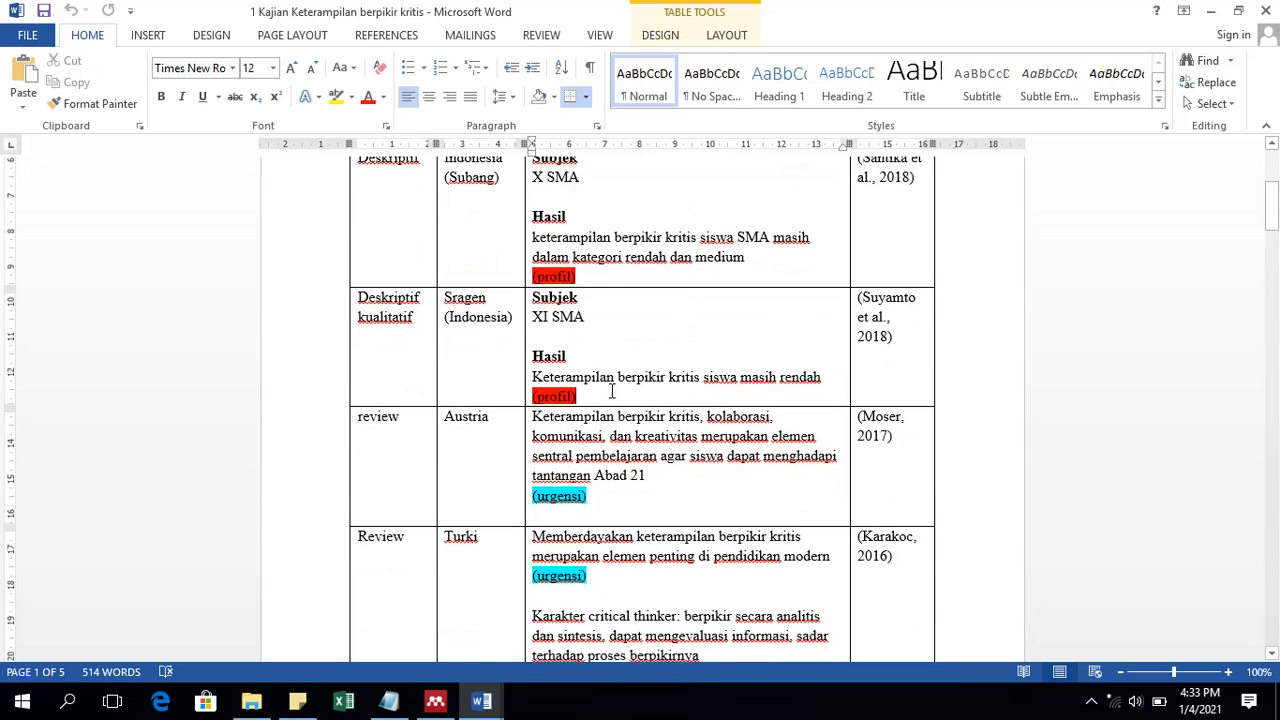
scroll(605, 405, down, 2)
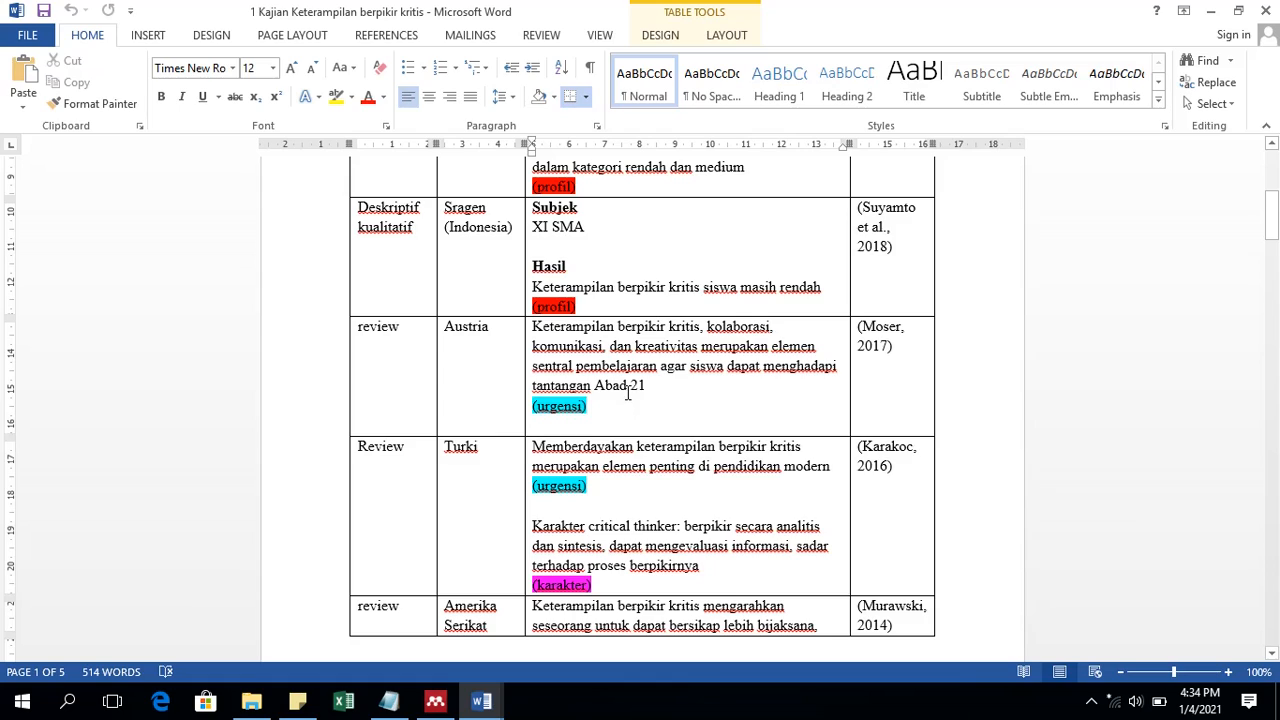
scroll(627, 396, down, 5)
scroll(627, 396, down, 8)
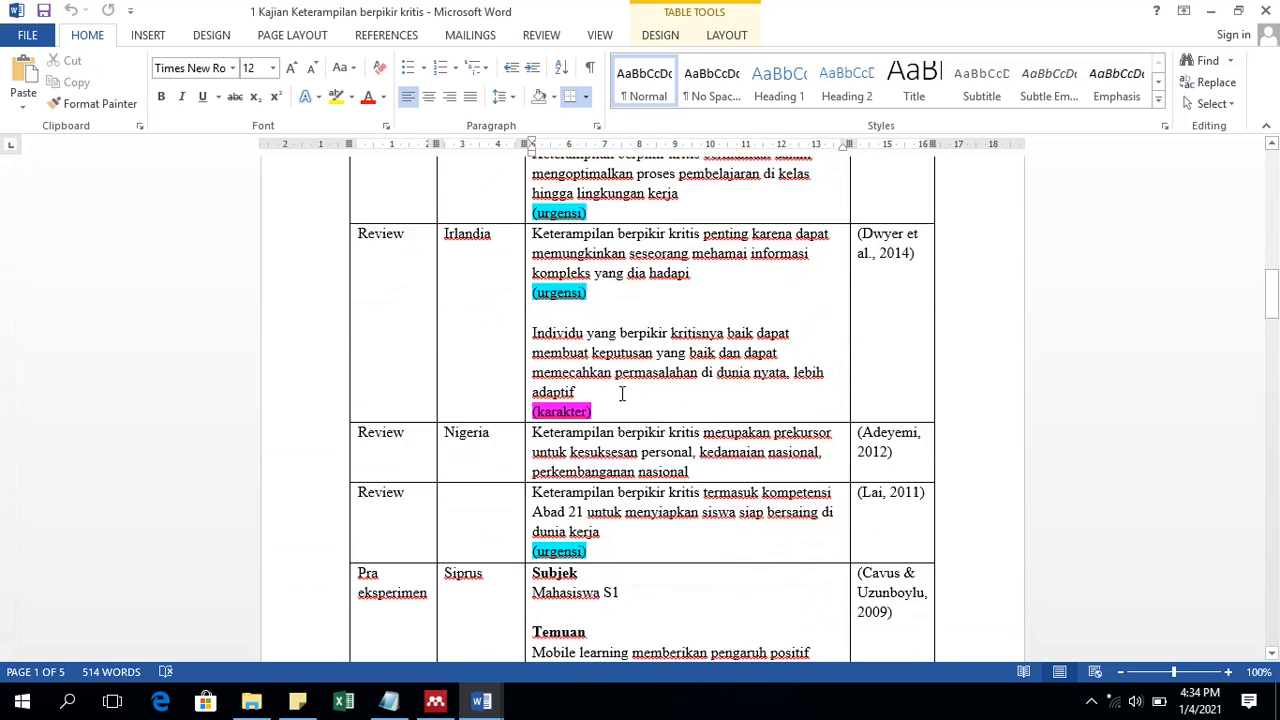
scroll(621, 402, up, 5)
scroll(621, 402, up, 13)
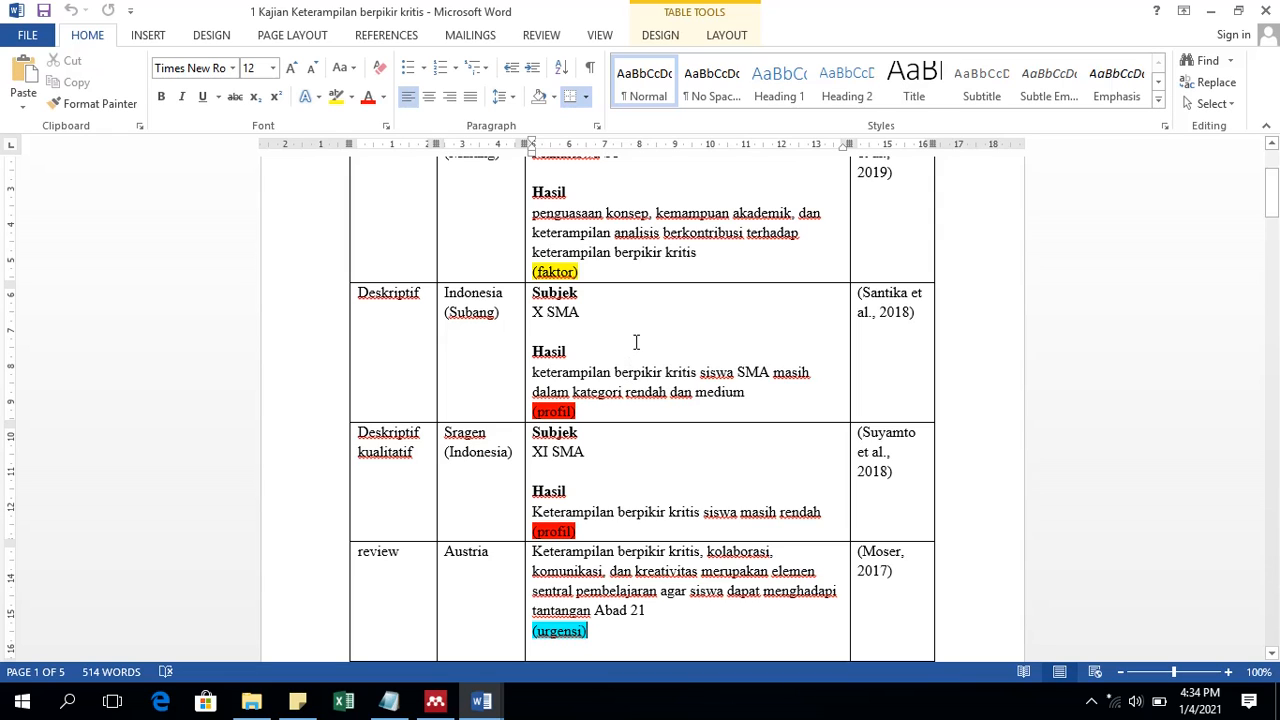
scroll(675, 379, up, 3)
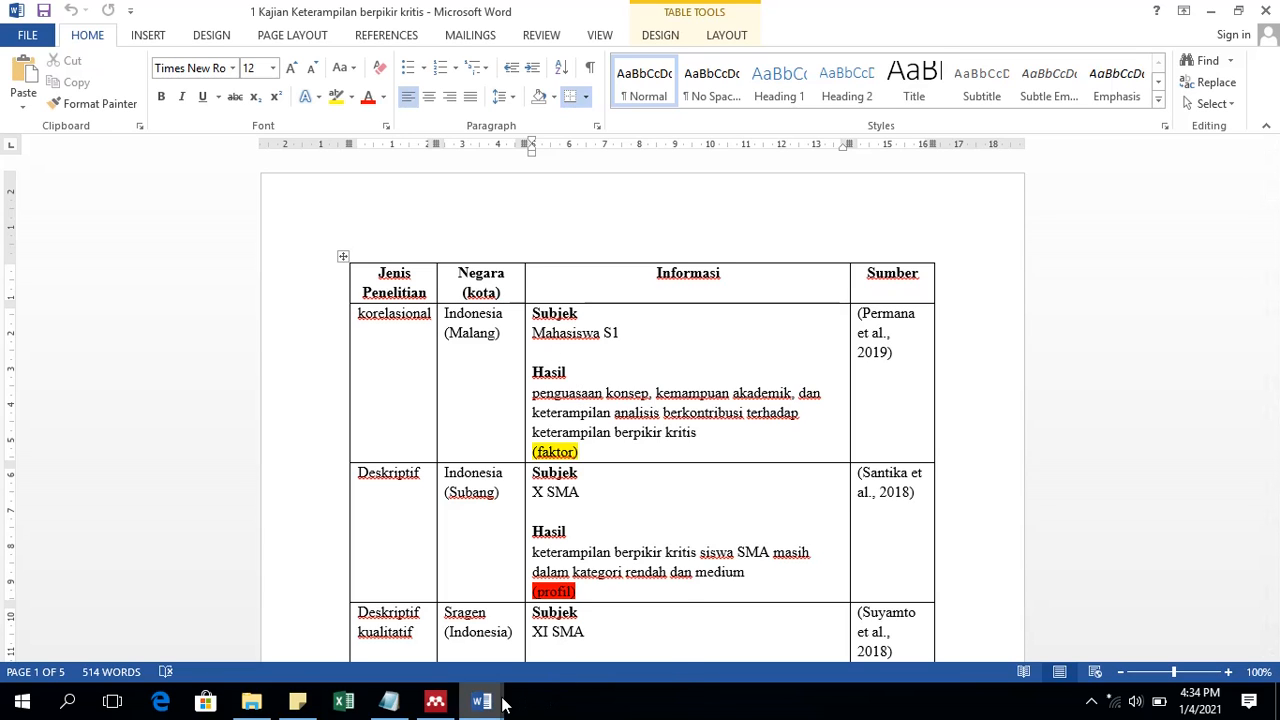
Step: Switch to the 1 Kerangka Naskah document and select its title and whole Pendahuluan outline to point them out
mouse_move(505, 705)
click(362, 645)
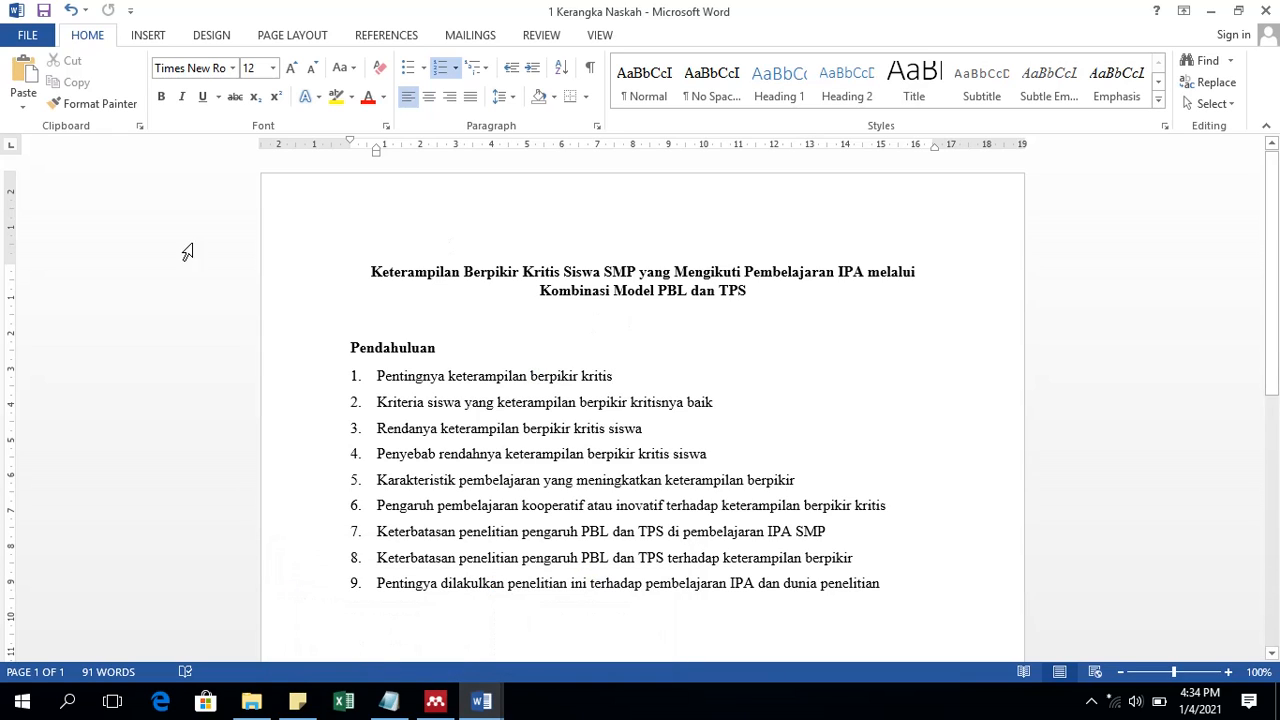
drag(246, 277, 351, 605)
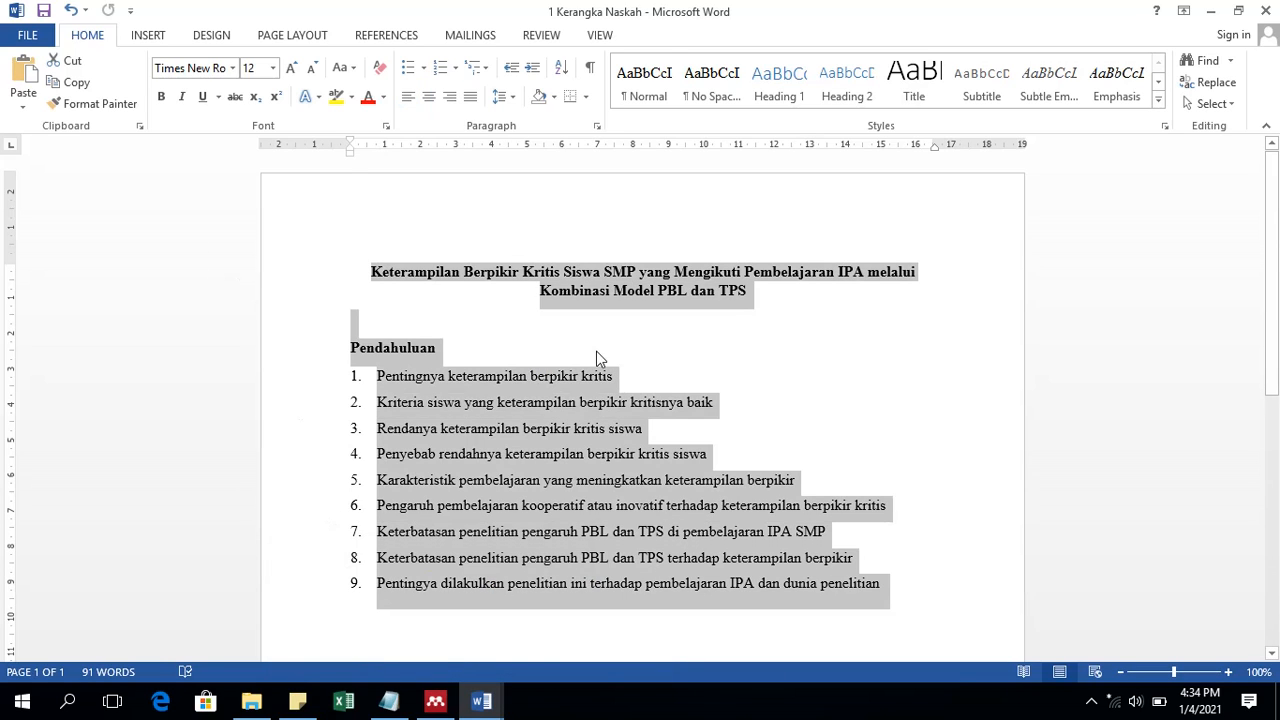
click(585, 335)
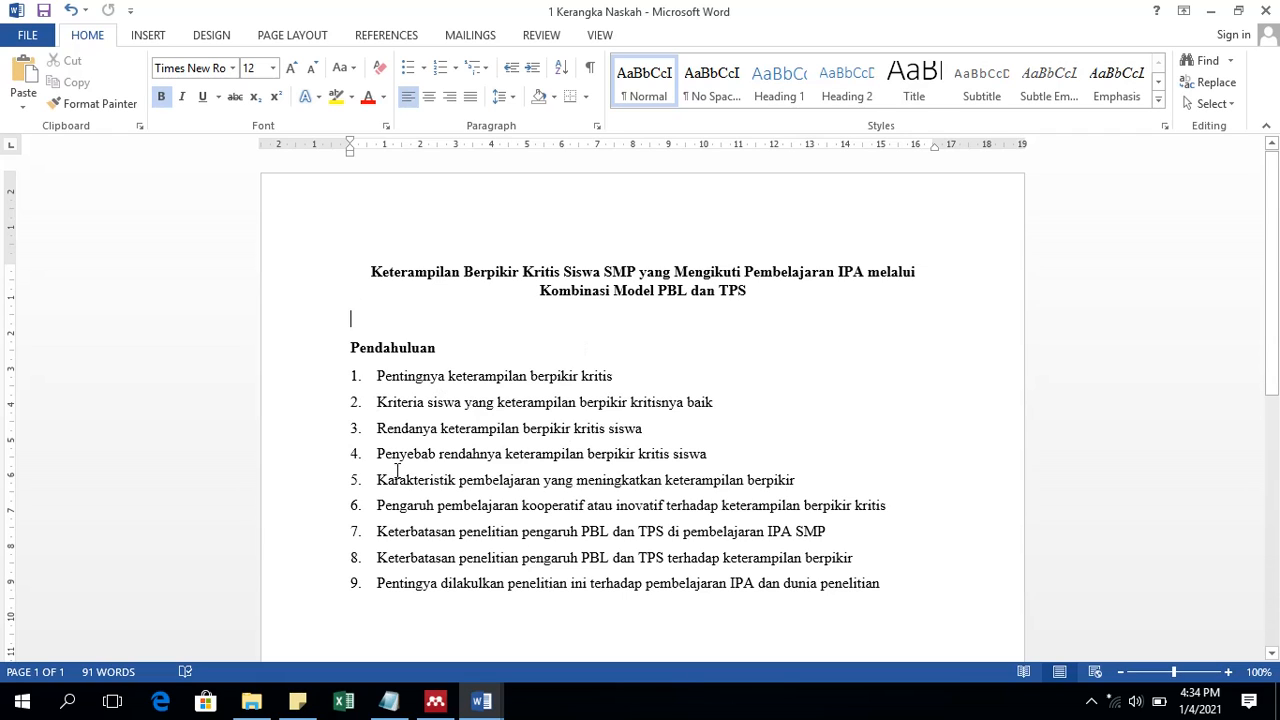
Step: Compare the 1 Kajian Keterampilan berpikir kritis table with the Pendahuluan outline by alternating between both documents, ending on 1 Kerangka Naskah
click(481, 703)
click(584, 647)
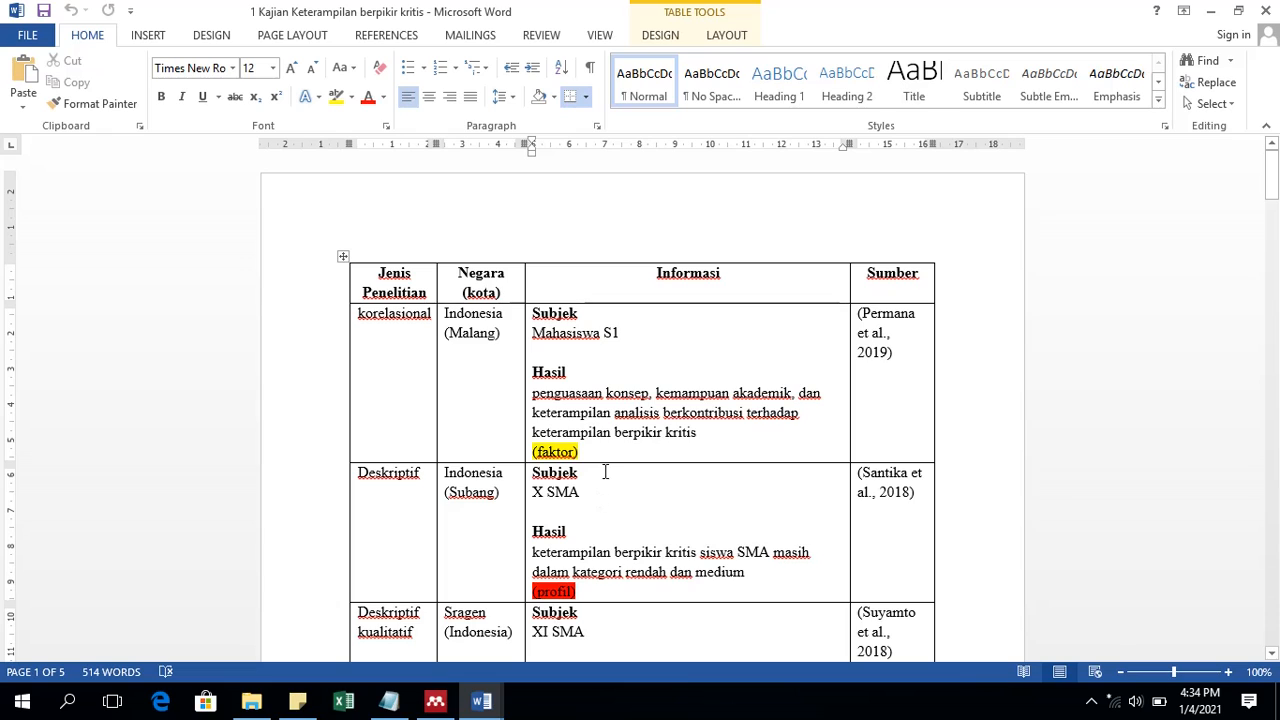
click(481, 703)
click(390, 610)
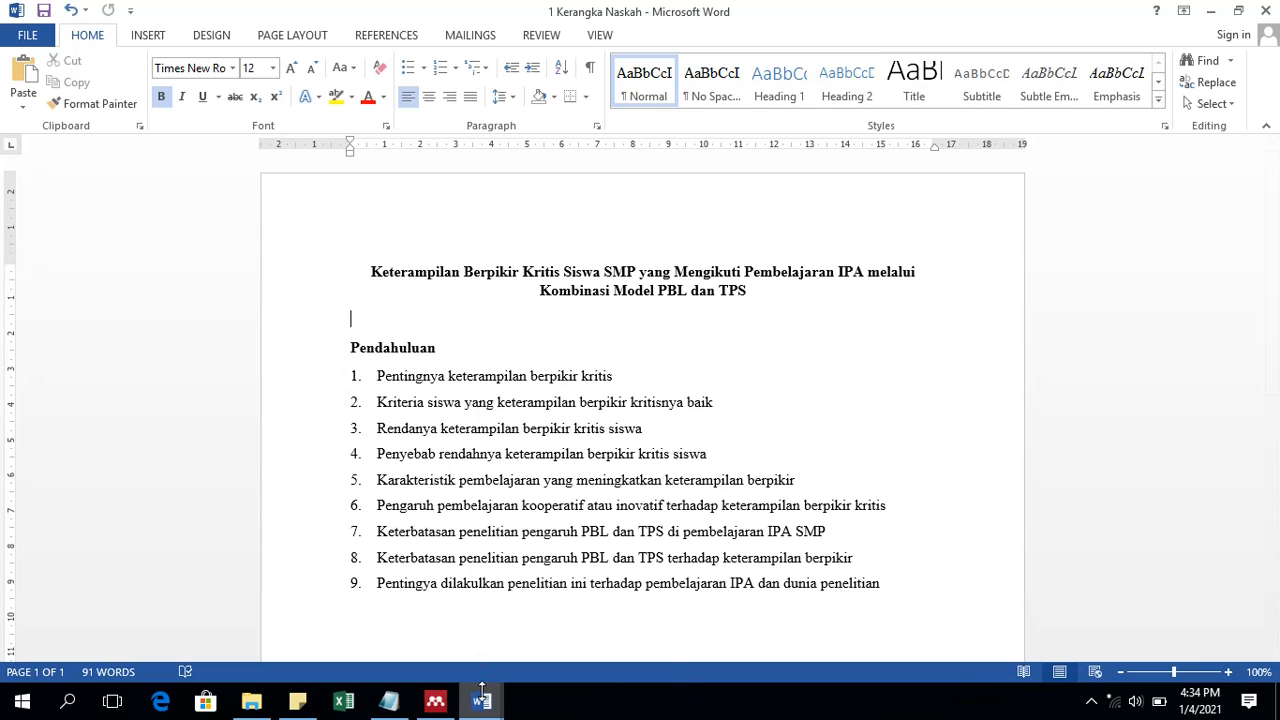
mouse_move(481, 702)
click(516, 652)
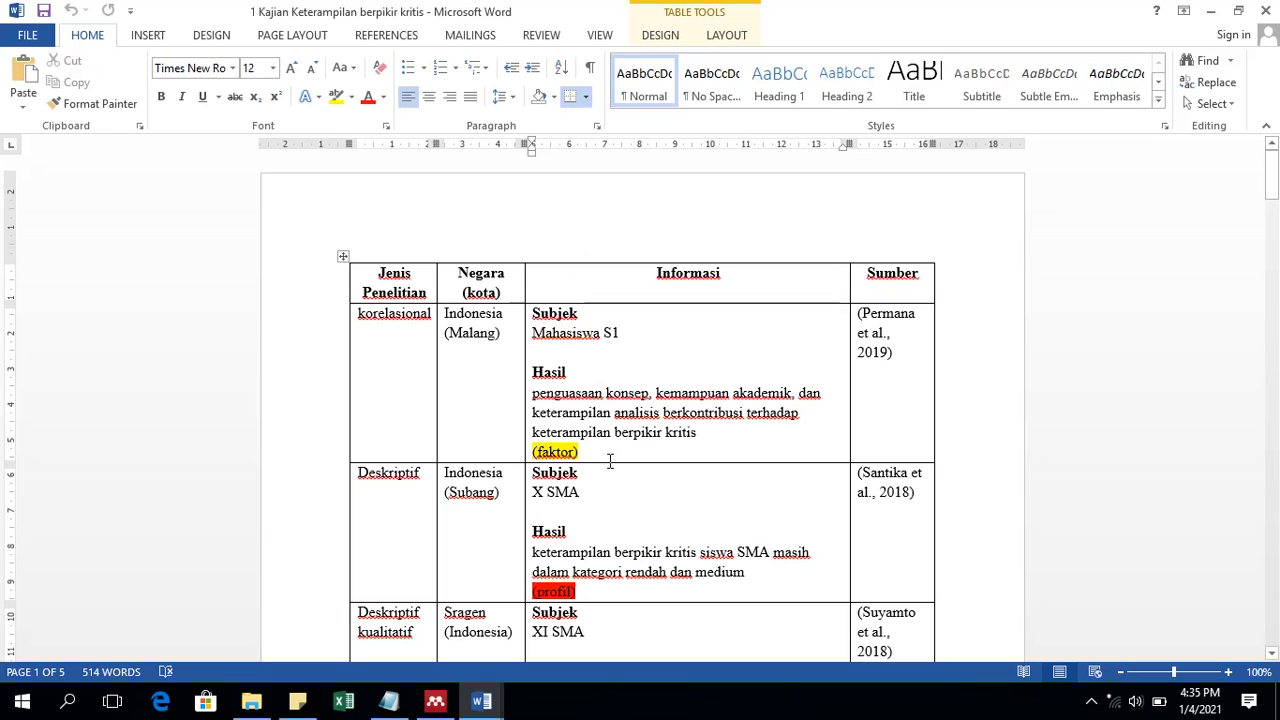
mouse_move(495, 708)
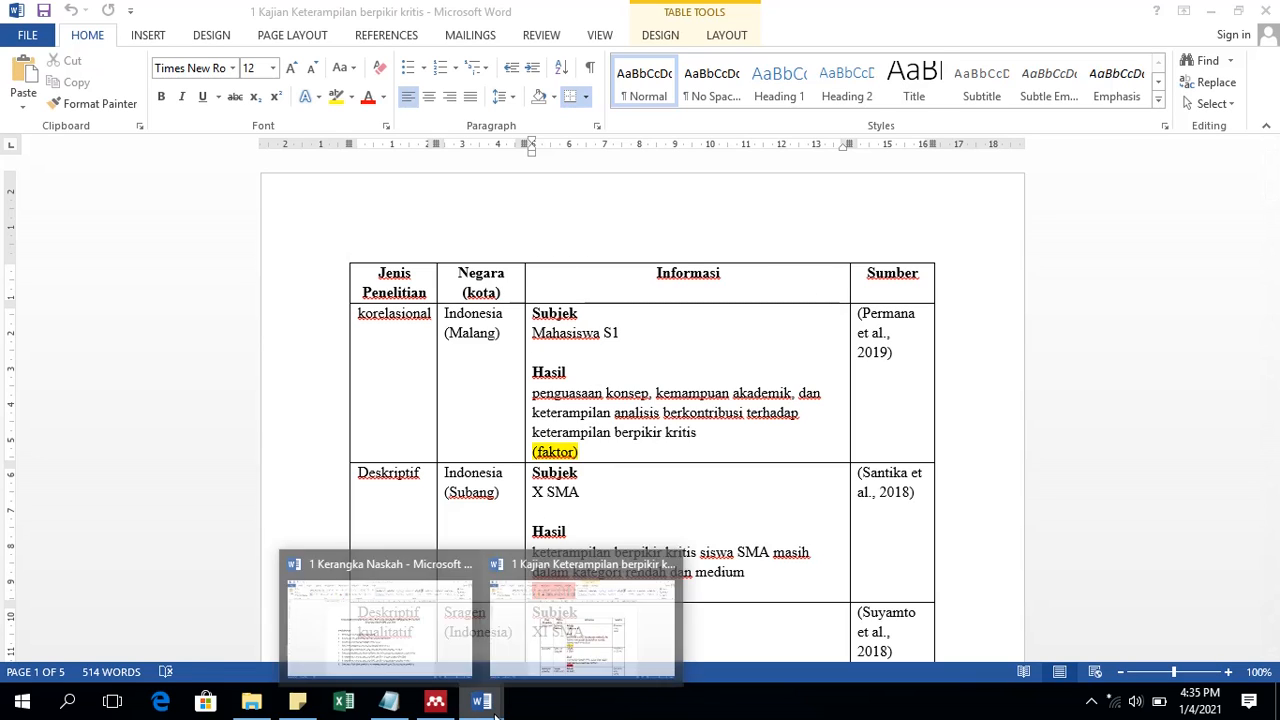
click(400, 655)
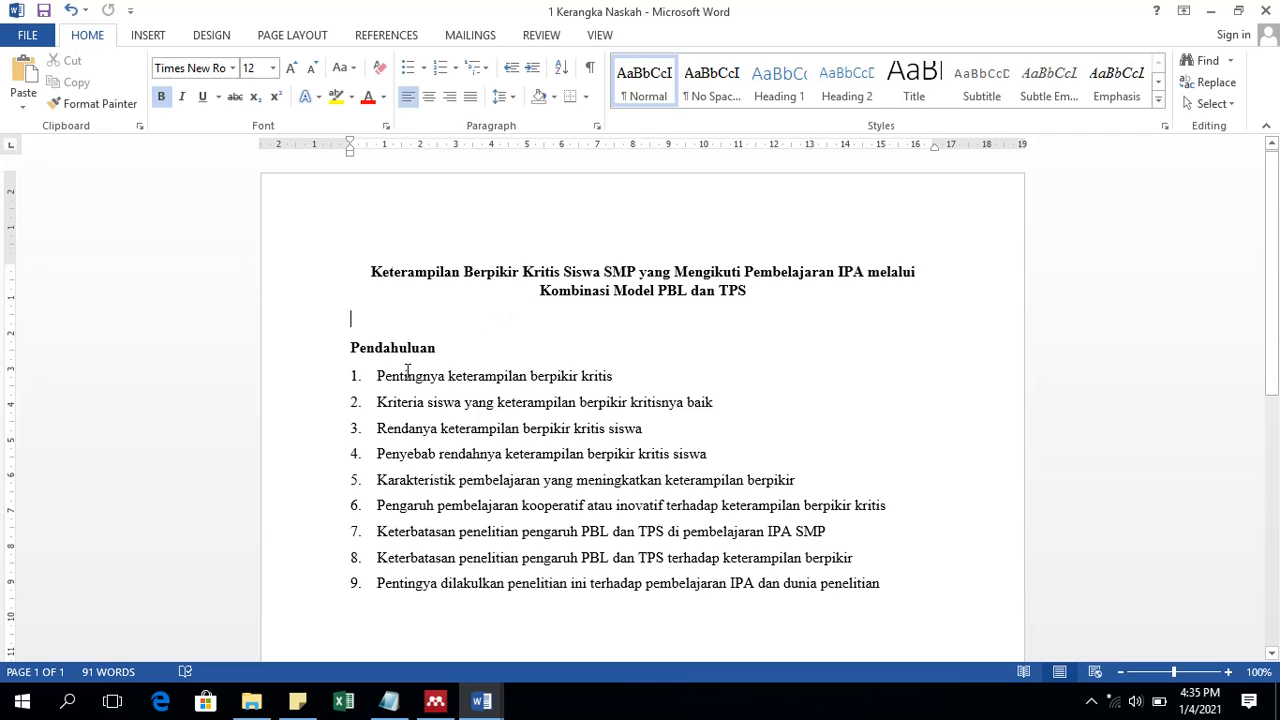
Step: Select Pendahuluan points 1 to 5 one after another to point them out, then return to point 1, Pentingnya keterampilan berpikir kritis
click(295, 379)
click(297, 406)
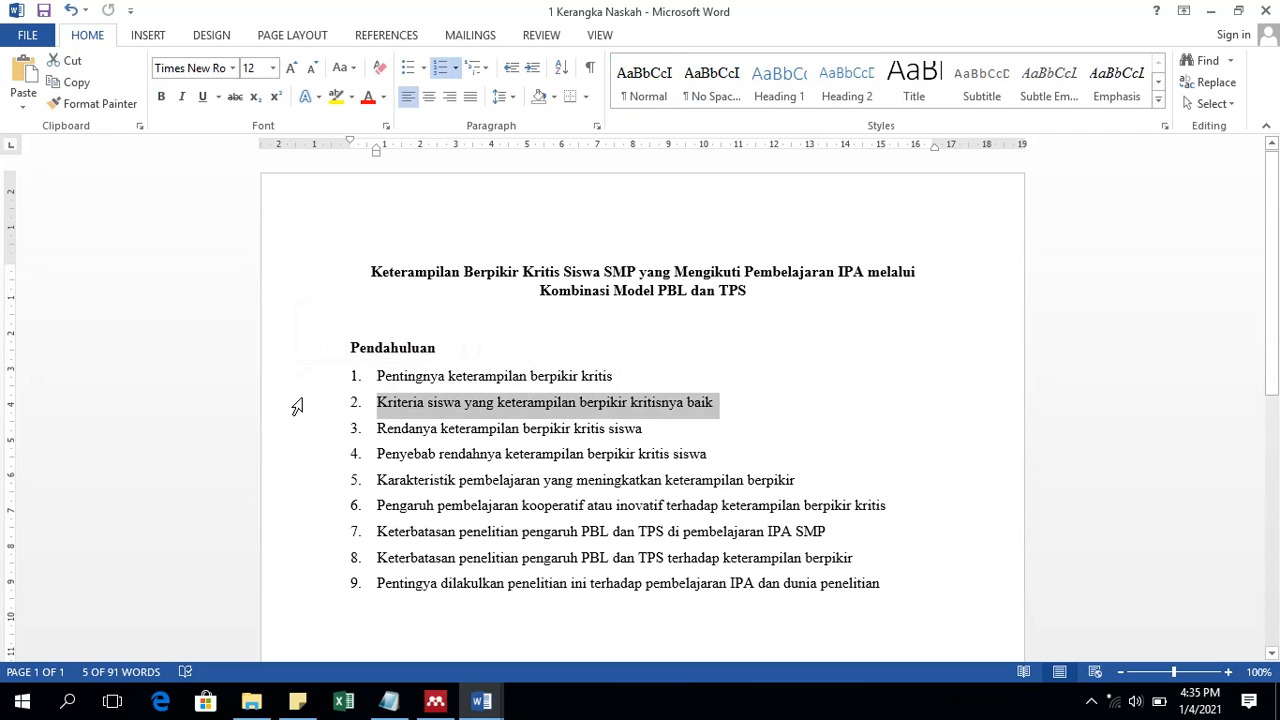
click(296, 430)
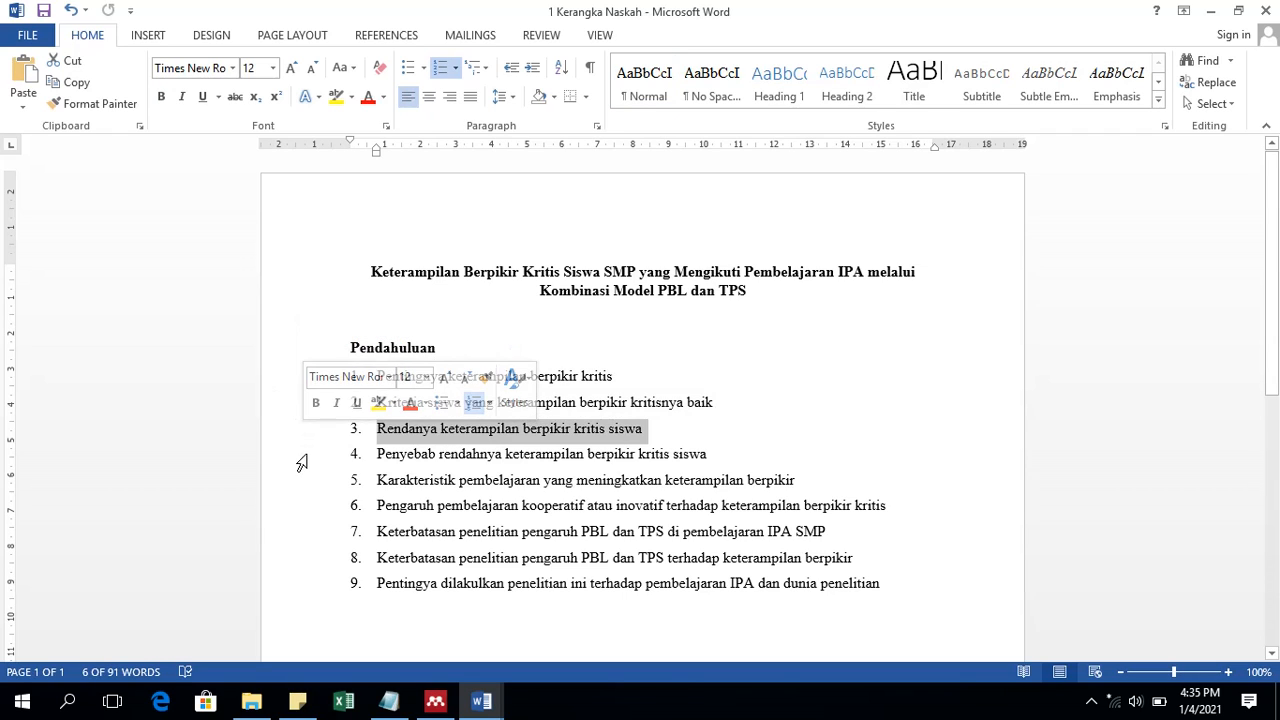
click(299, 458)
click(302, 484)
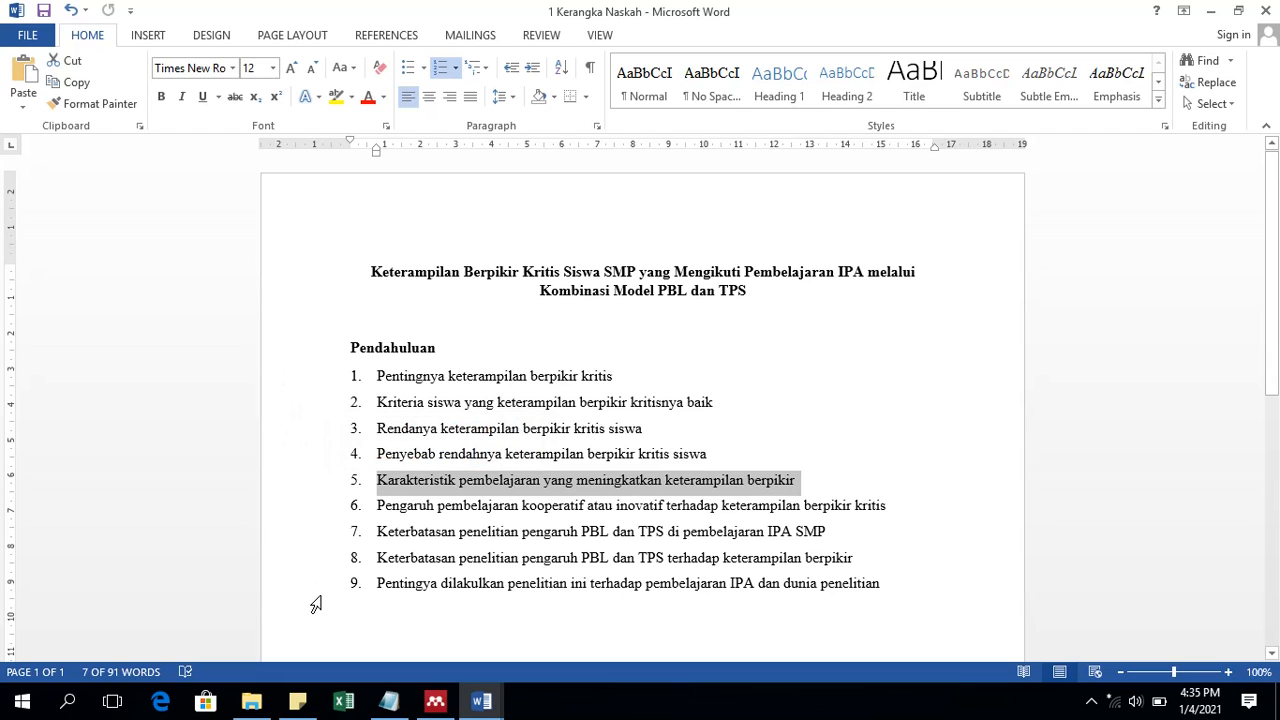
click(301, 350)
click(300, 381)
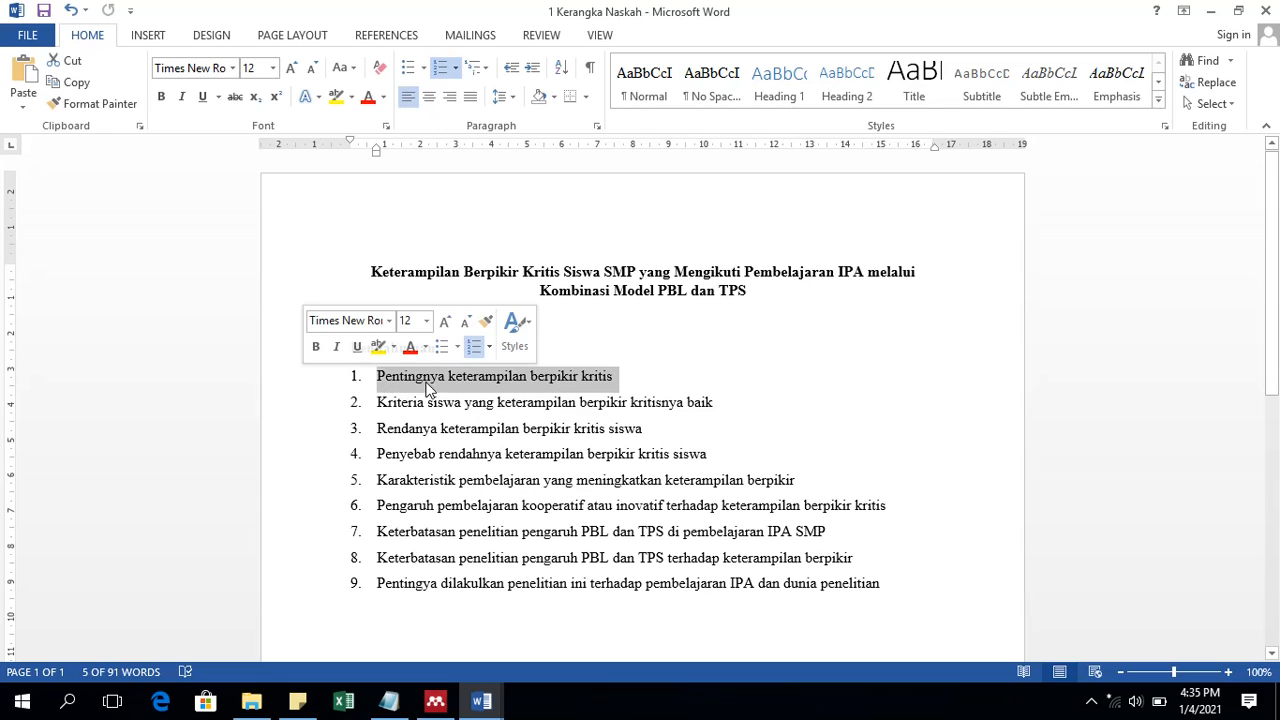
click(621, 371)
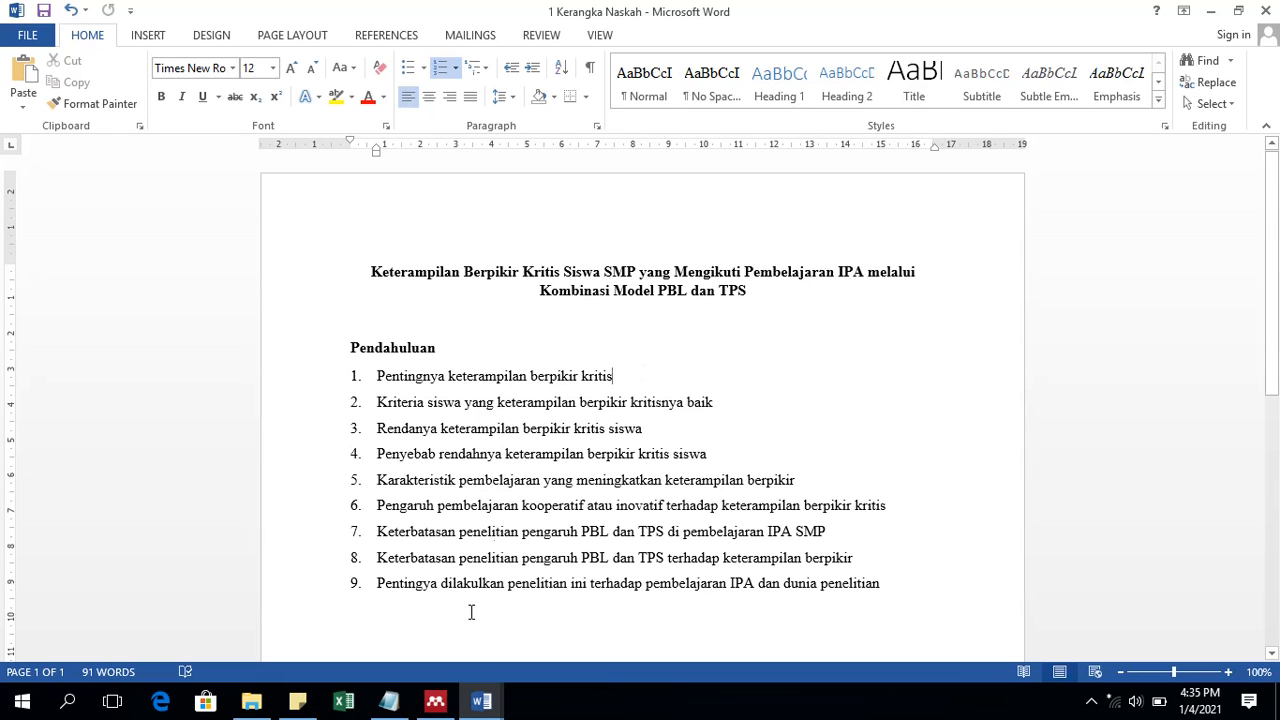
Step: Arrange the 1 Kajian Keterampilan berpikir kritis and 1 Kerangka Naskah documents side by side as restored windows
click(484, 700)
click(529, 655)
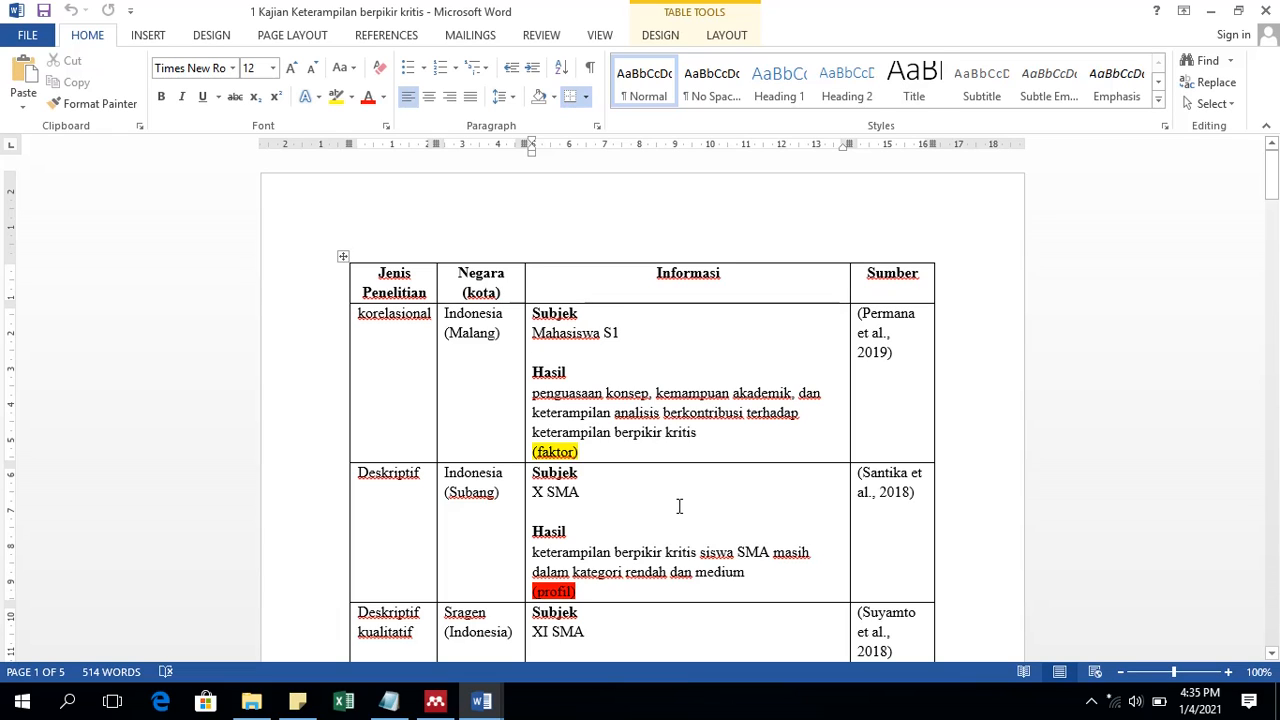
mouse_move(481, 703)
click(439, 652)
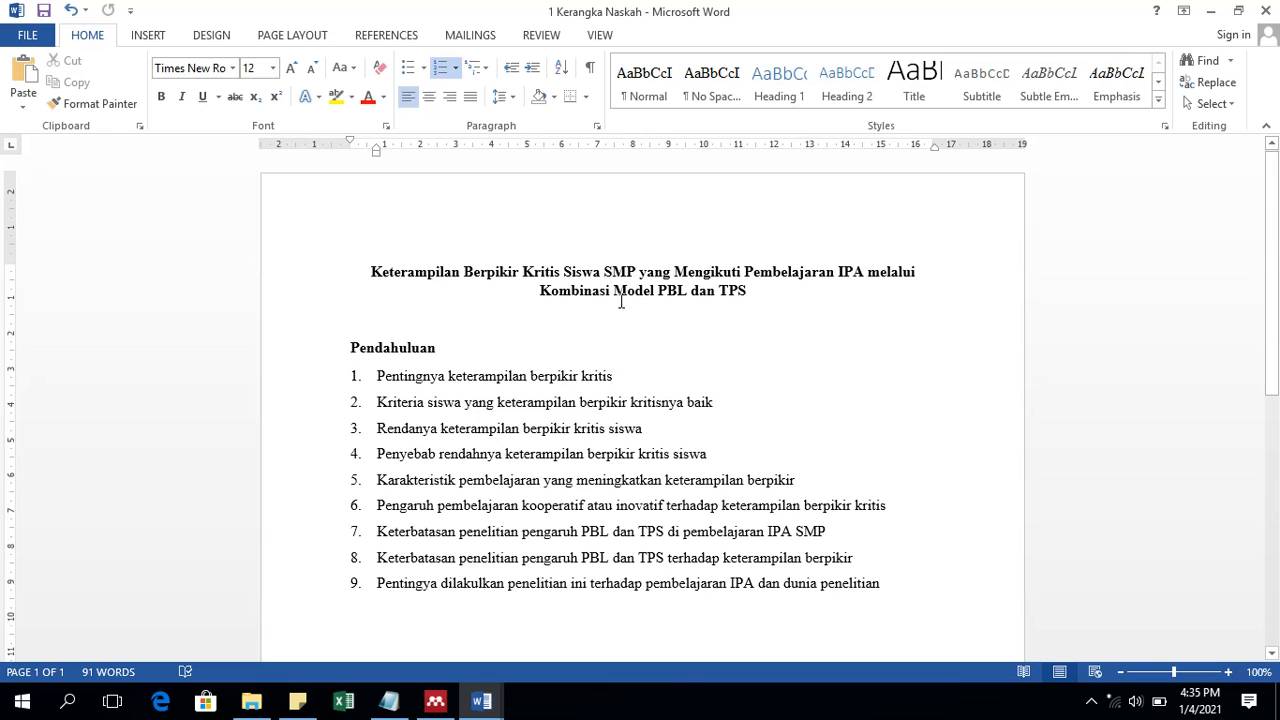
click(1239, 15)
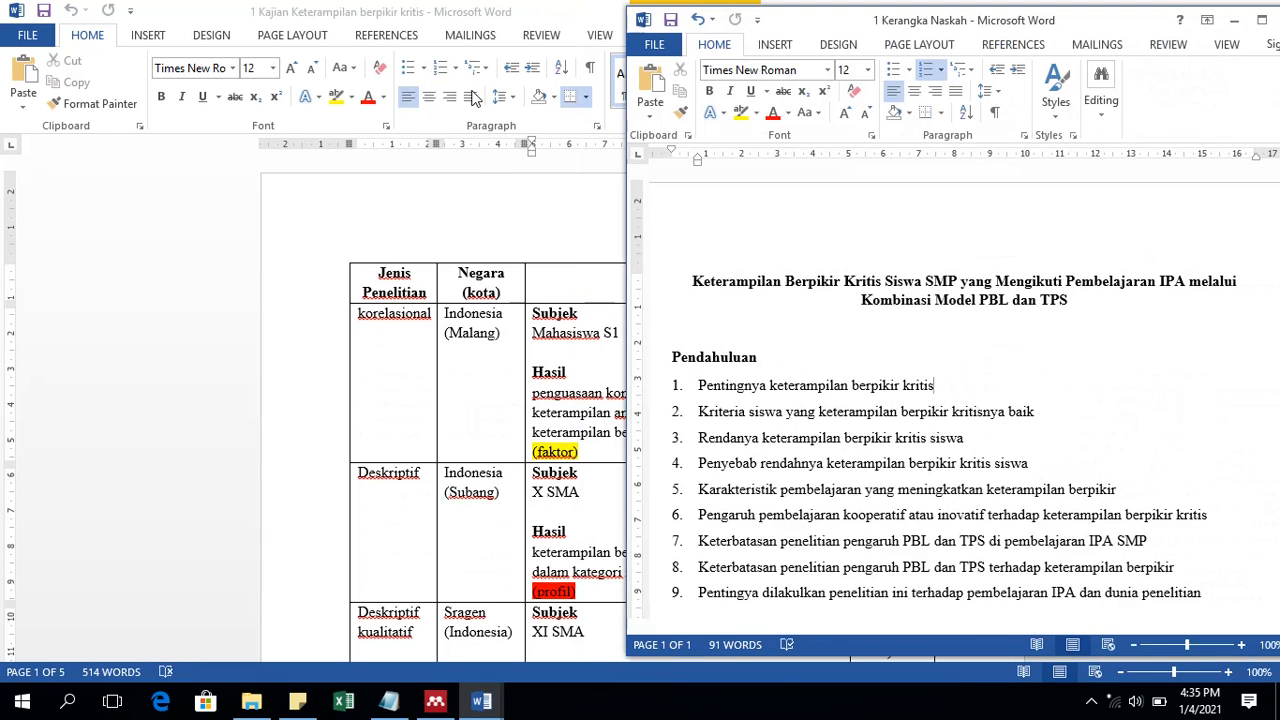
click(421, 4)
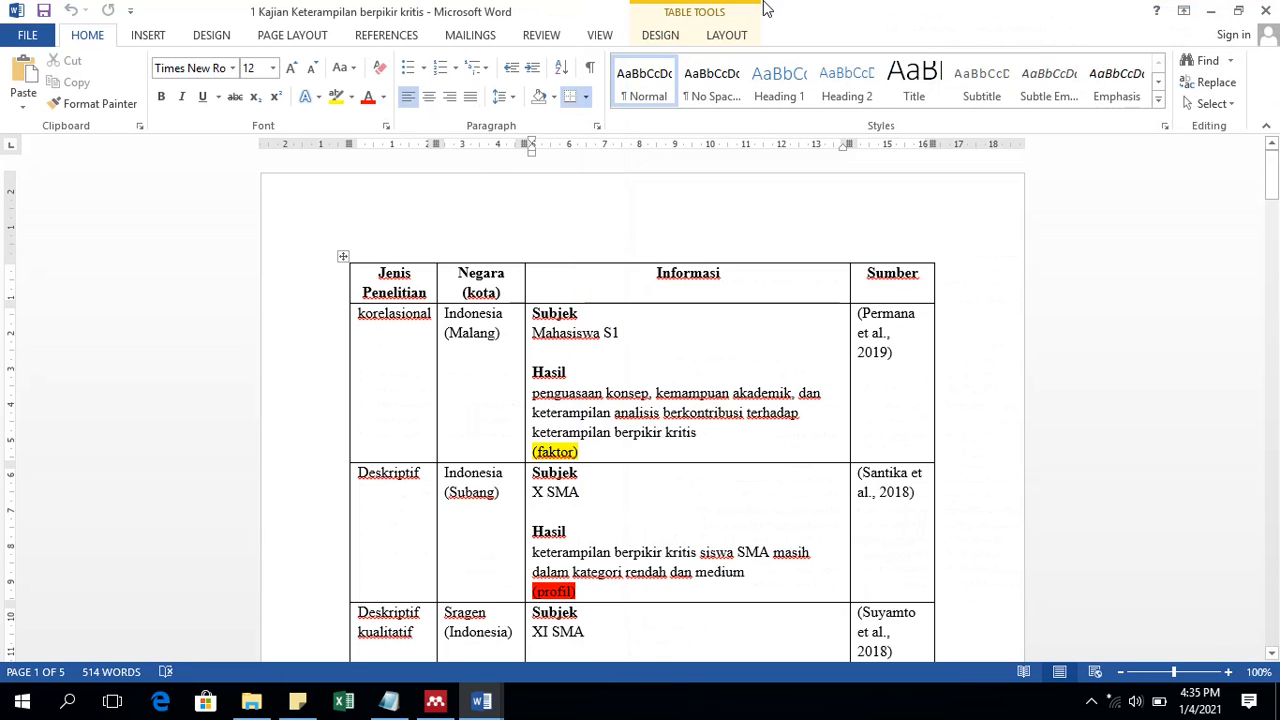
click(1239, 10)
Step: Select Pendahuluan point 1 in 1 Kerangka Naskah, wholly and partly, to point out the topic being developed
click(766, 397)
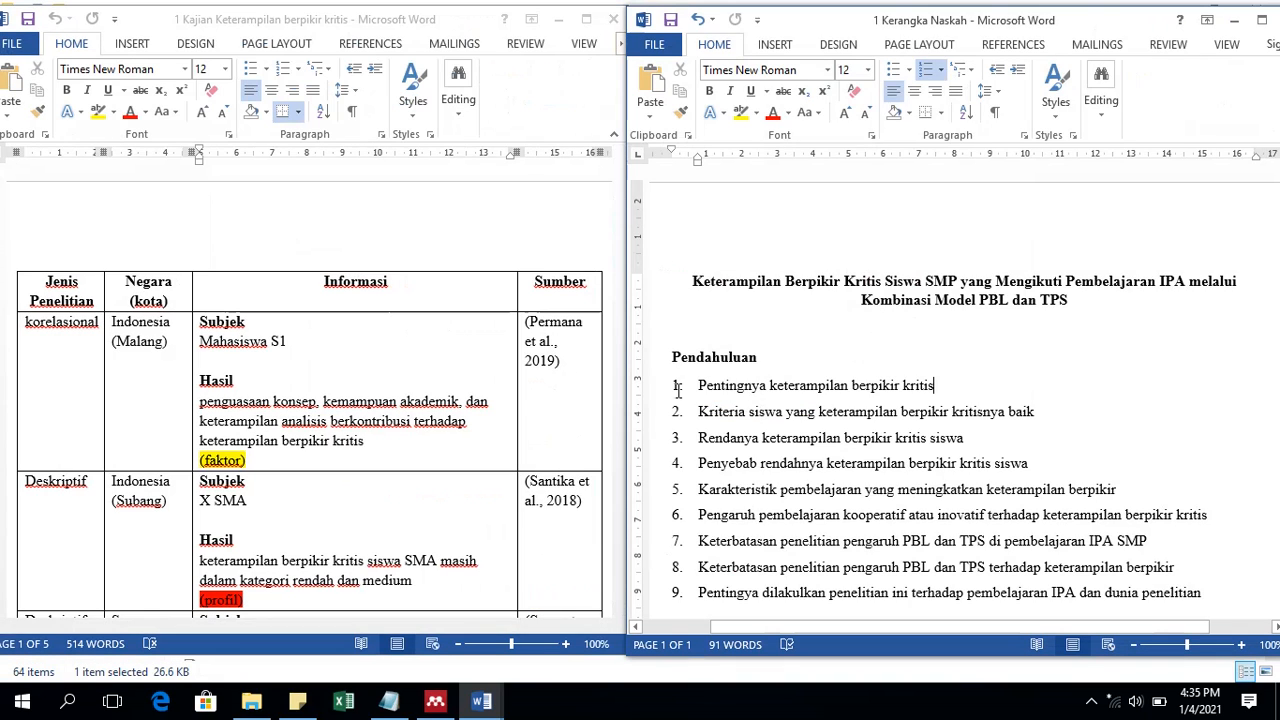
click(662, 390)
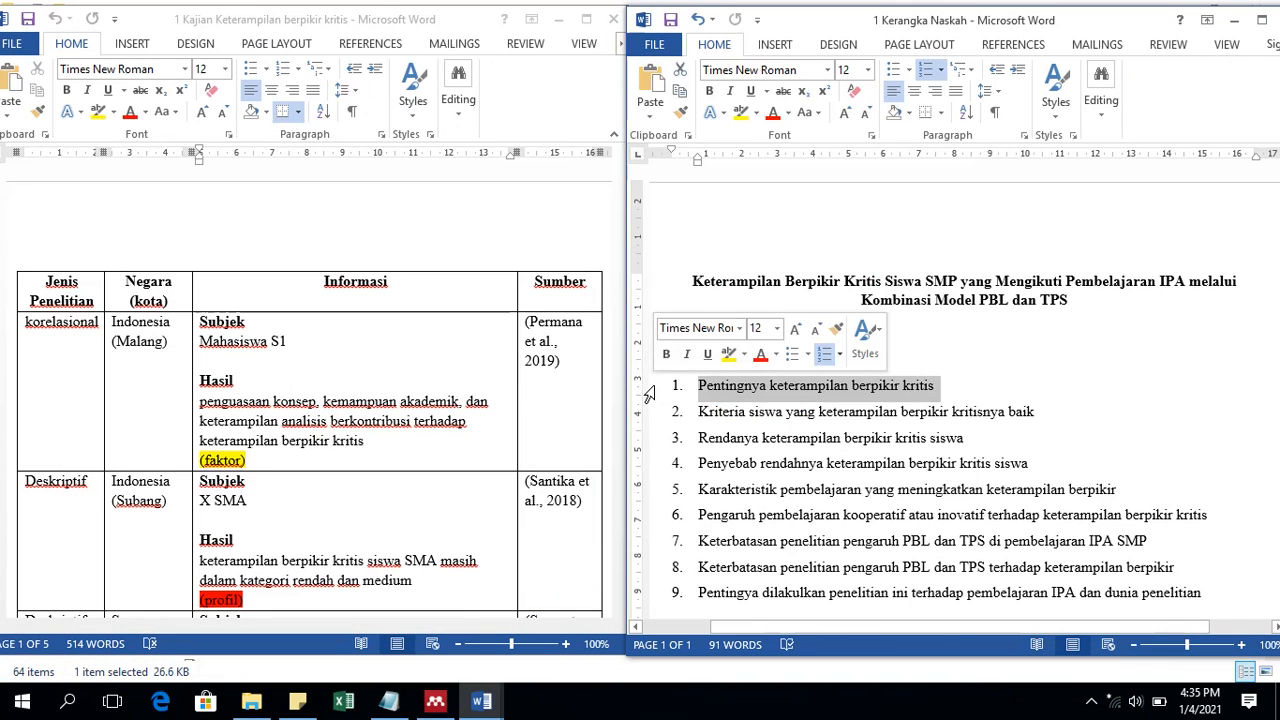
click(787, 394)
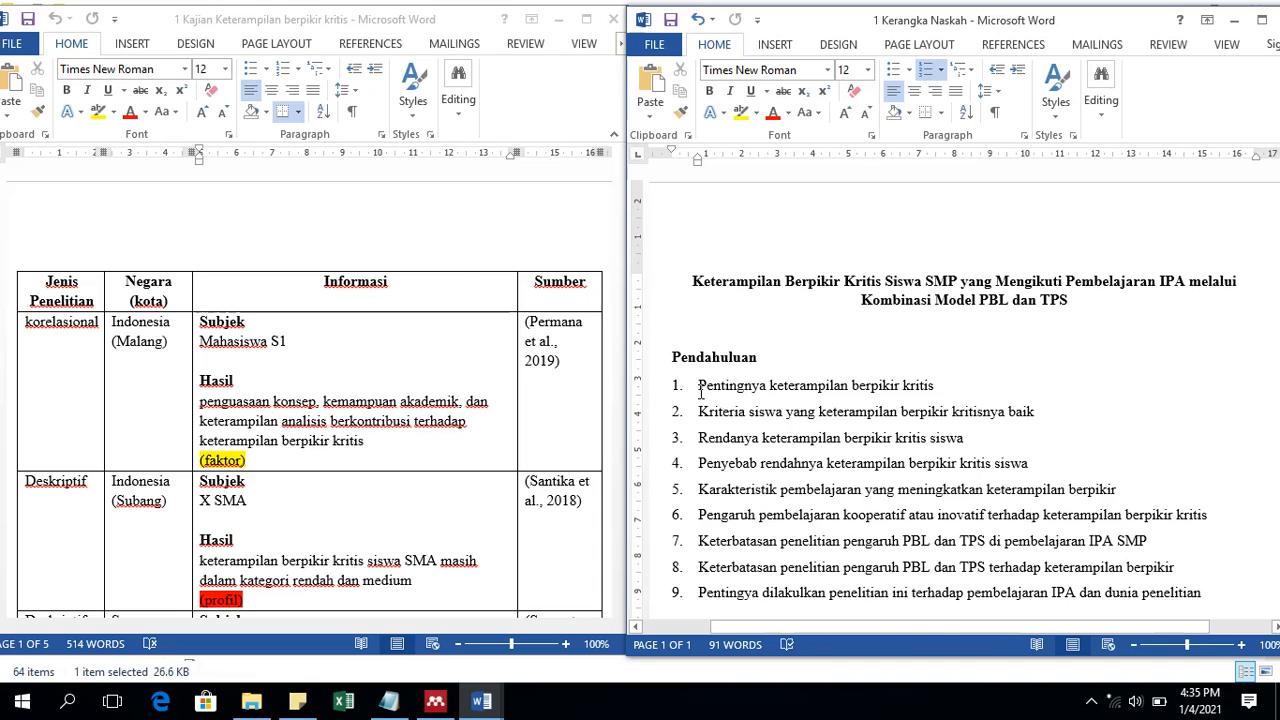
click(951, 384)
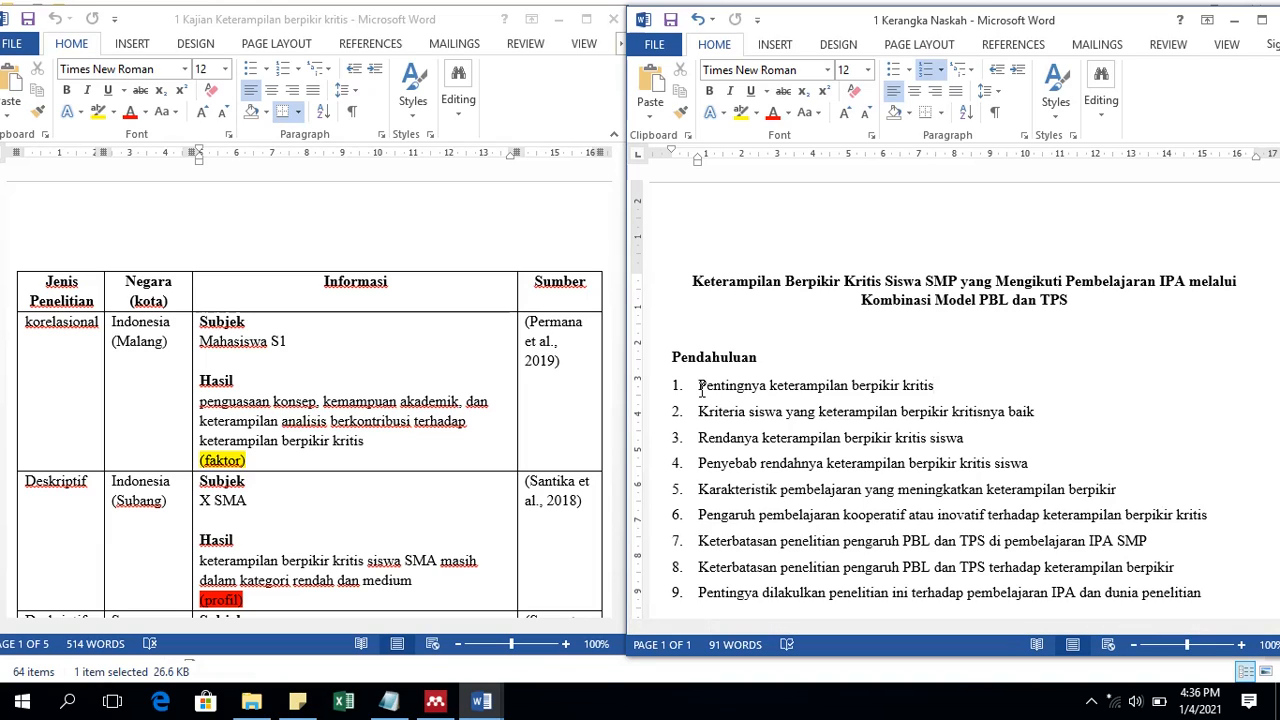
drag(700, 388, 850, 386)
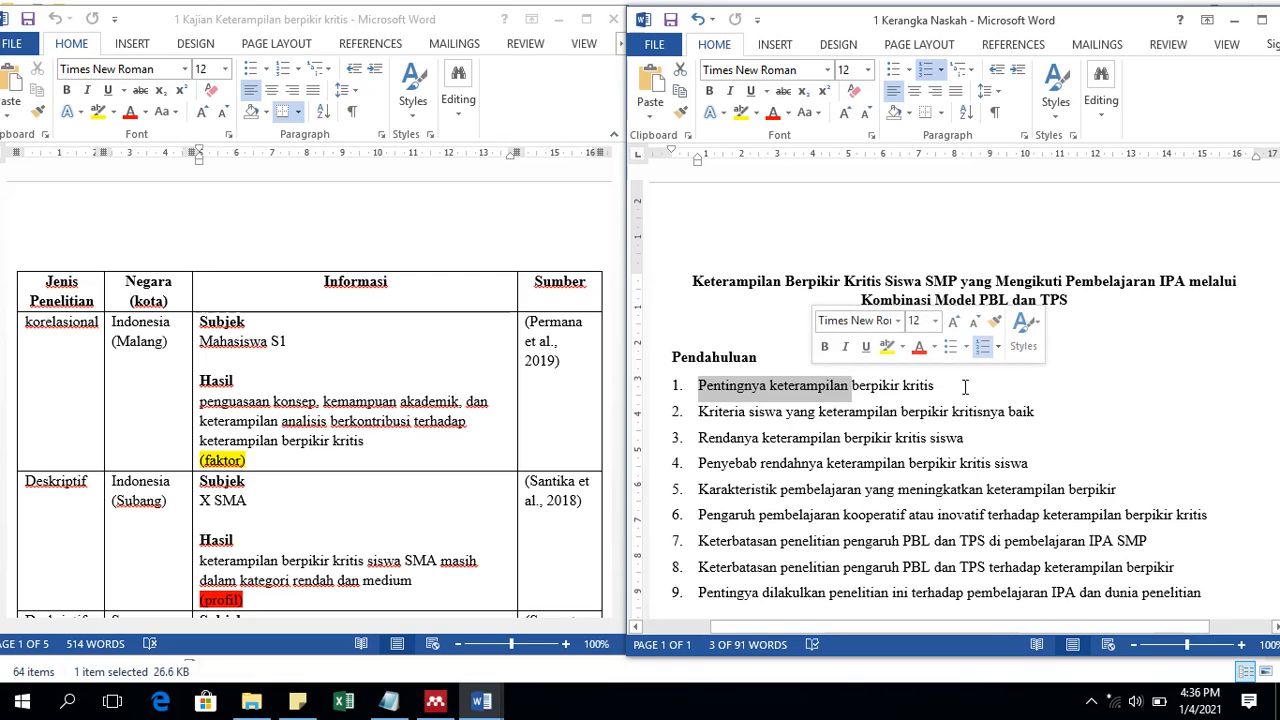
click(960, 386)
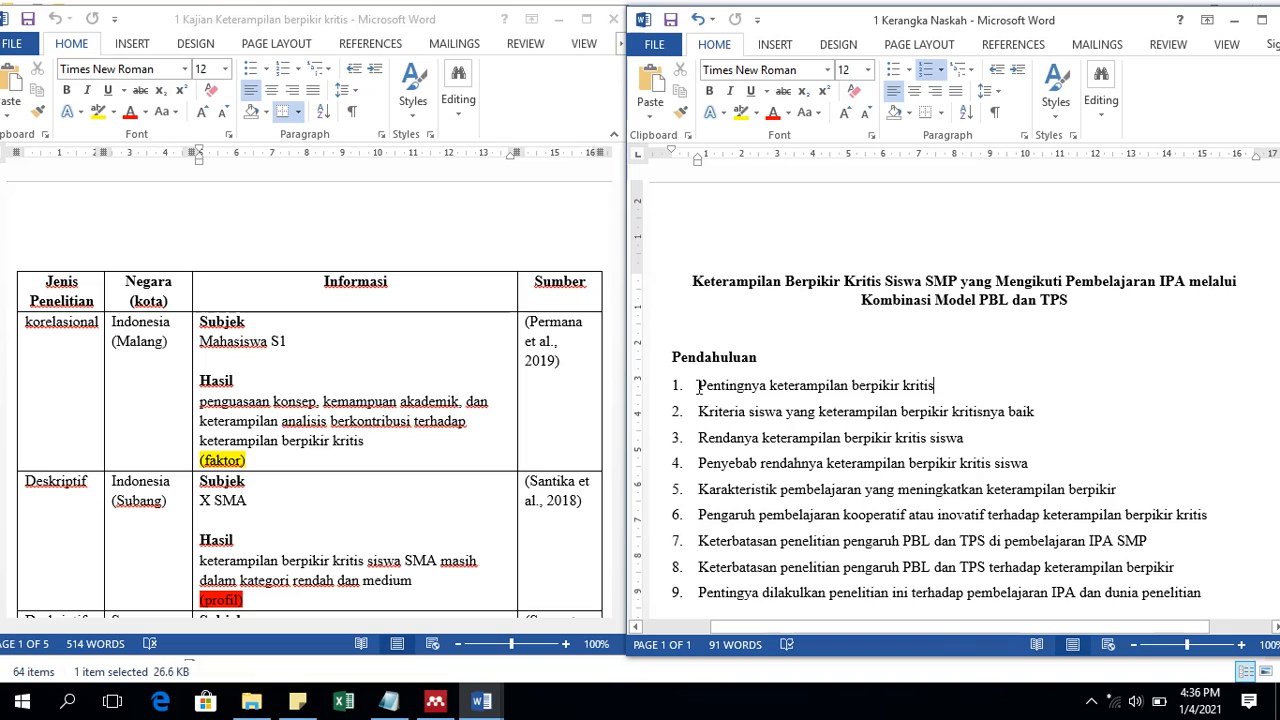
Step: Replace the text of point 1 with "Keterampilan berpikir kritis merupakan kompotensi yang harus diberdayakan"
drag(697, 387, 936, 387)
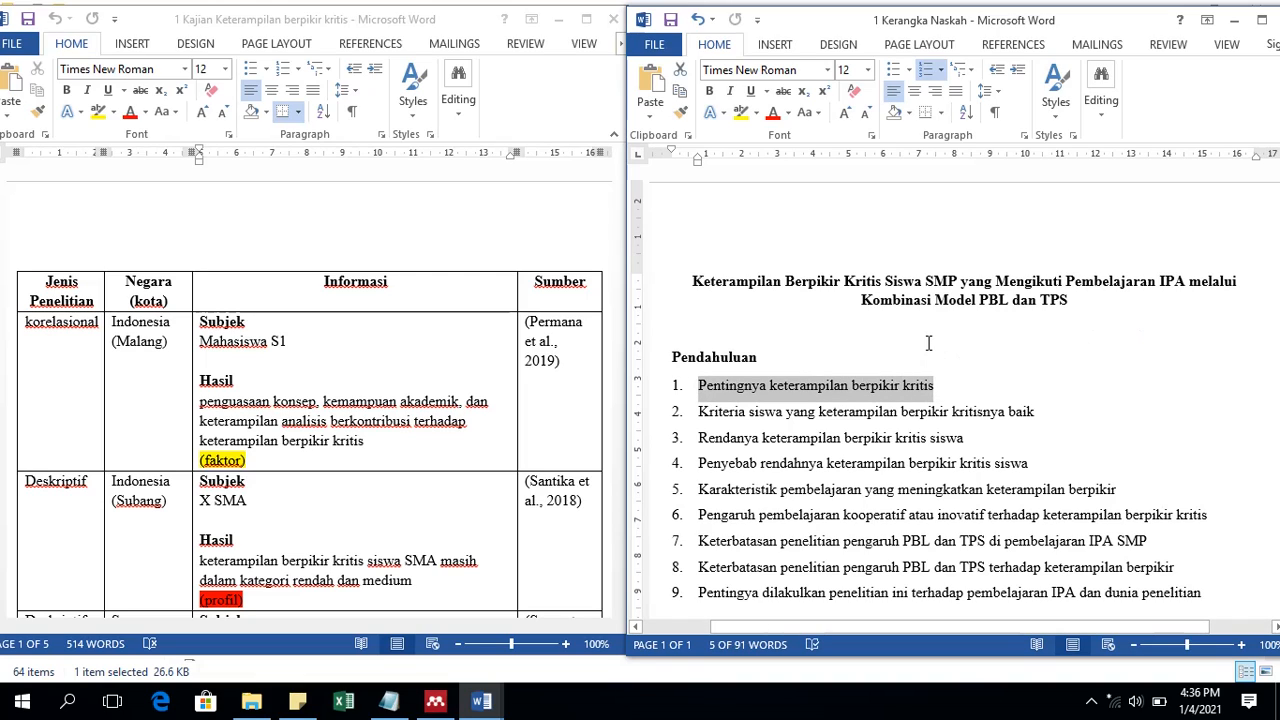
text(Ket)
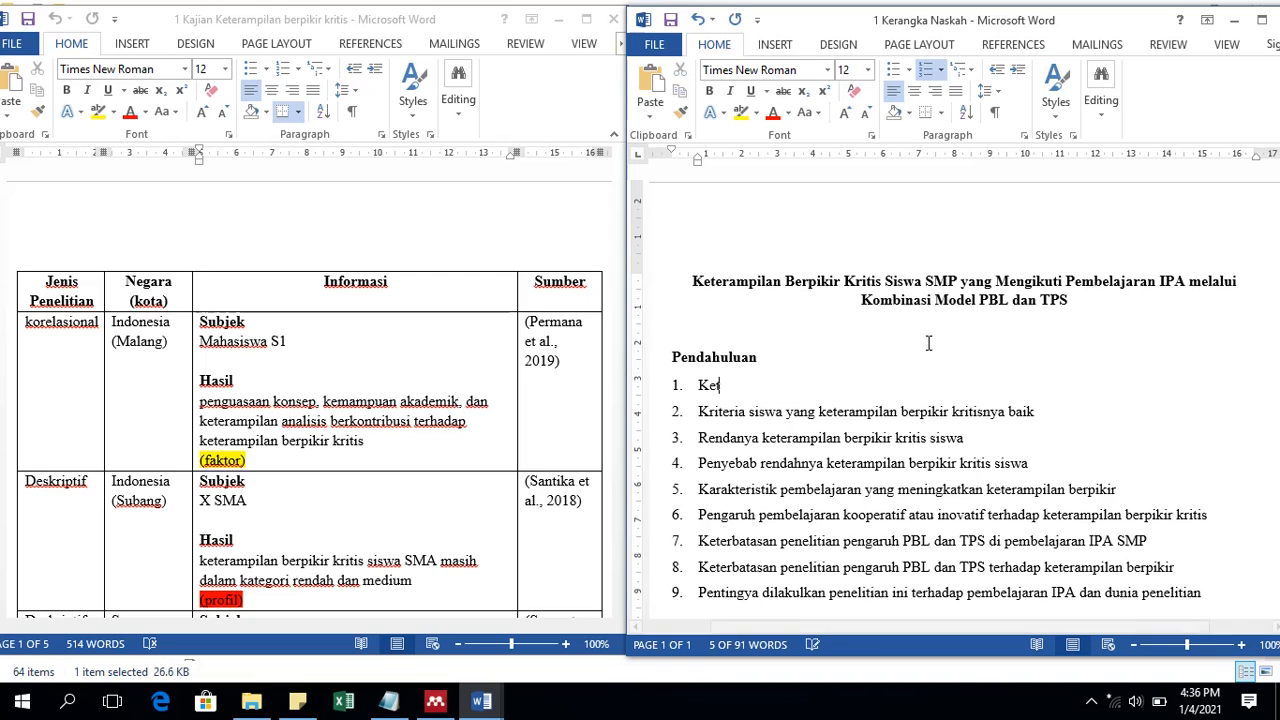
text(erampilan berpik)
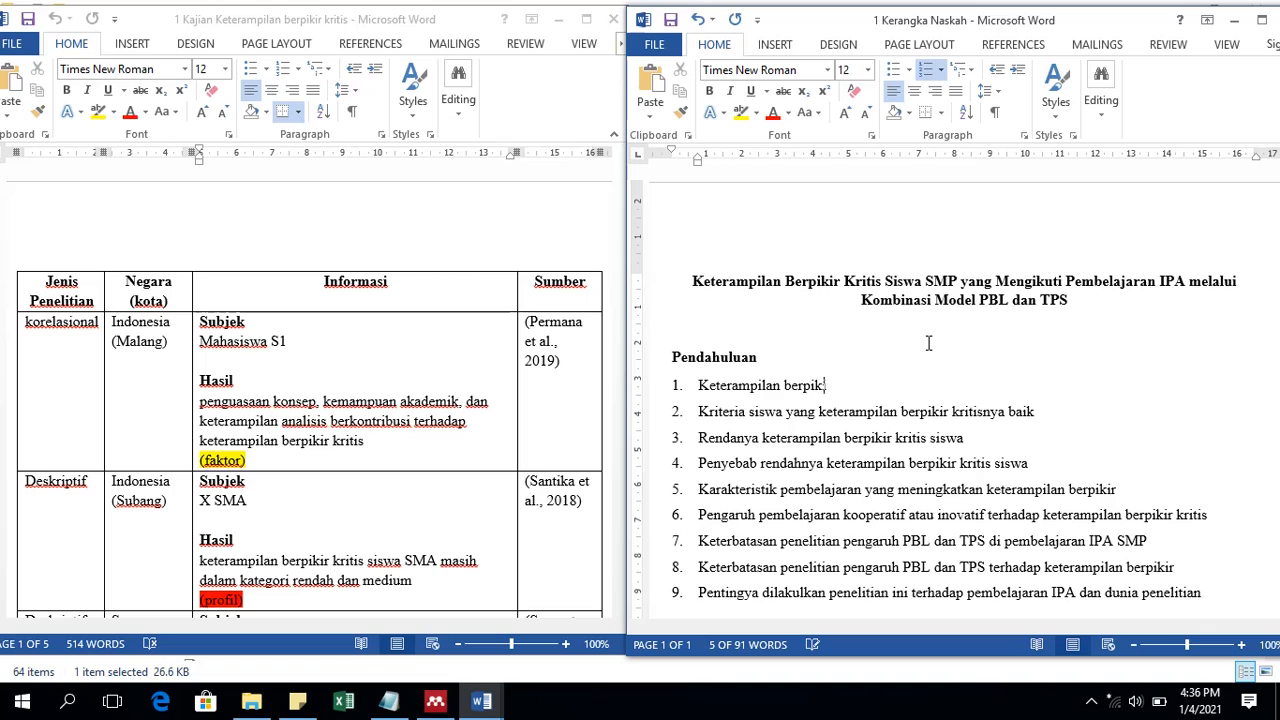
text(ir kritis merupakan kompoe)
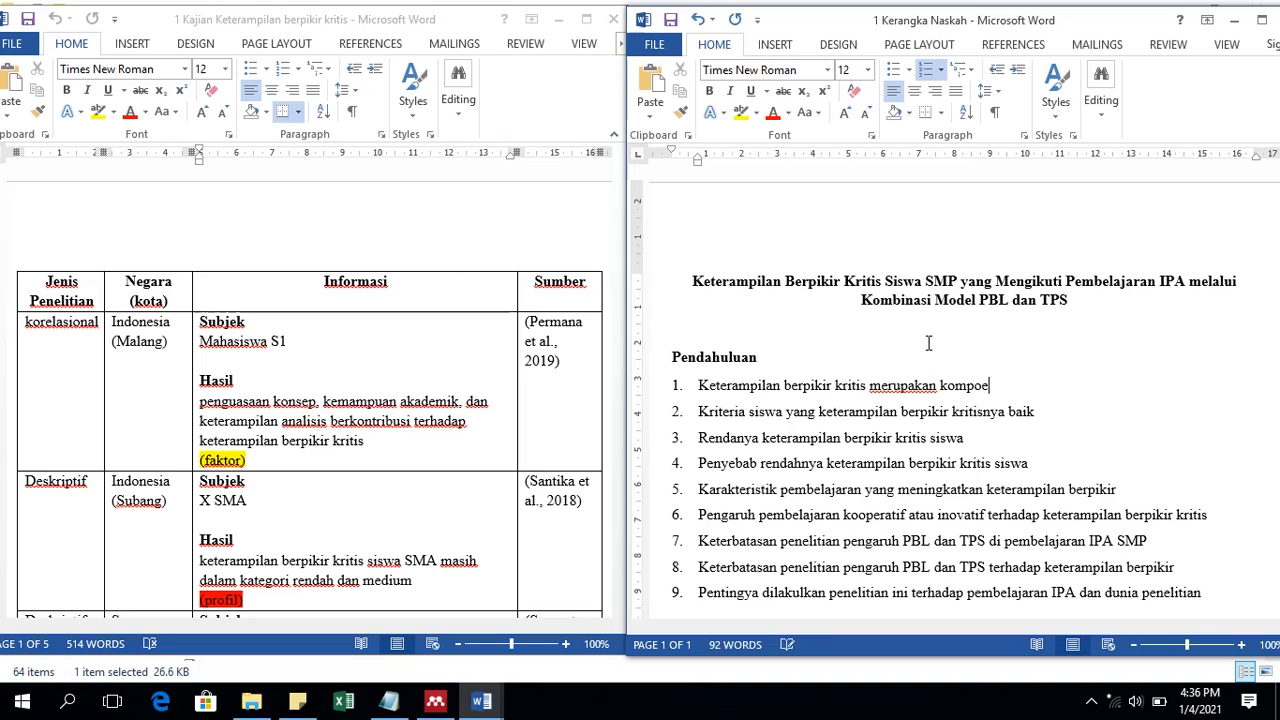
key(BackSpace)
text(tensi yang)
text( harus diberdaya)
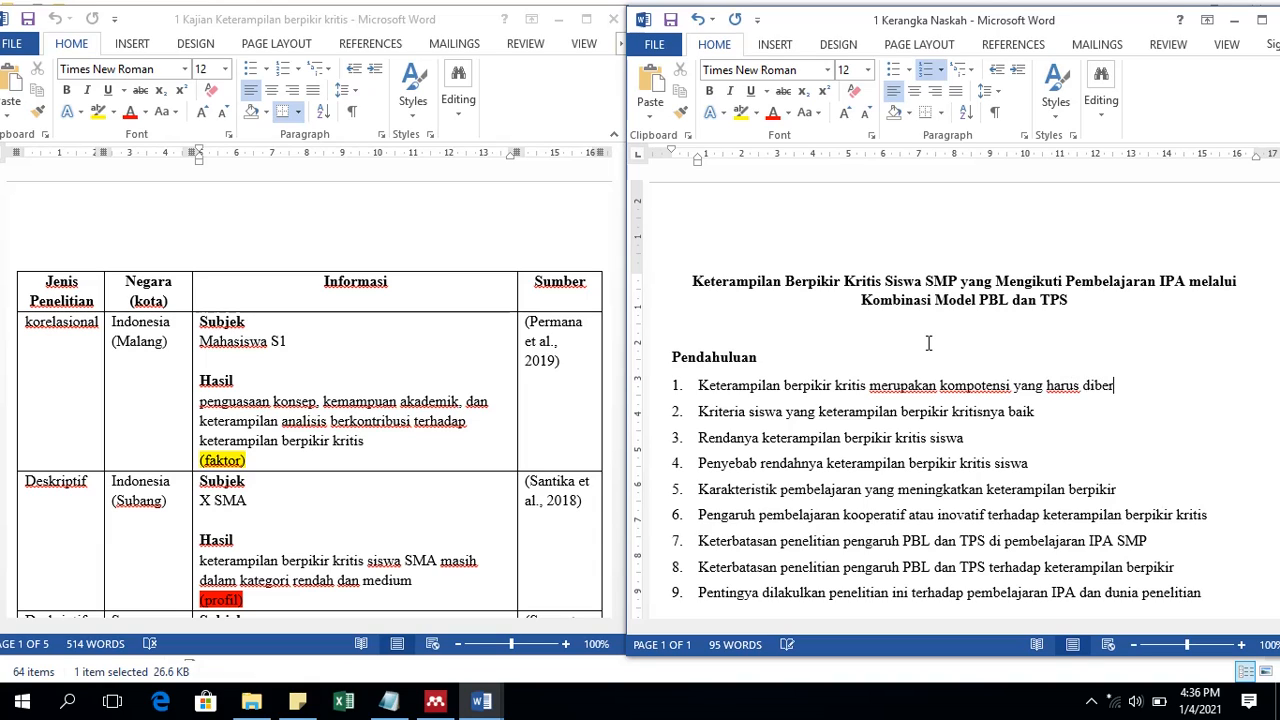
text(kan )
text(di pembelajaran IPA.)
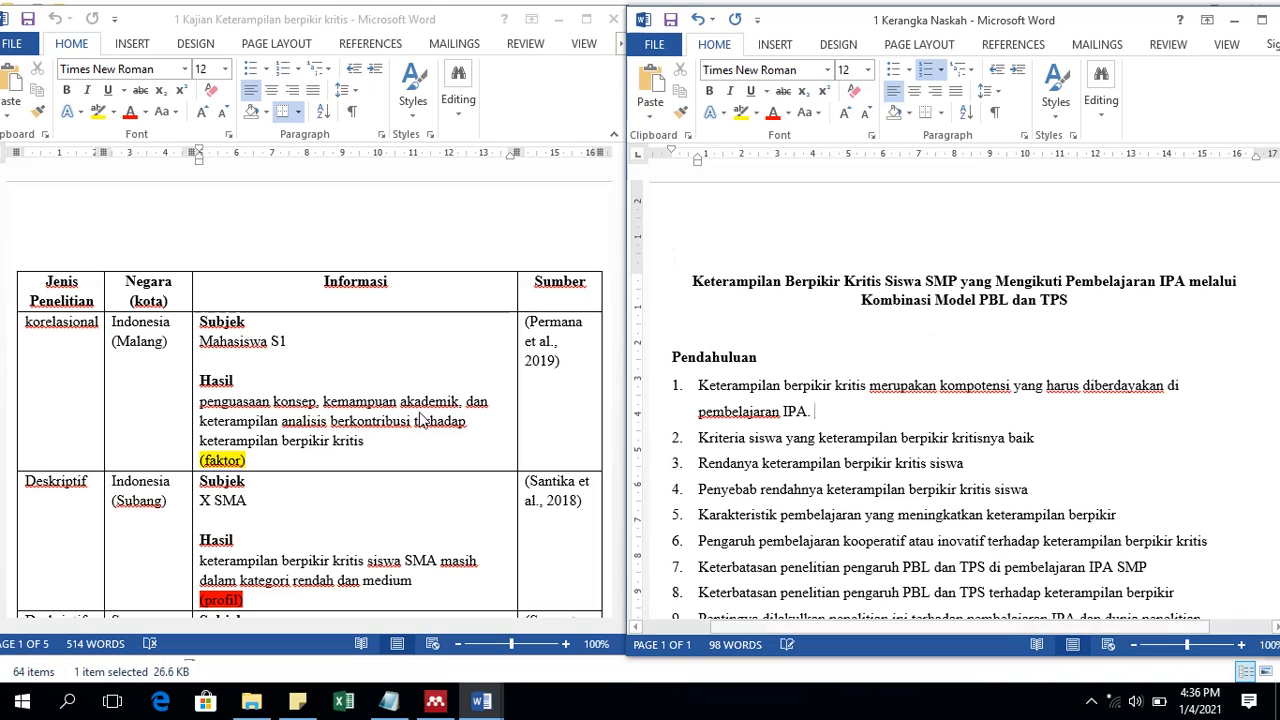
Step: Consult the table's urgensi findings and start a second sentence in point 1: "Kompetensi ini merupakan kompetensi utama"
scroll(401, 416, down, 7)
scroll(265, 327, down, 2)
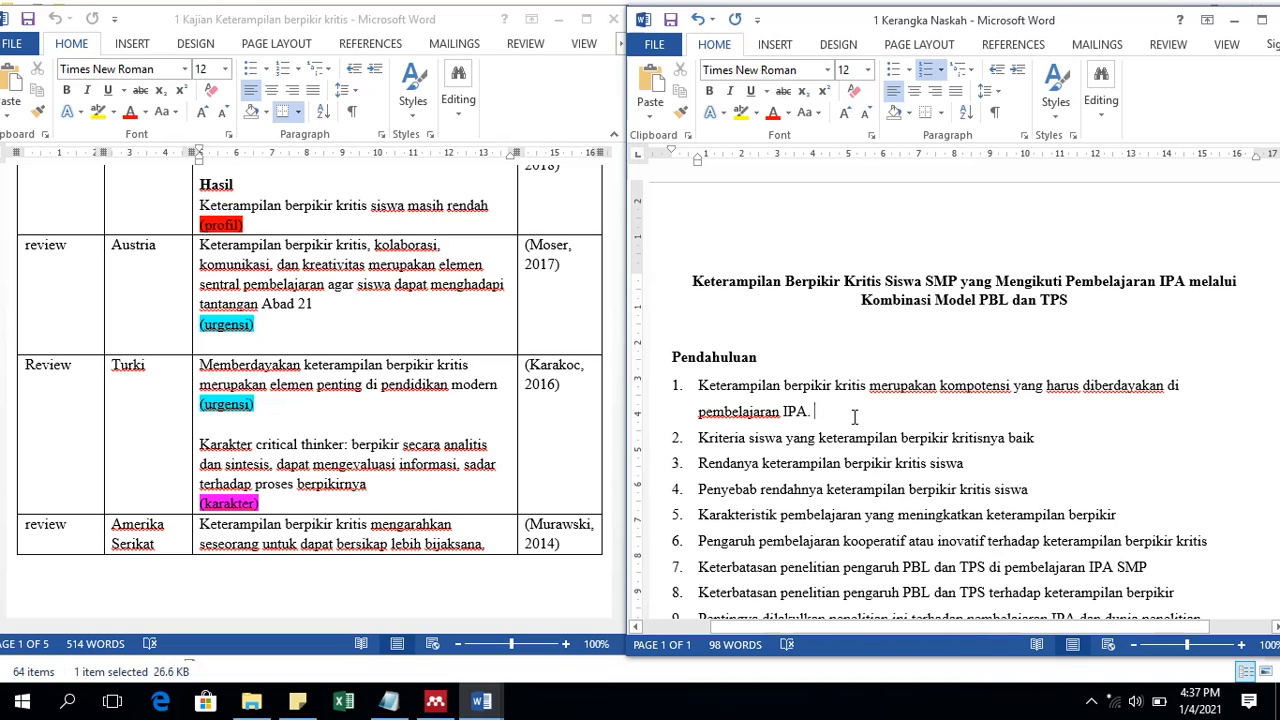
text(Kompete)
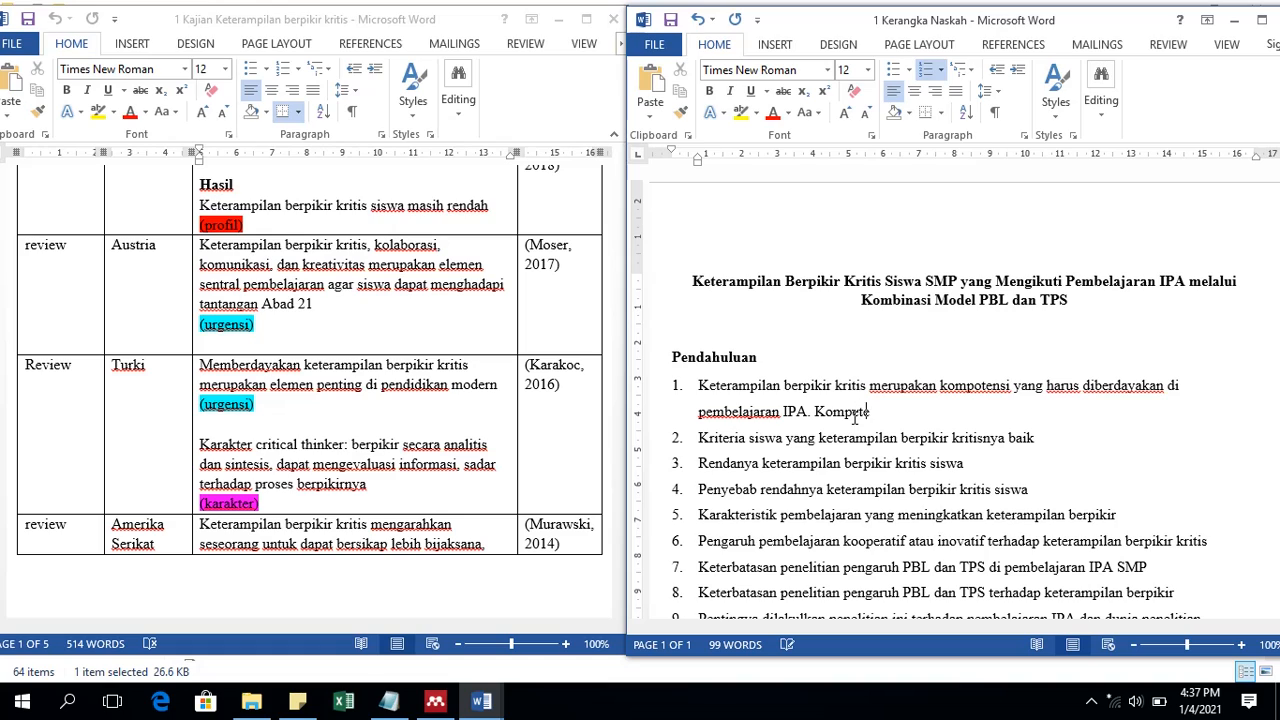
text(nsi ini meru)
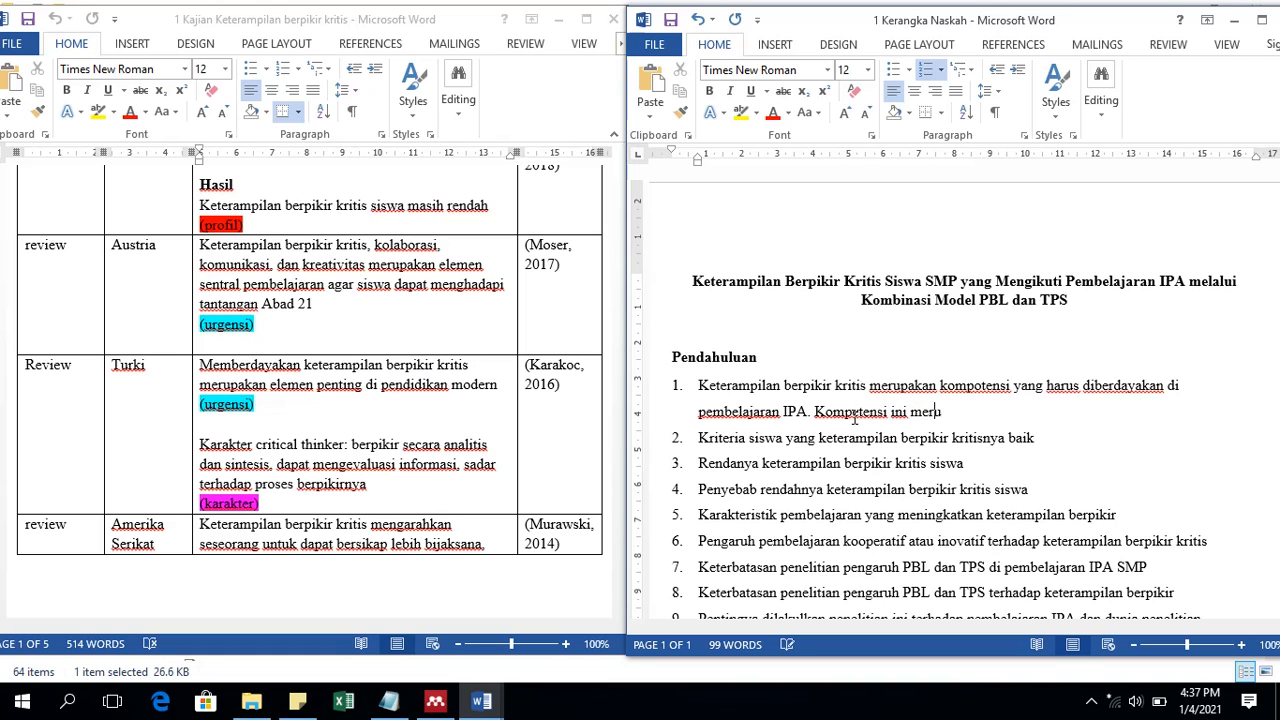
text(pakan komp)
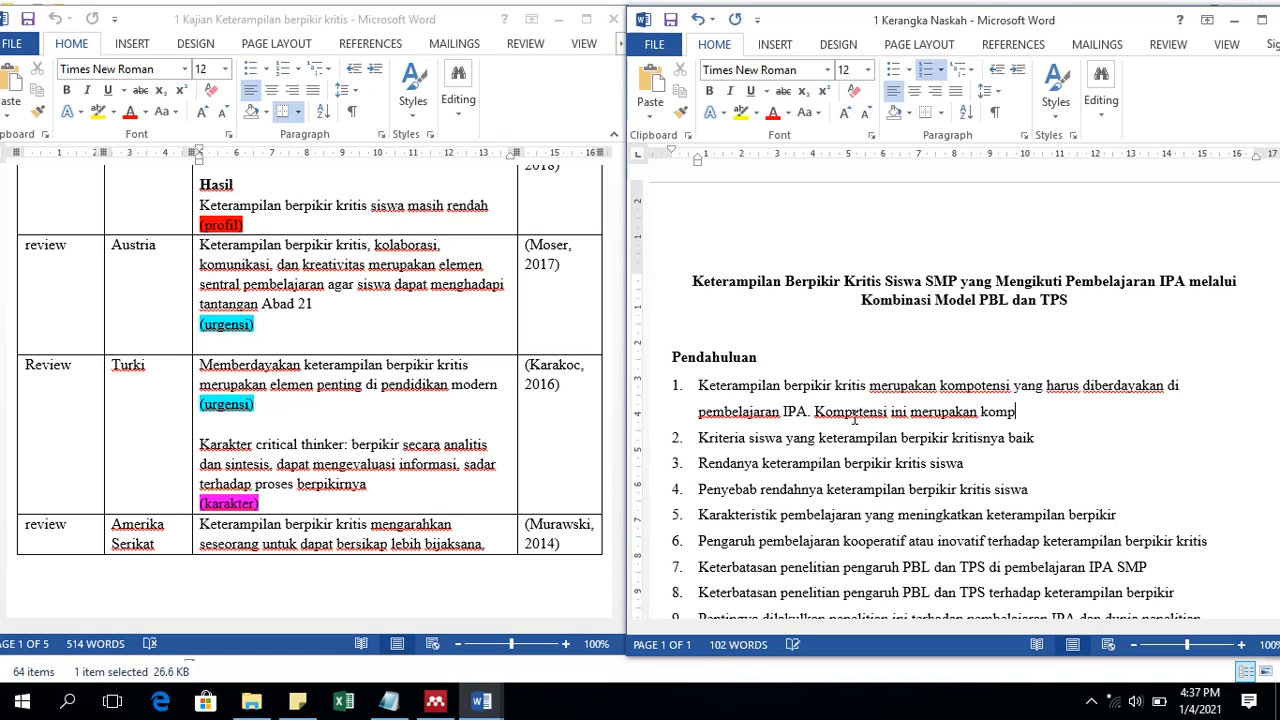
text(etensi utama )
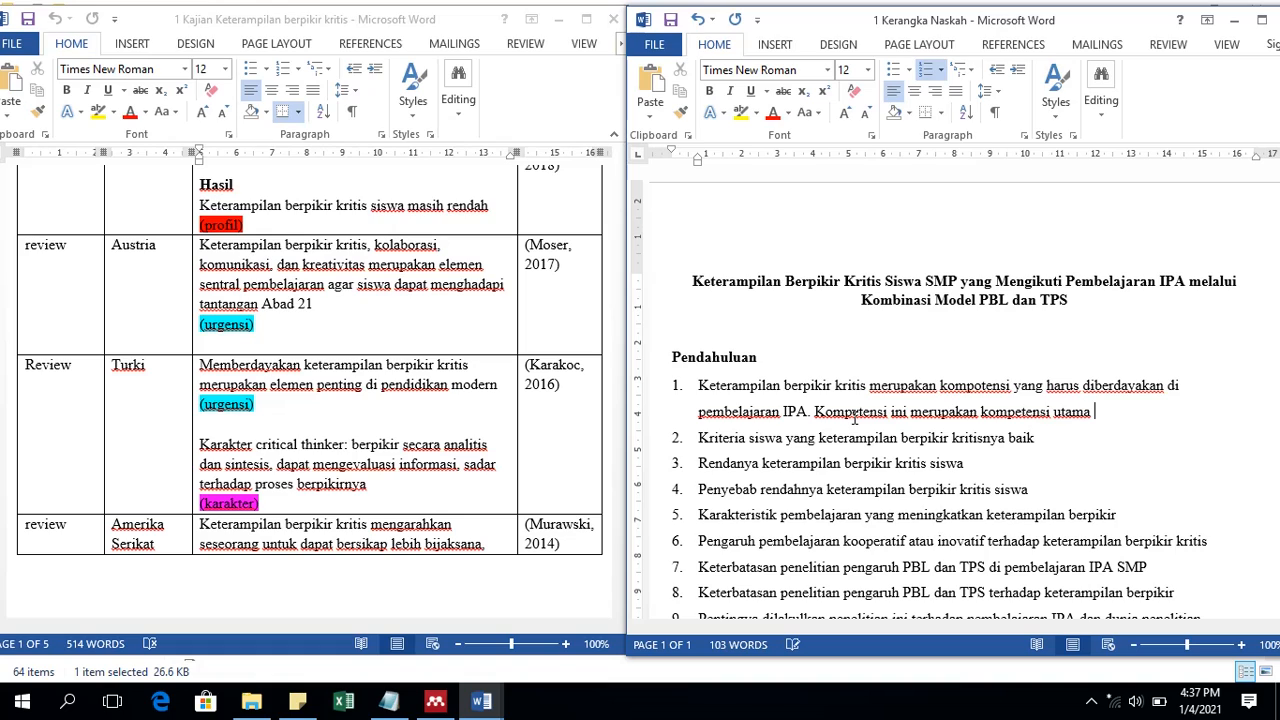
text(yang perlu dikua)
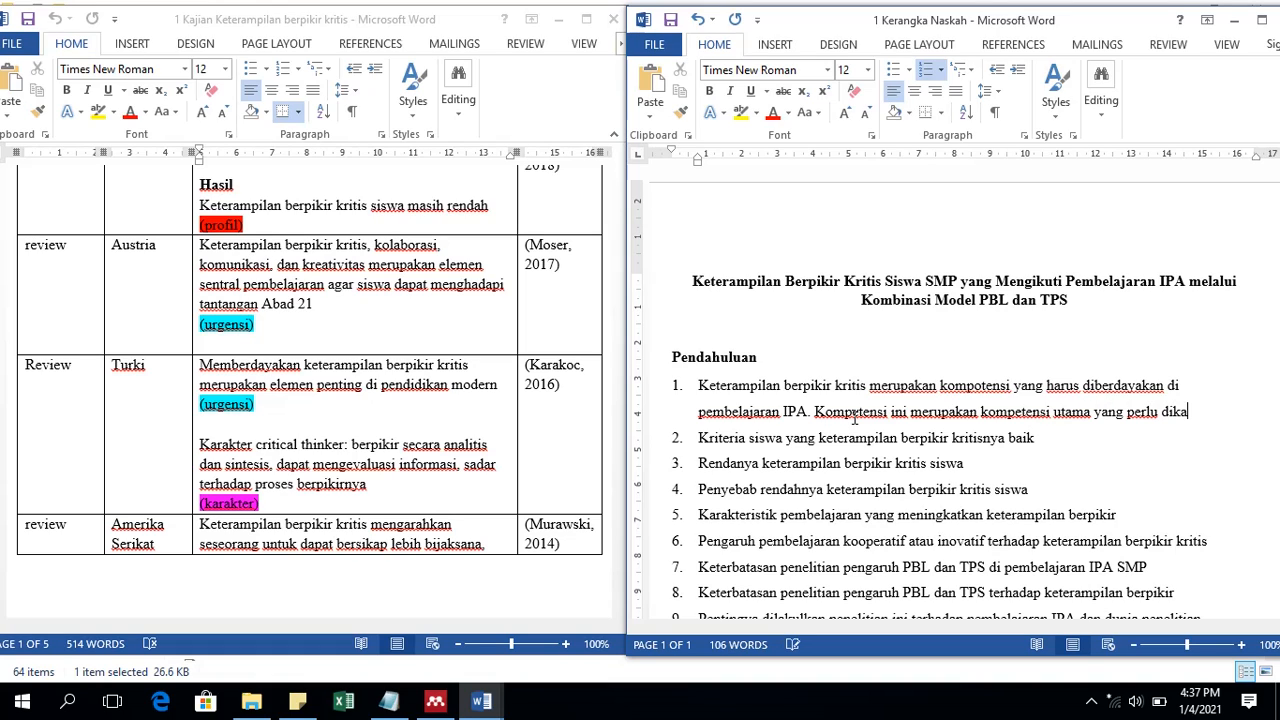
Step: Finish the second sentence of point 1 with "yang perlu dikuasai oleh siswa agar dapat bersaing di era Abad 21."
key(BackSpace)
text(uasai oleh siswa agar)
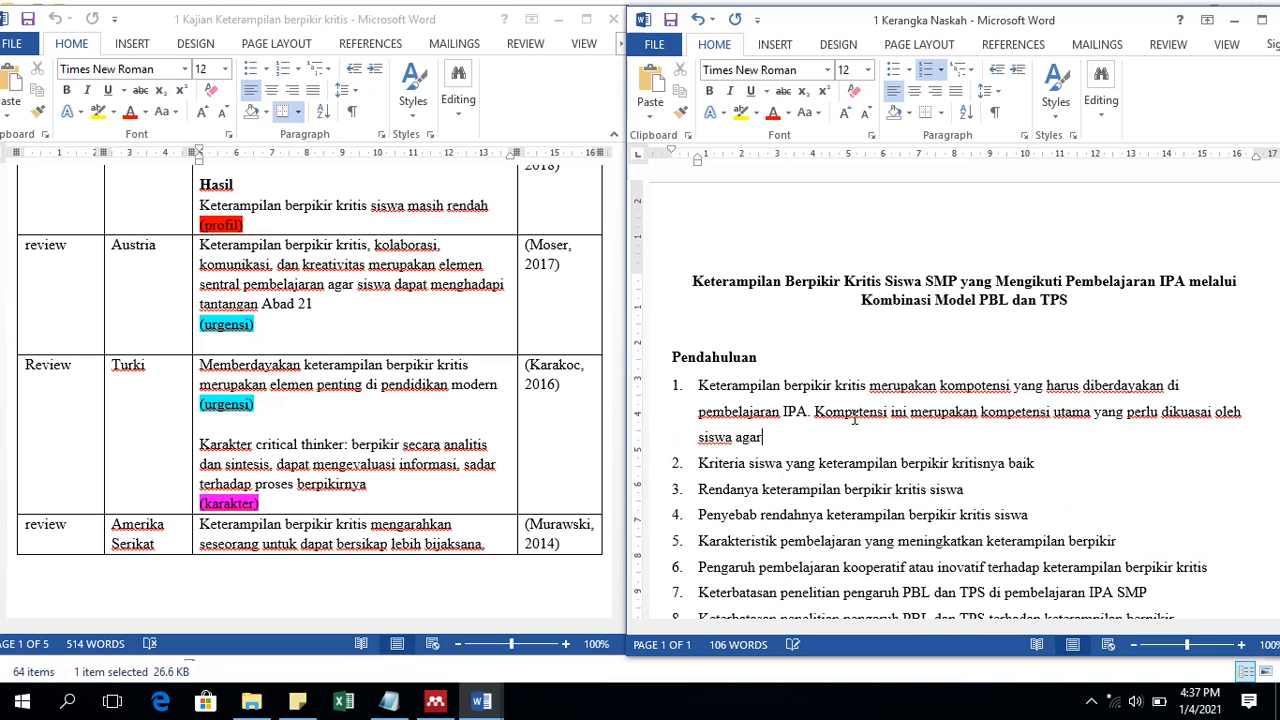
text( dapat bersaing d)
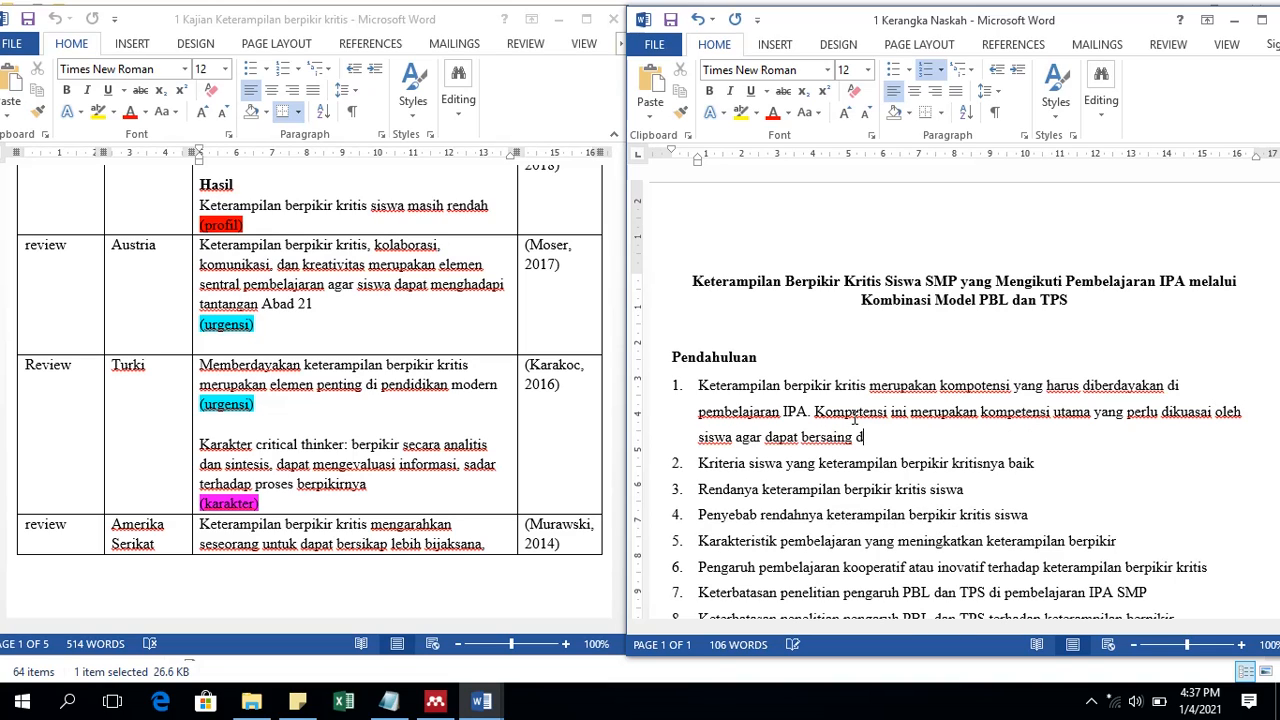
text(i era Abad 21.)
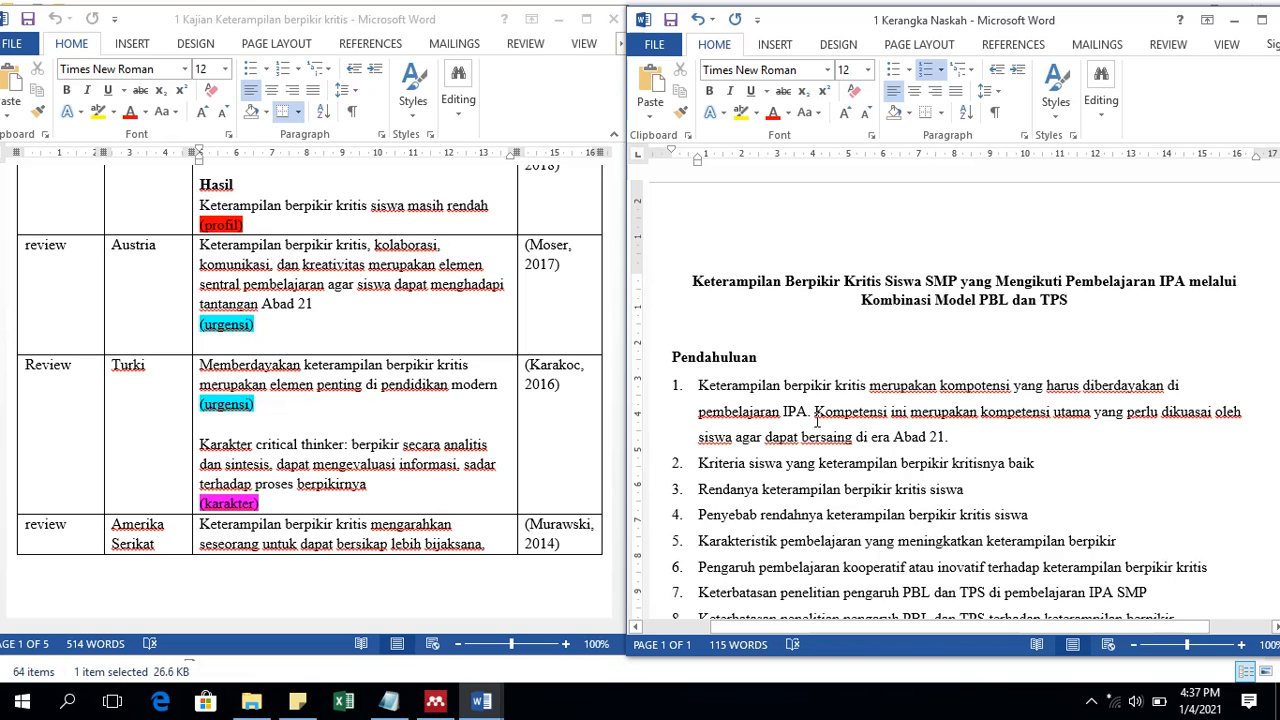
Step: Insert "Bersama dengan komunikasi, kolaborasi, dan kreativitas," before the second sentence of point 1
text(Bersama dengan )
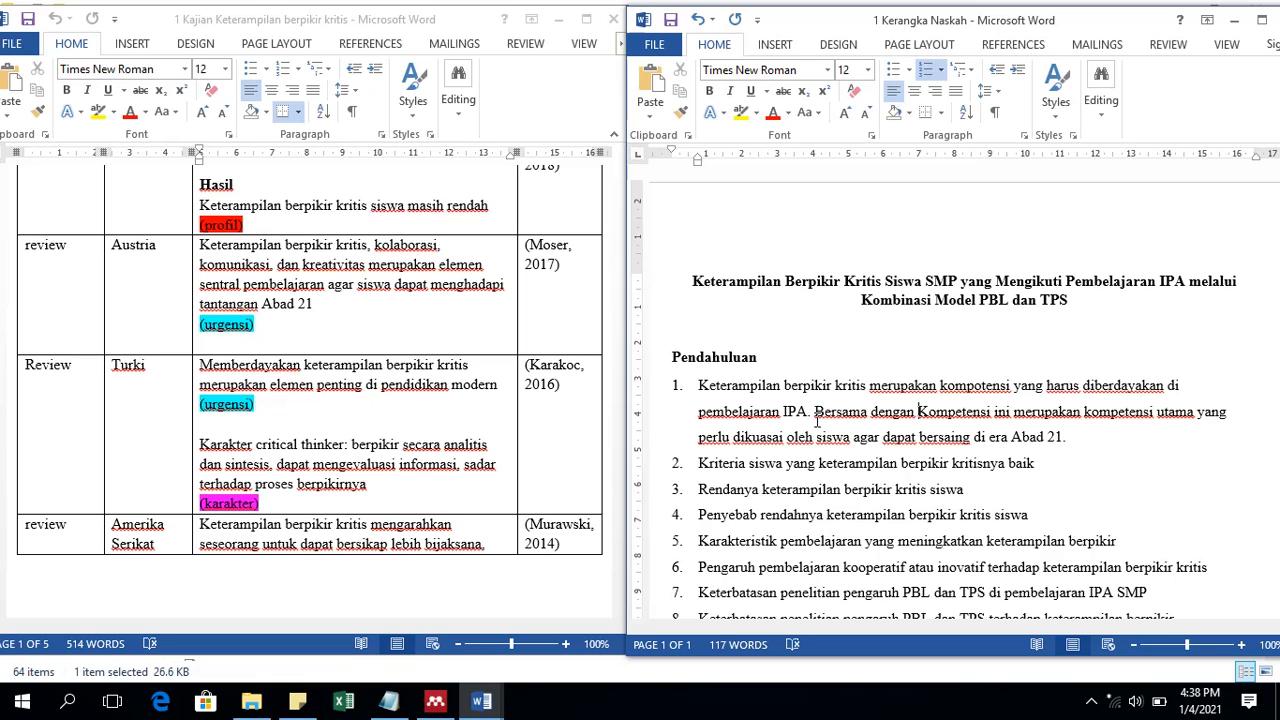
text(keterampil)
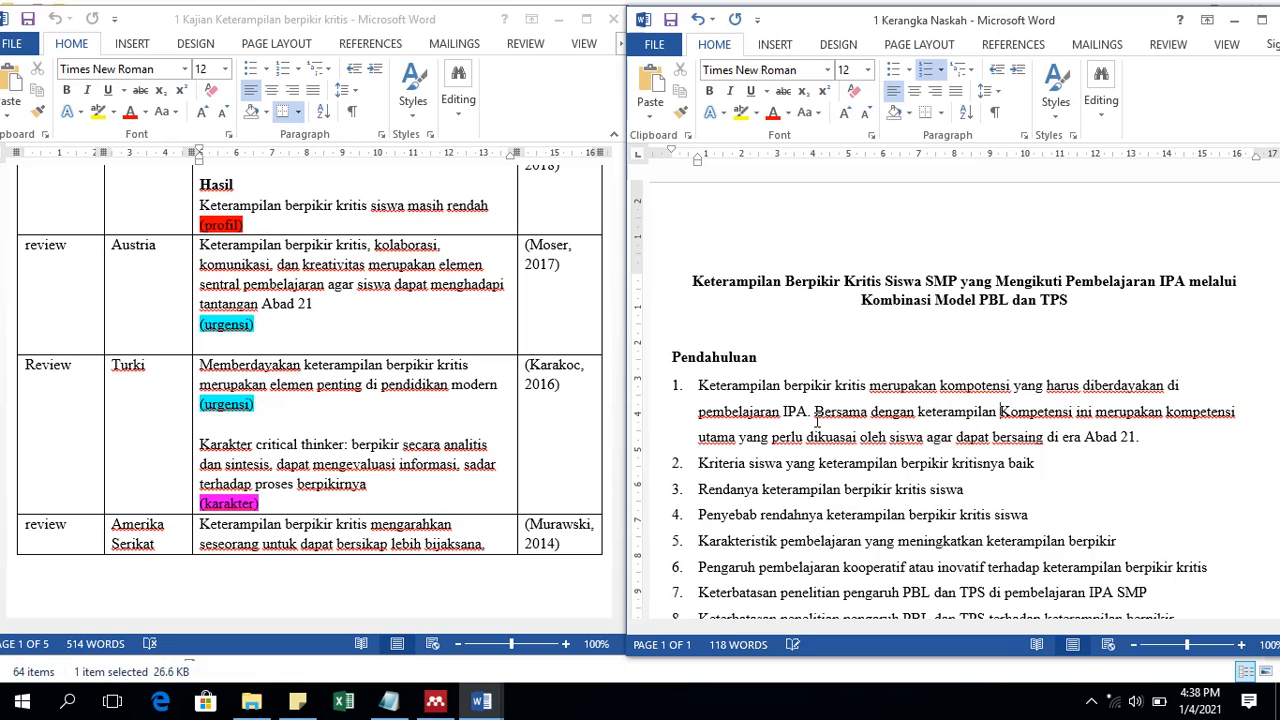
key(BackSpace)
key(BackSpace)
key(BackSpace)
key(BackSpace)
key(BackSpace)
key(BackSpace)
key(BackSpace)
key(BackSpace)
key(BackSpace)
key(BackSpace)
key(BackSpace)
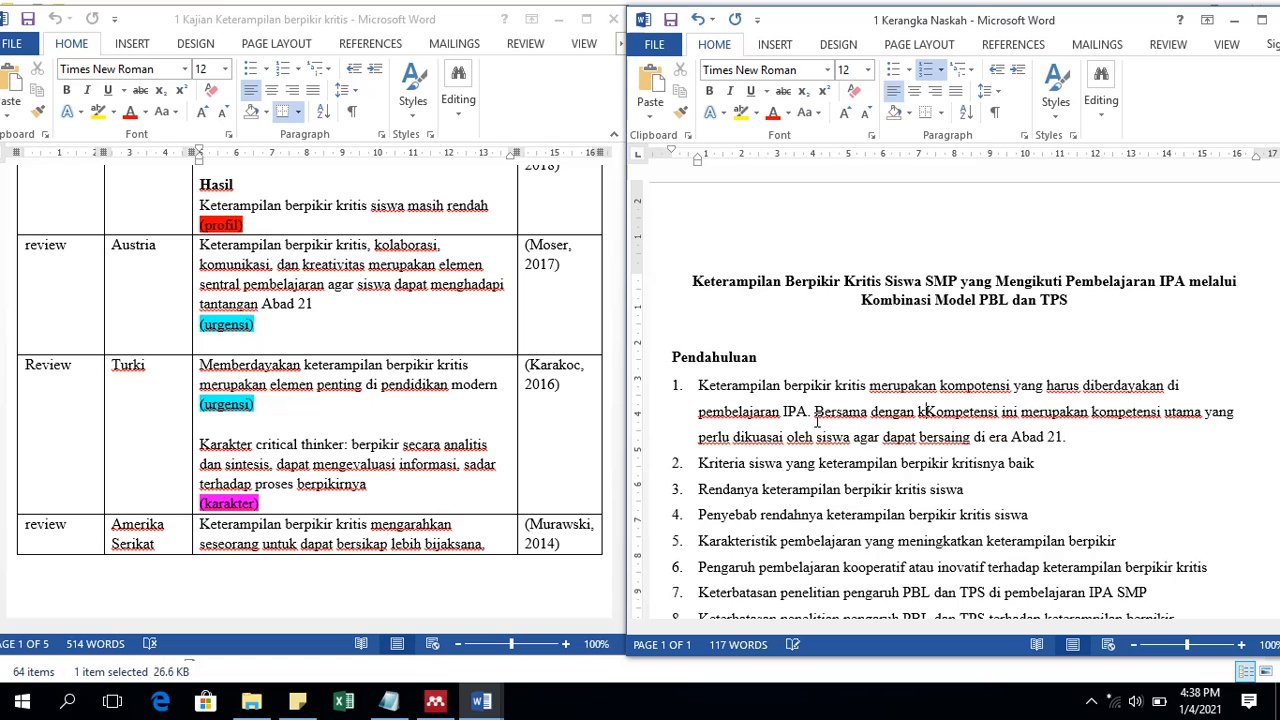
text(etera)
key(BackSpace)
key(BackSpace)
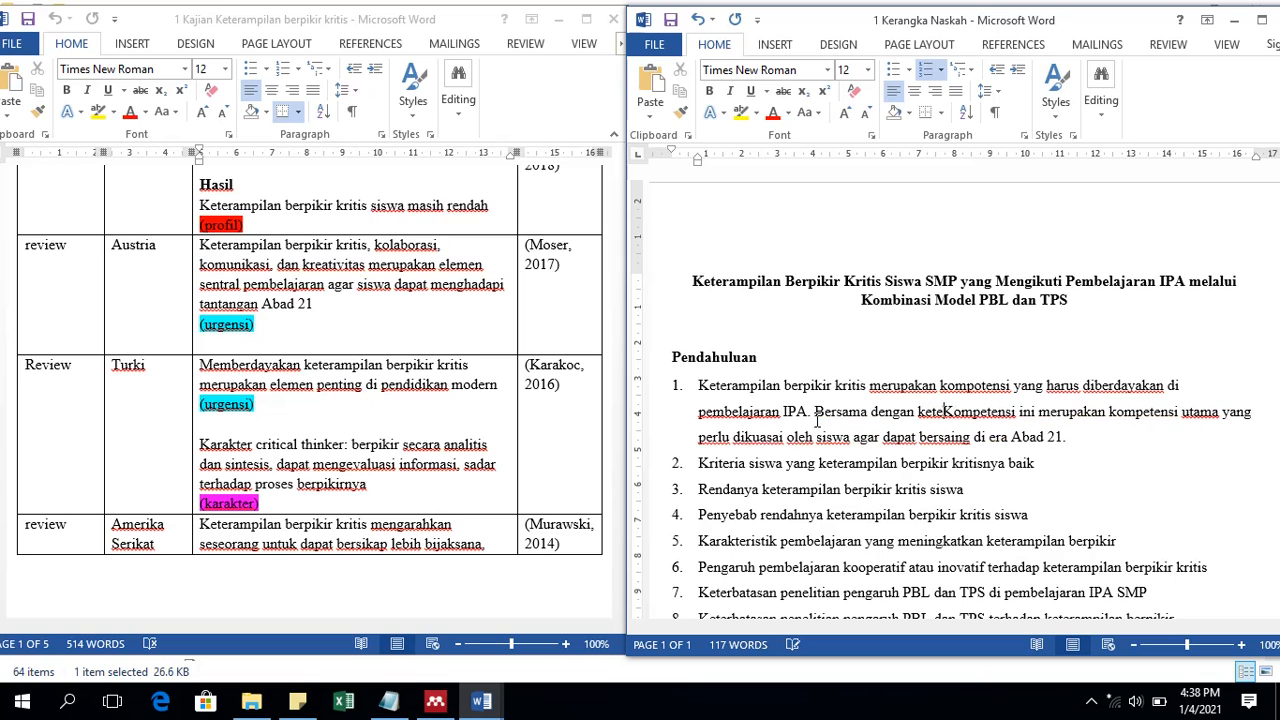
text(unikas)
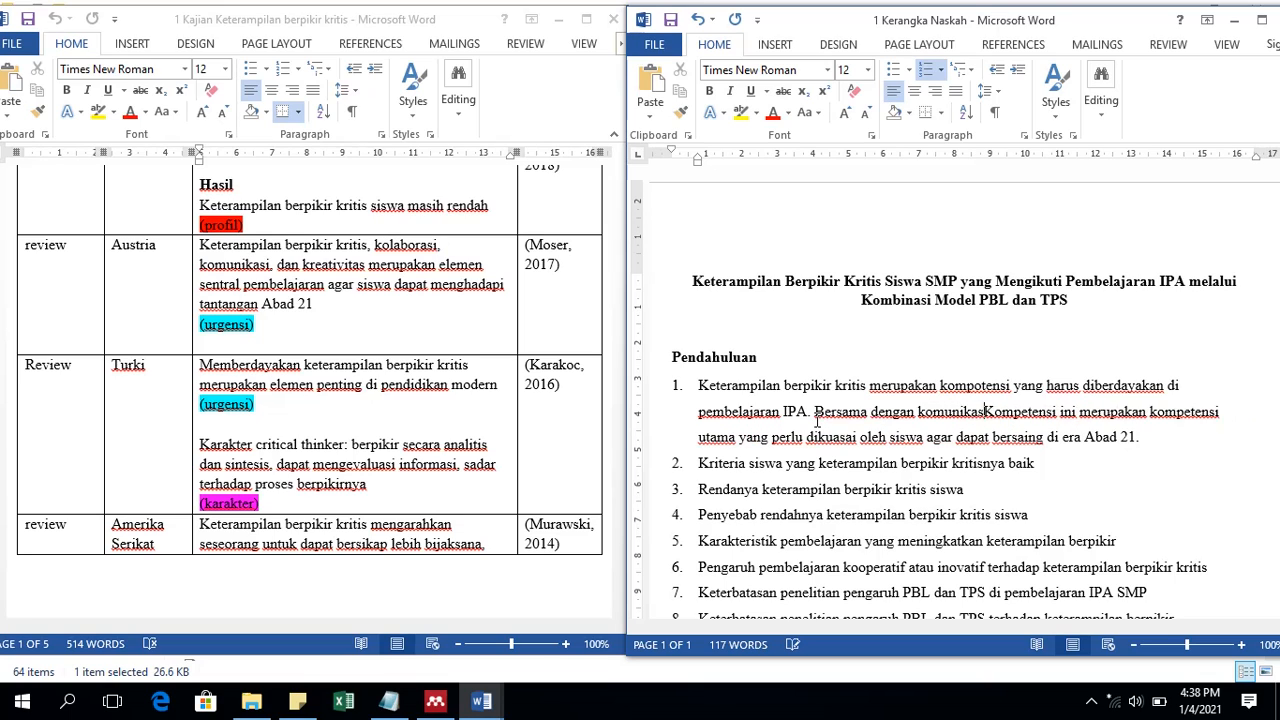
text(i, kolaborasi, )
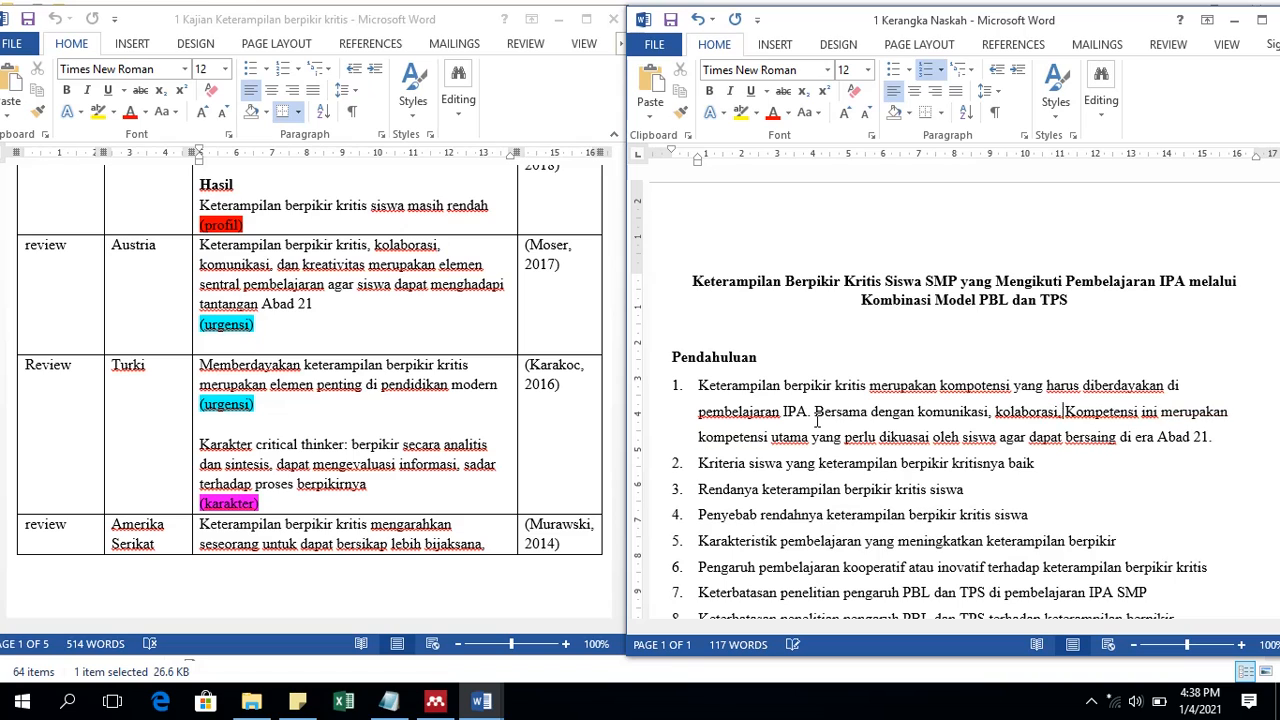
text(dan kreativitas, )
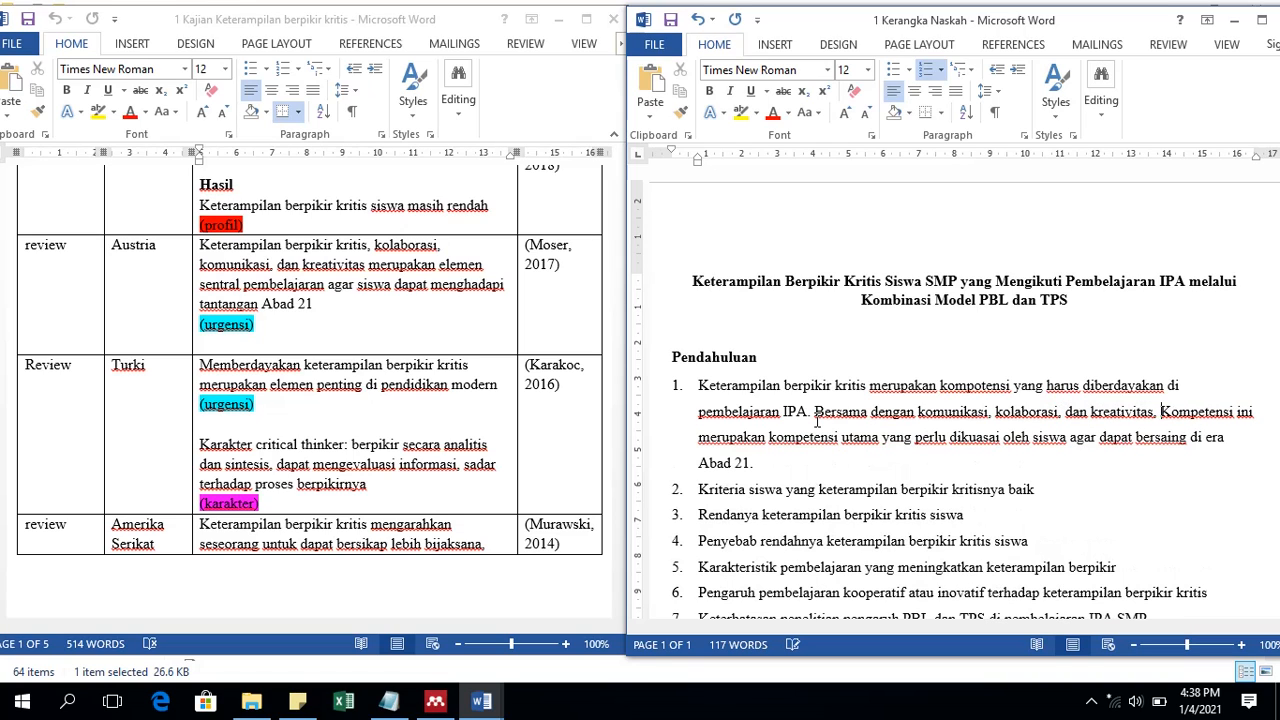
text(keterampian berp)
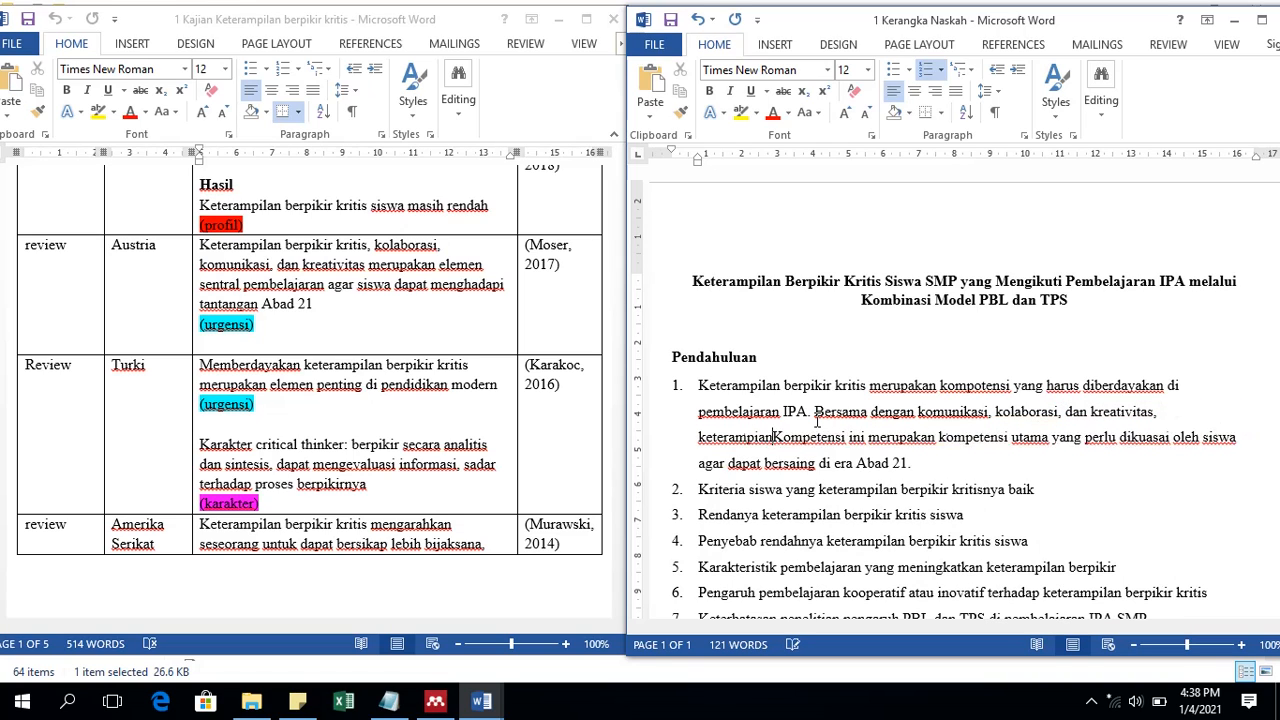
text(ikir kritsi termasu)
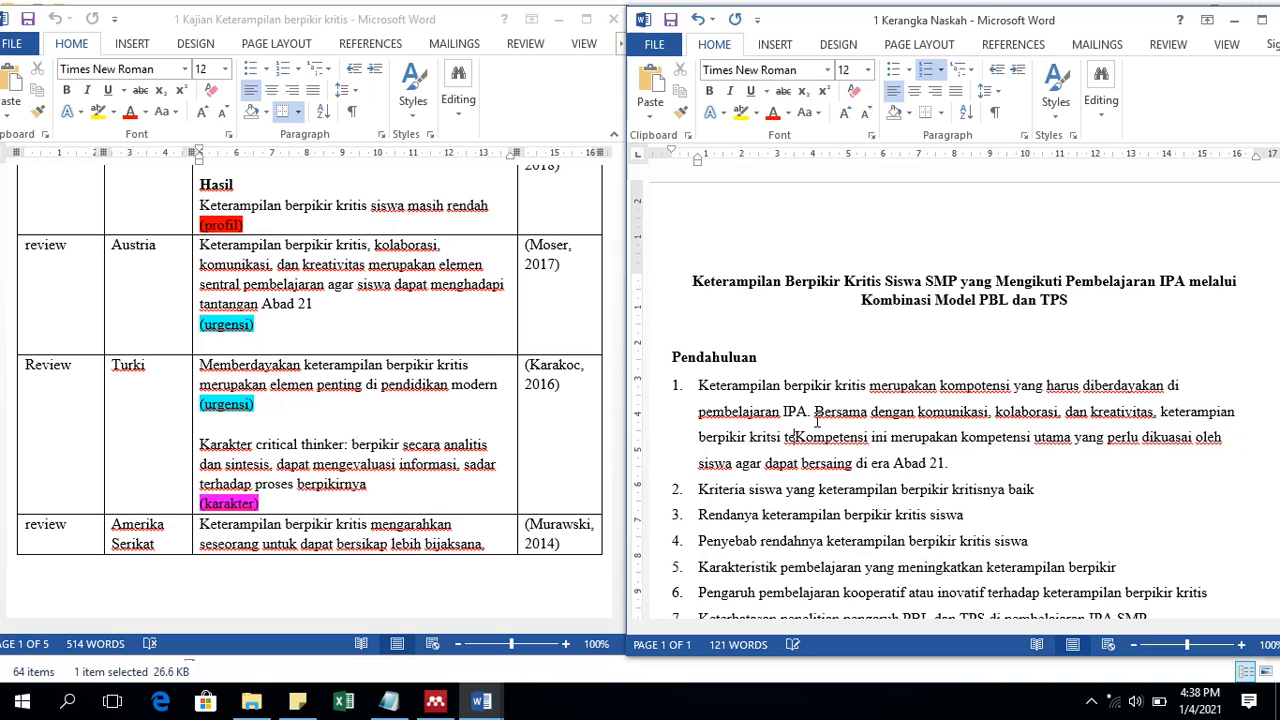
text(k )
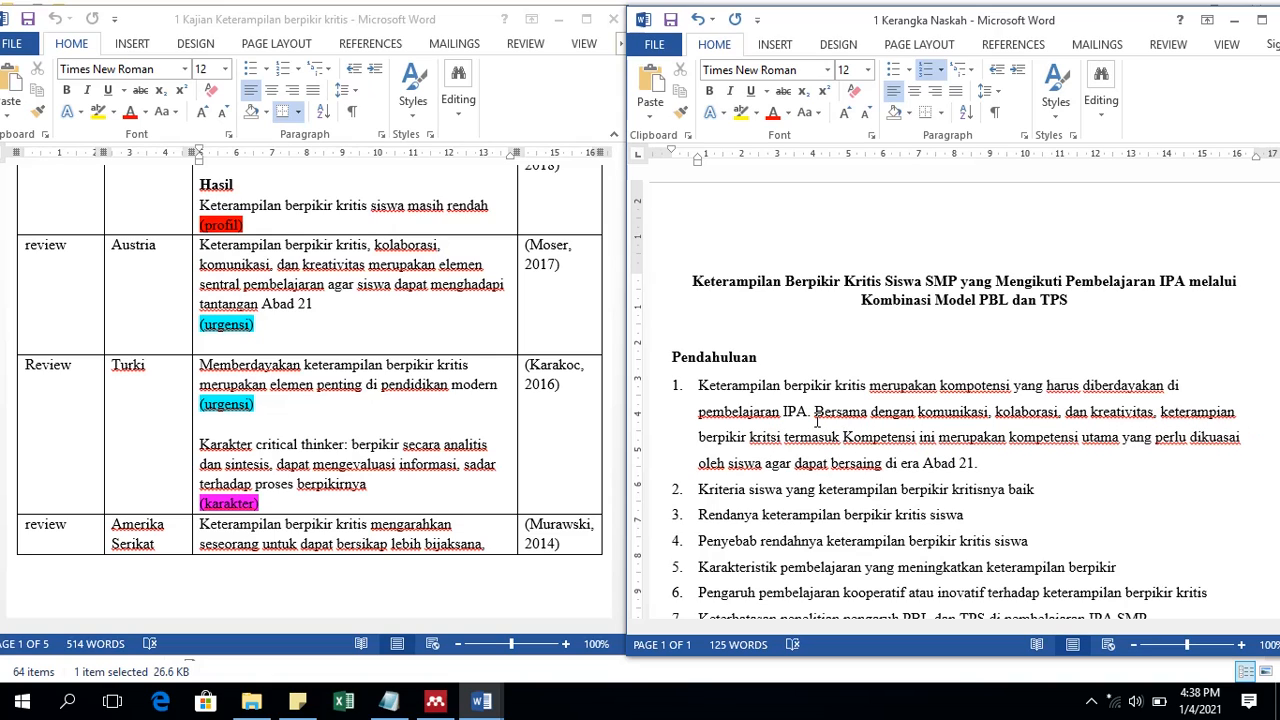
text(empat kompeten)
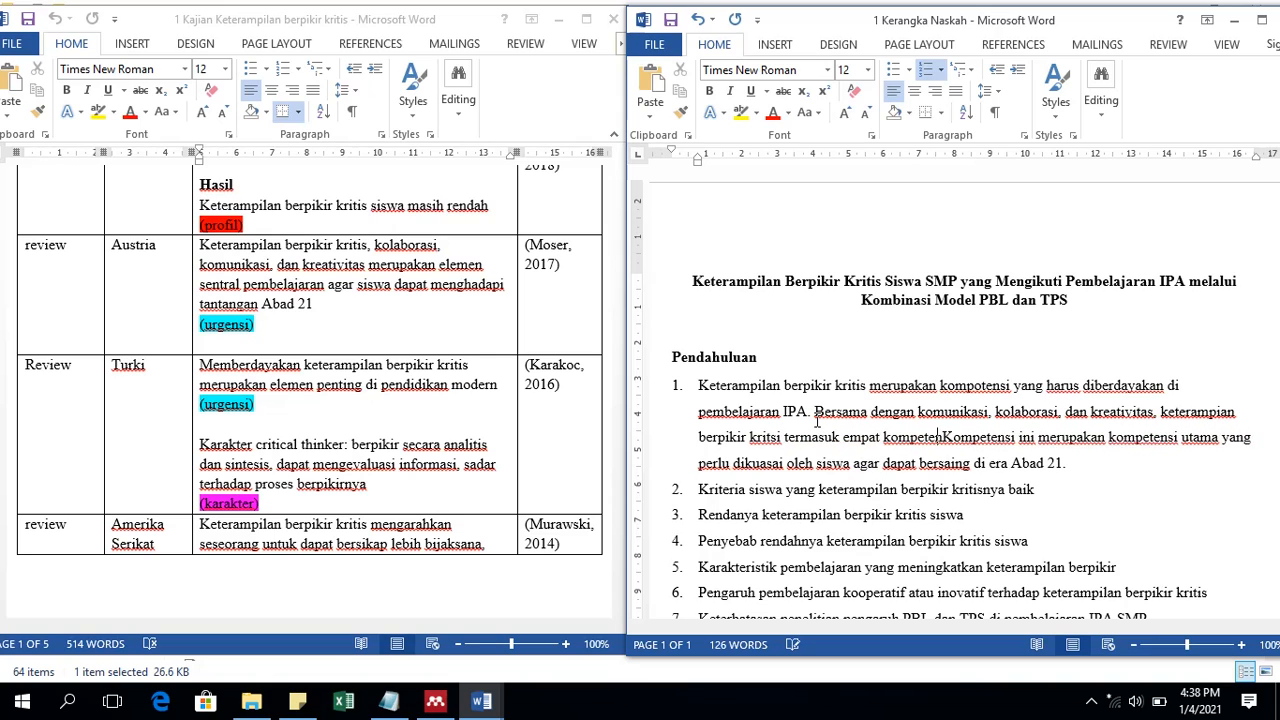
text(si utama y)
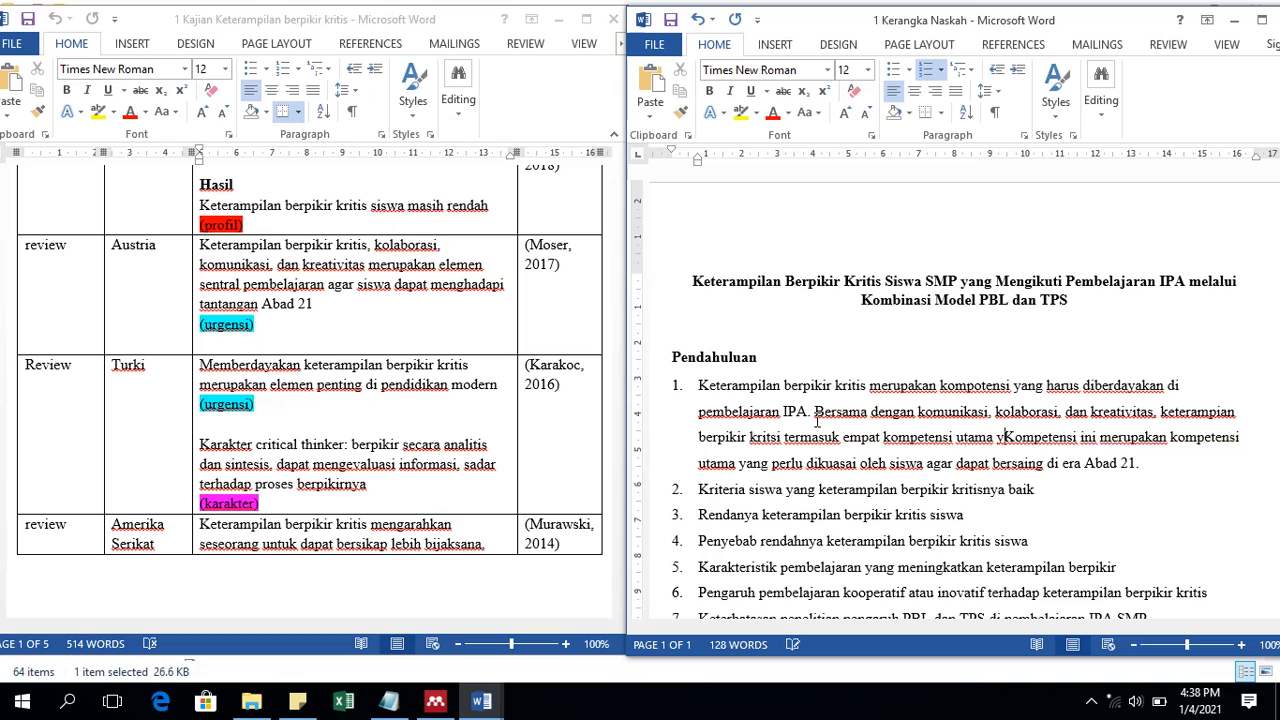
text(ang dibutuhkan)
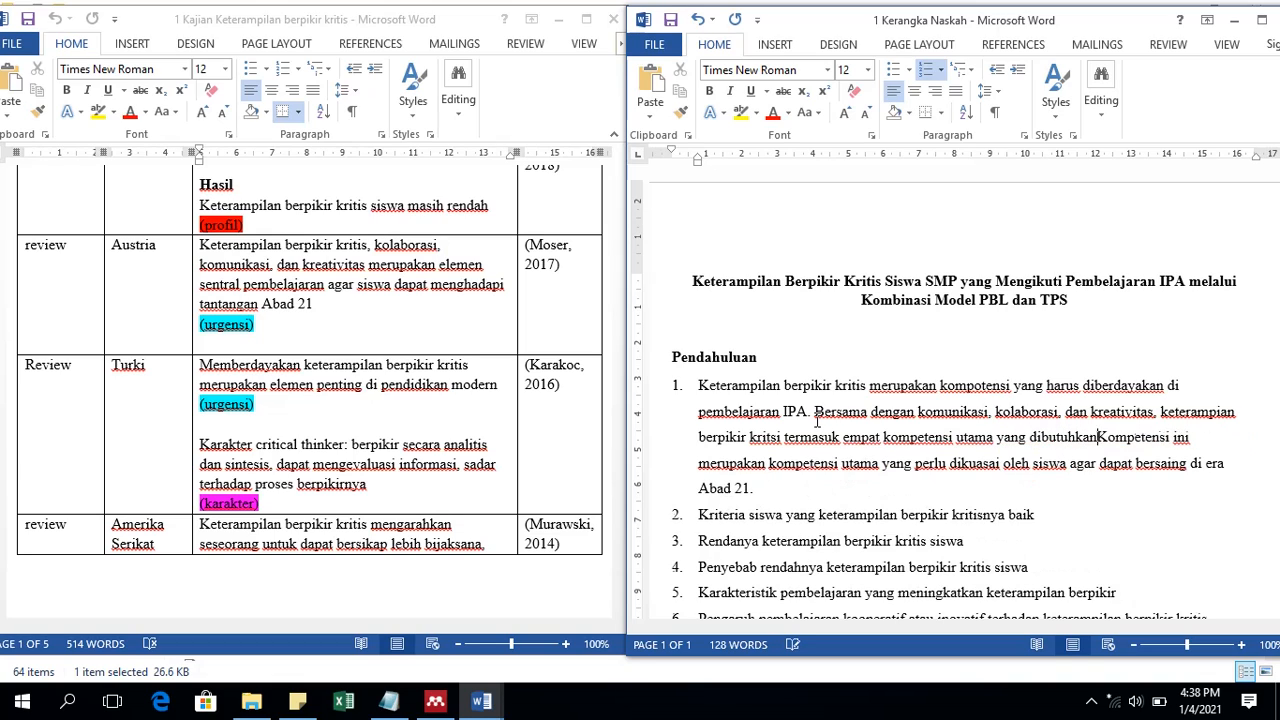
text( oe)
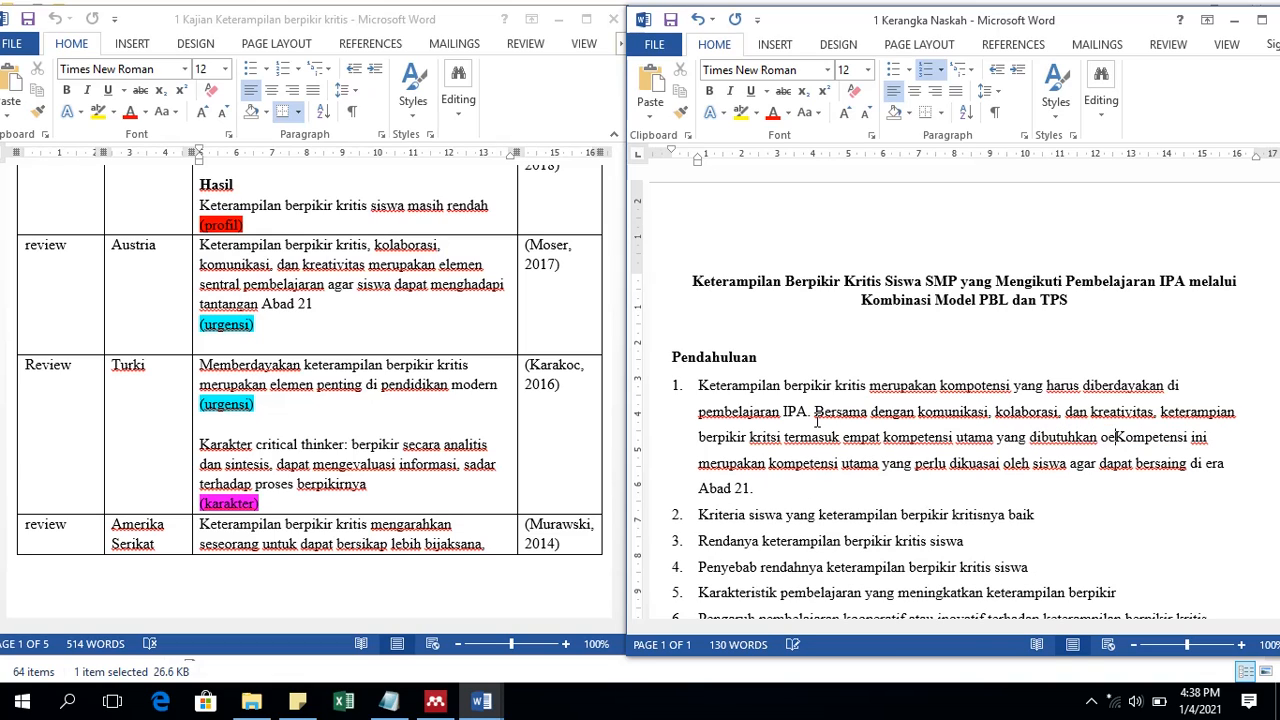
Step: Complete the inserted sentence in point 1 with "keterampian berpikir kritsi termasuk empat kompetensi utama yang dibutuhkan oleh siswa saat ini."
key(BackSpace)
text(leh siswa )
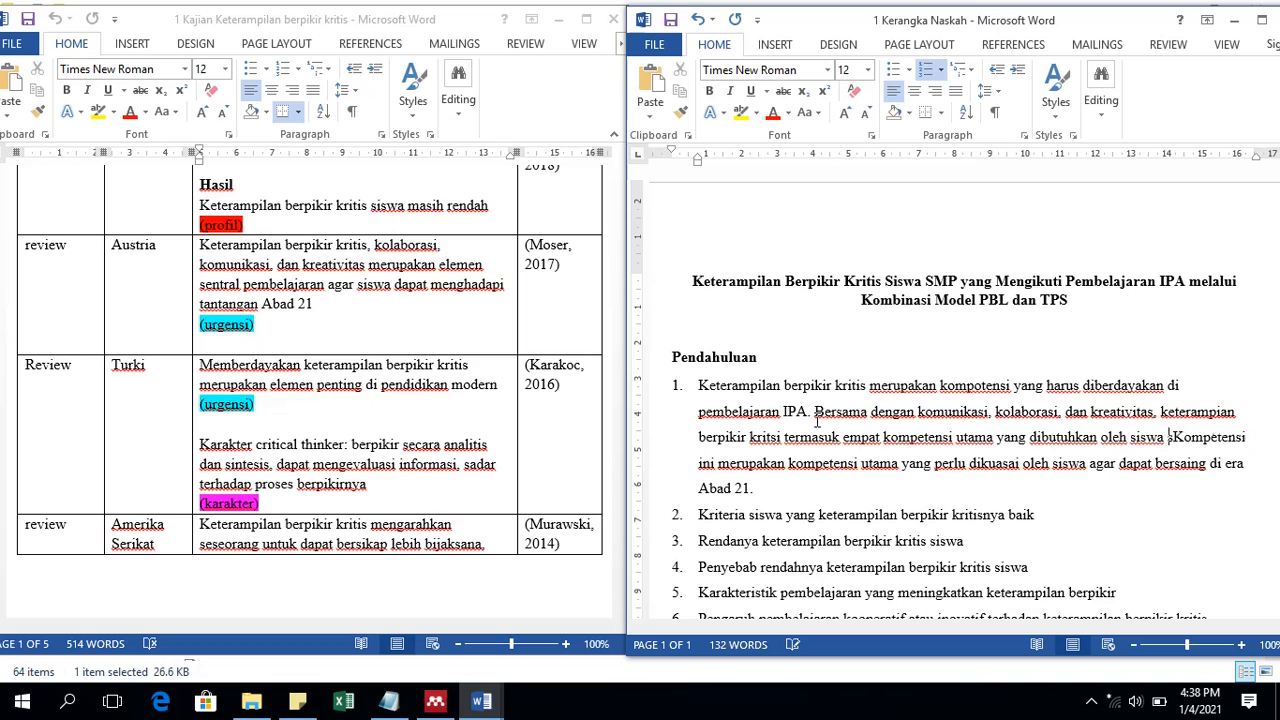
text(saat ini.)
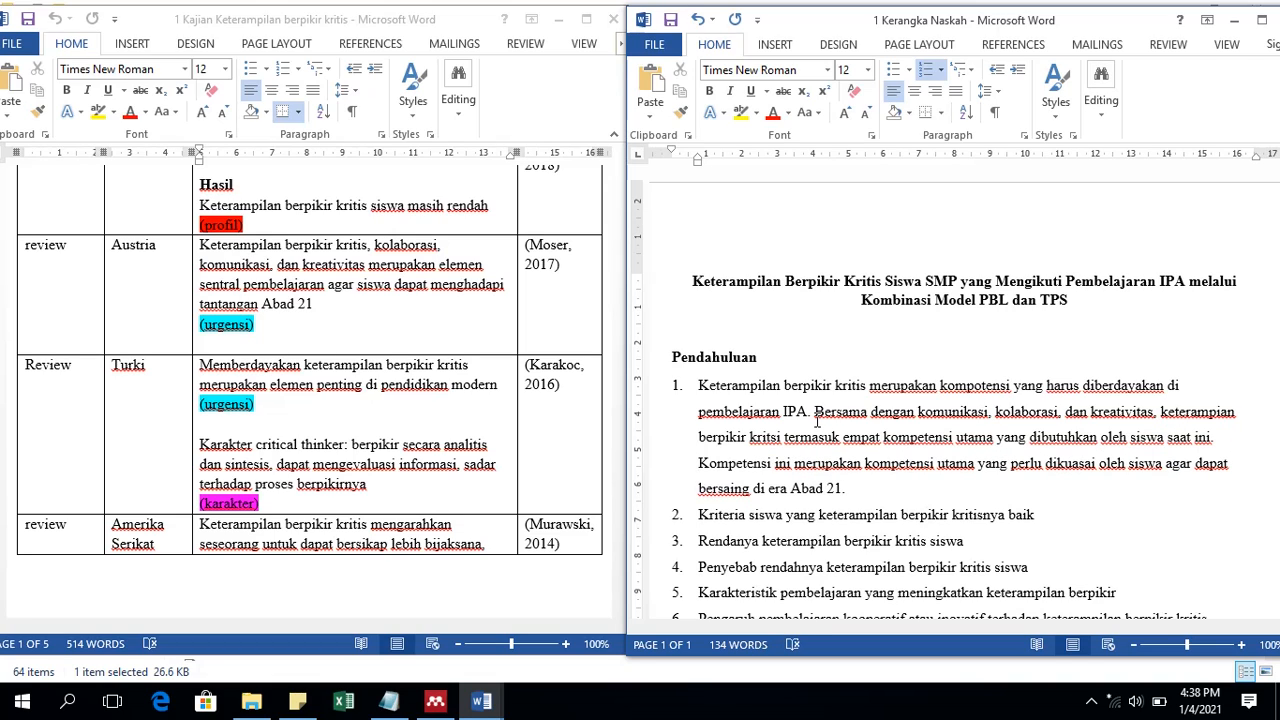
Step: Replace the text of the last sentence in point 1, starting "Kompetensi ini", with the opening word "Pasalnya,"
key(ctrl+shift+Right)
key(shift+Down)
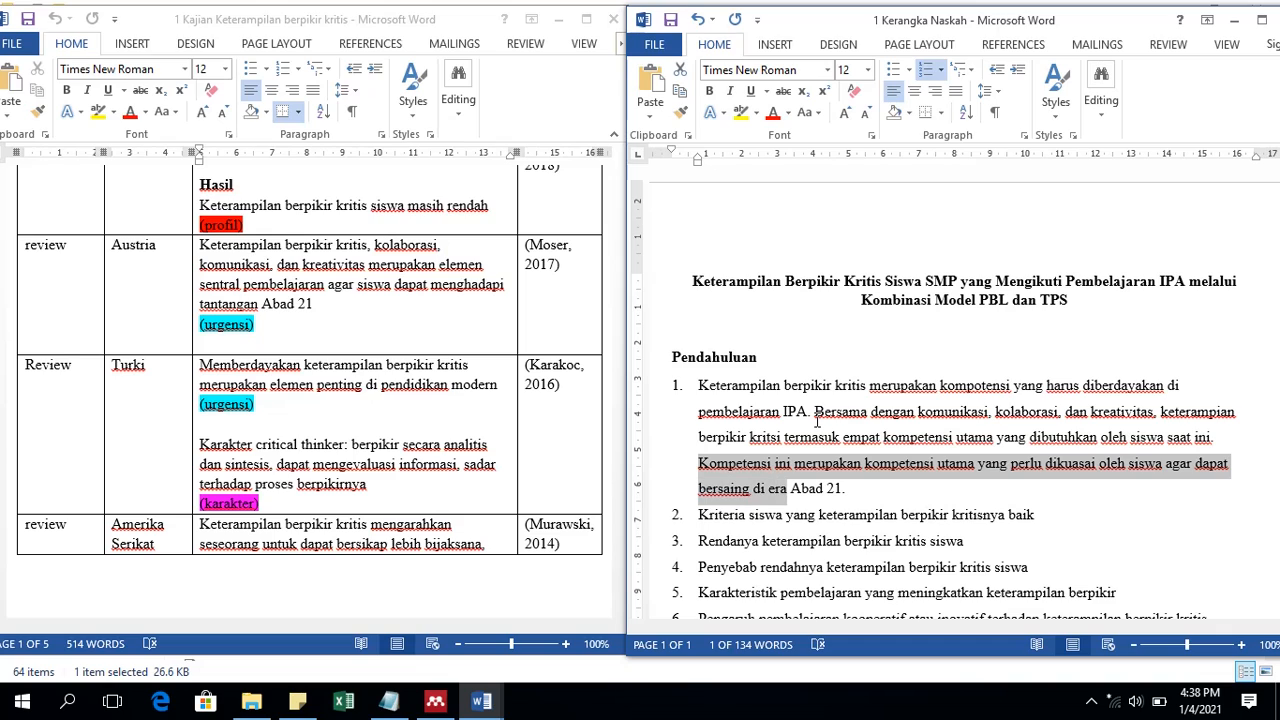
key(shift+Right)
key(shift+Right)
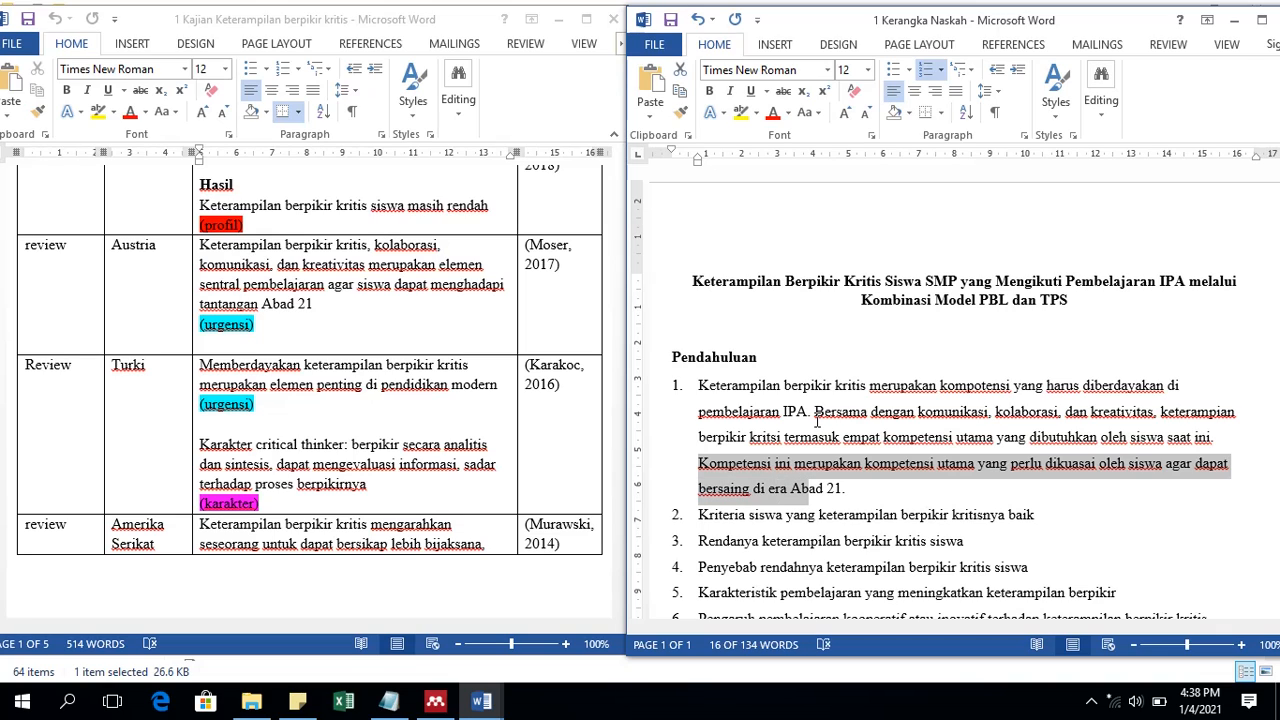
key(shift+Up)
key(shift+Right)
key(shift+Right)
key(shift+Down)
key(shift+Right)
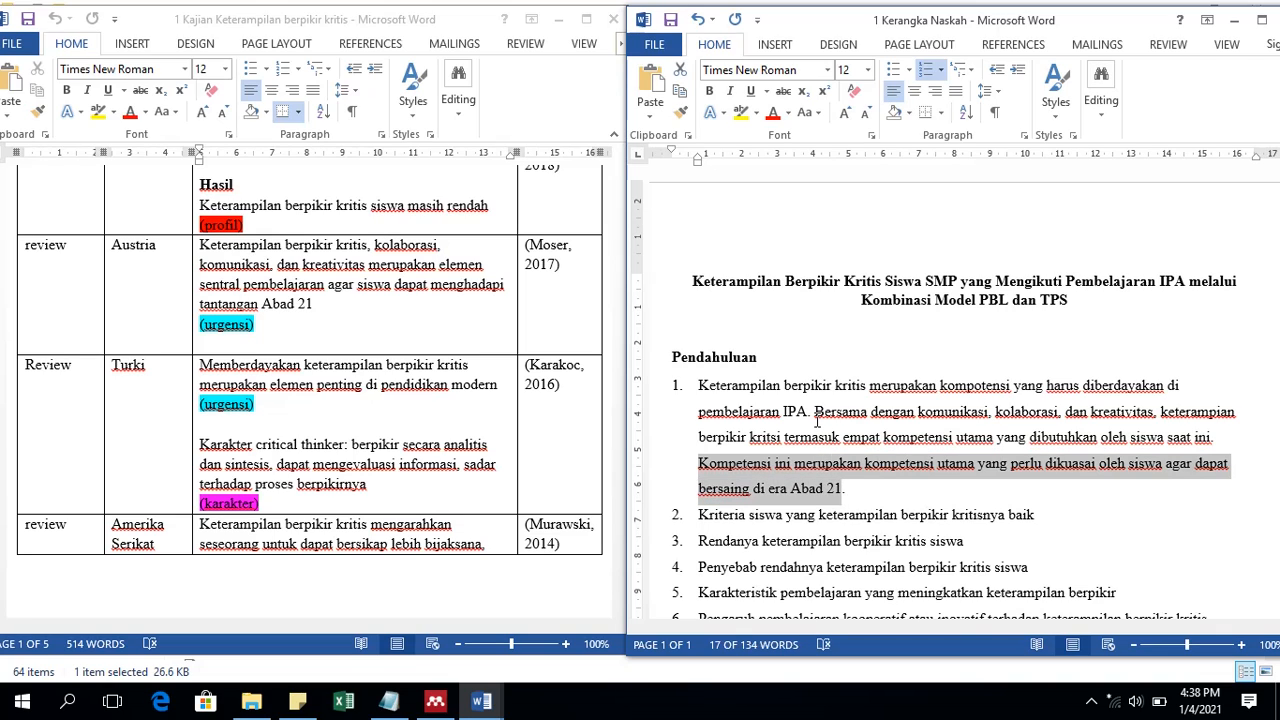
text(Pasalnya,)
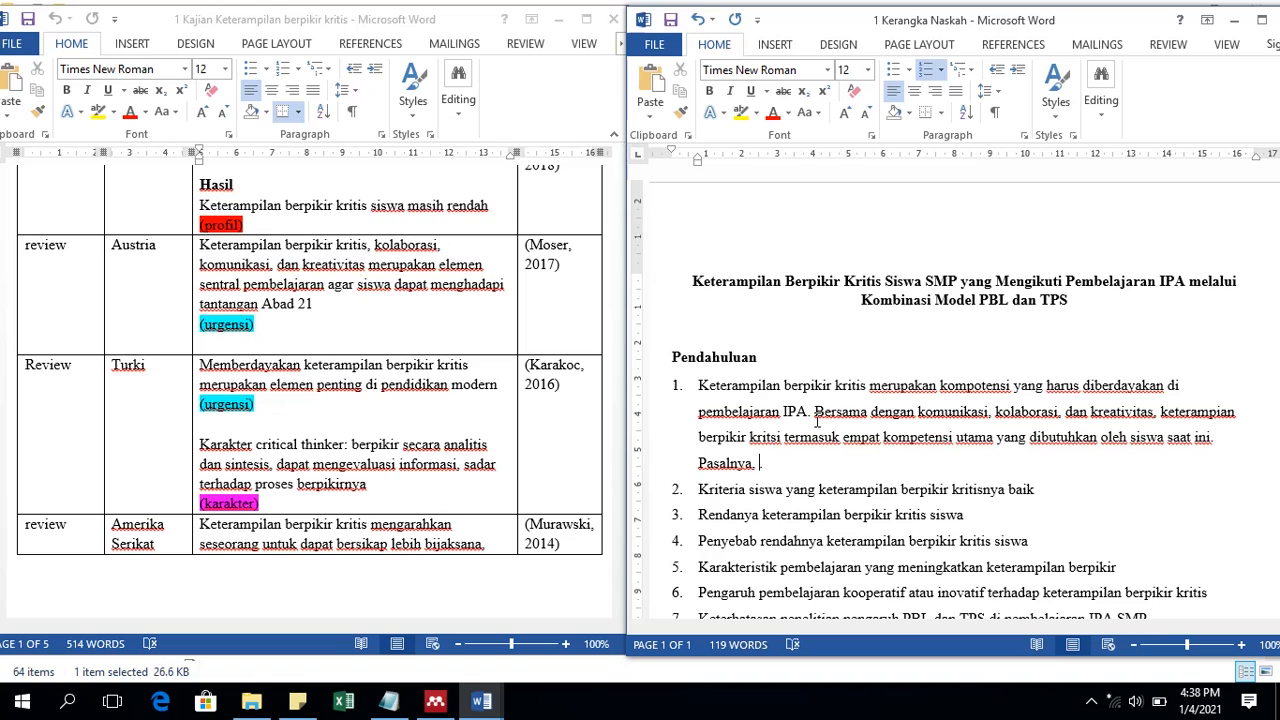
Step: Continue the "Pasalnya," sentence with "keterampilan berpikir kritis dibutuhkan oleh para lulusan untuk dapat bersaing di era Abad 21"
text(keterampilan berpikir kritis)
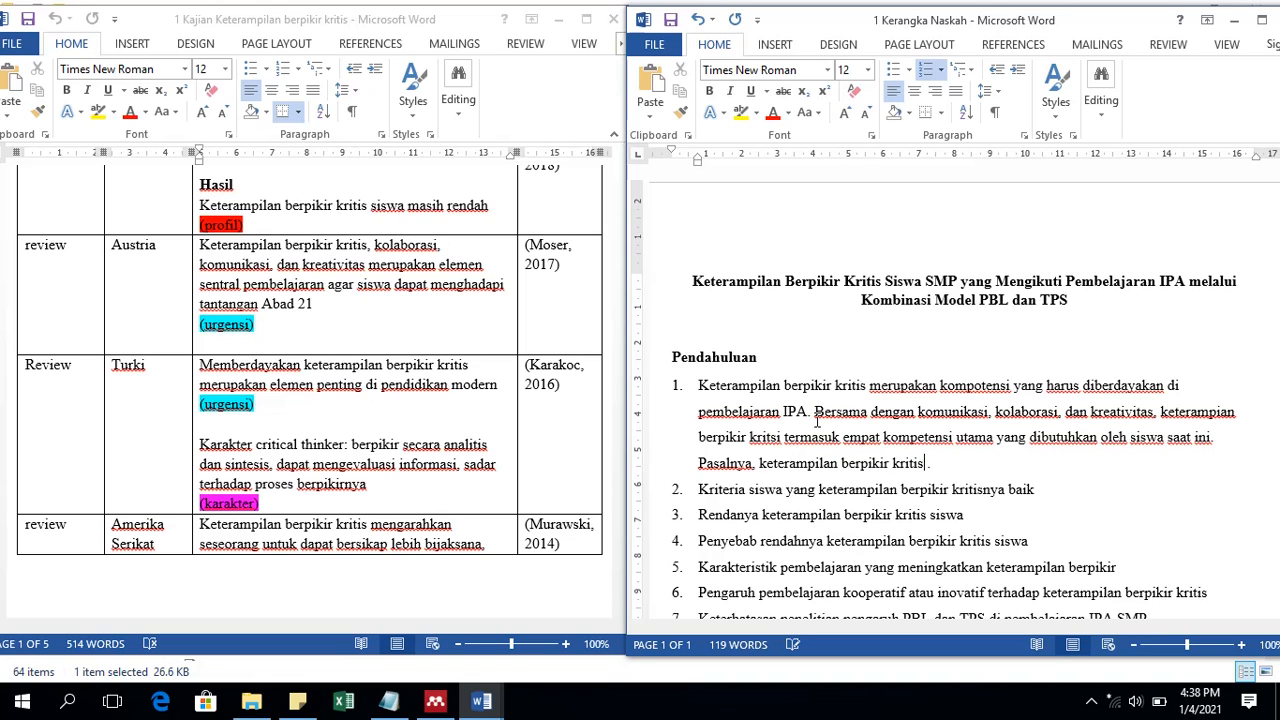
text( dibutuhkan oleh para lulu)
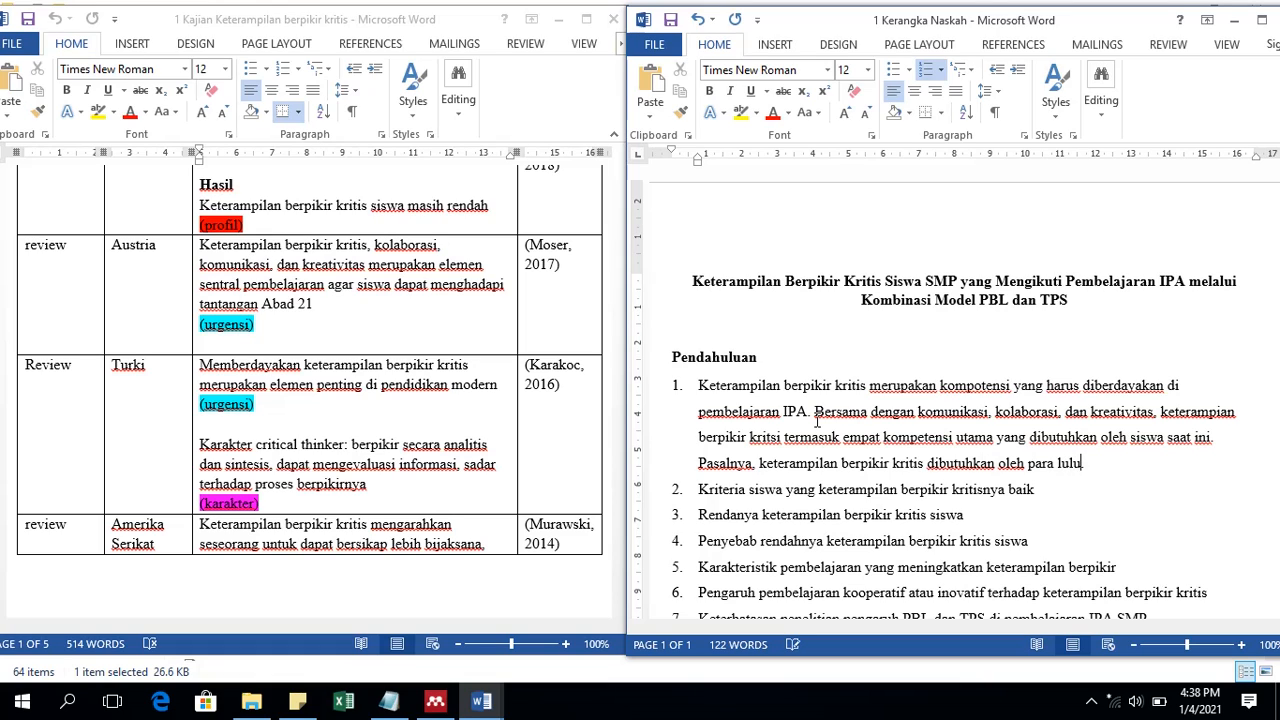
text(san untuk dapat )
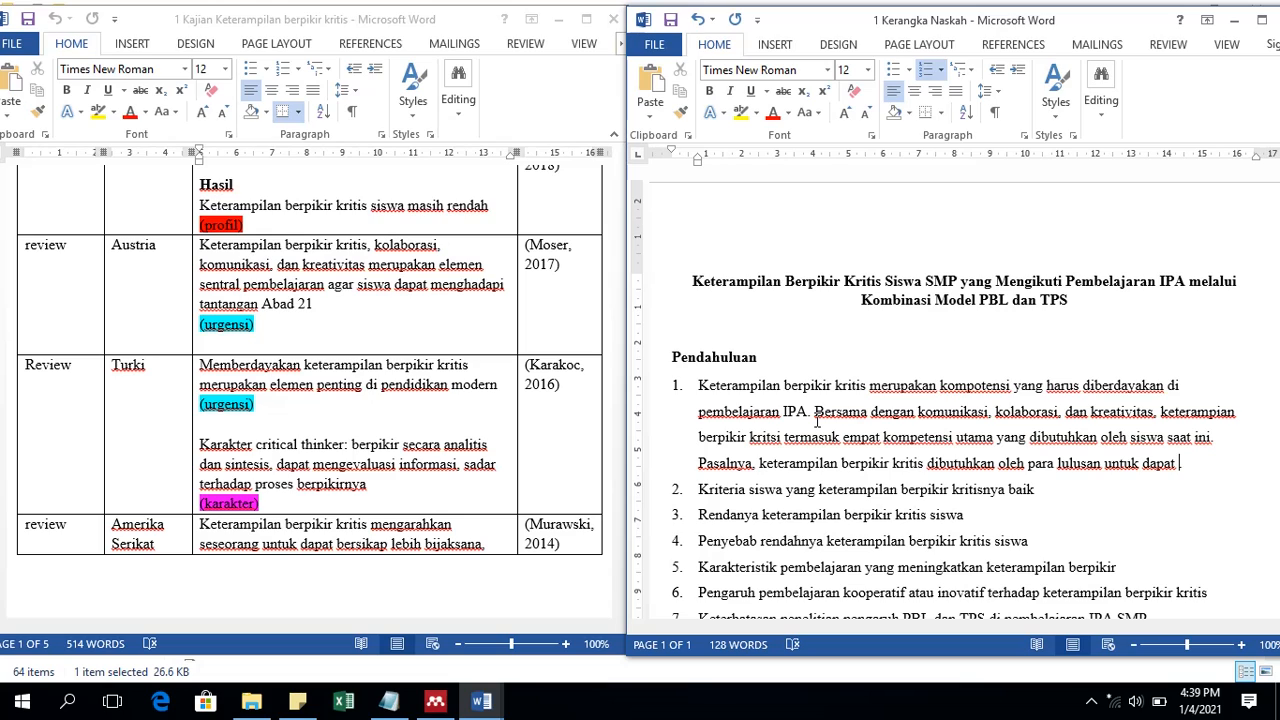
text(bersaing di era Abad)
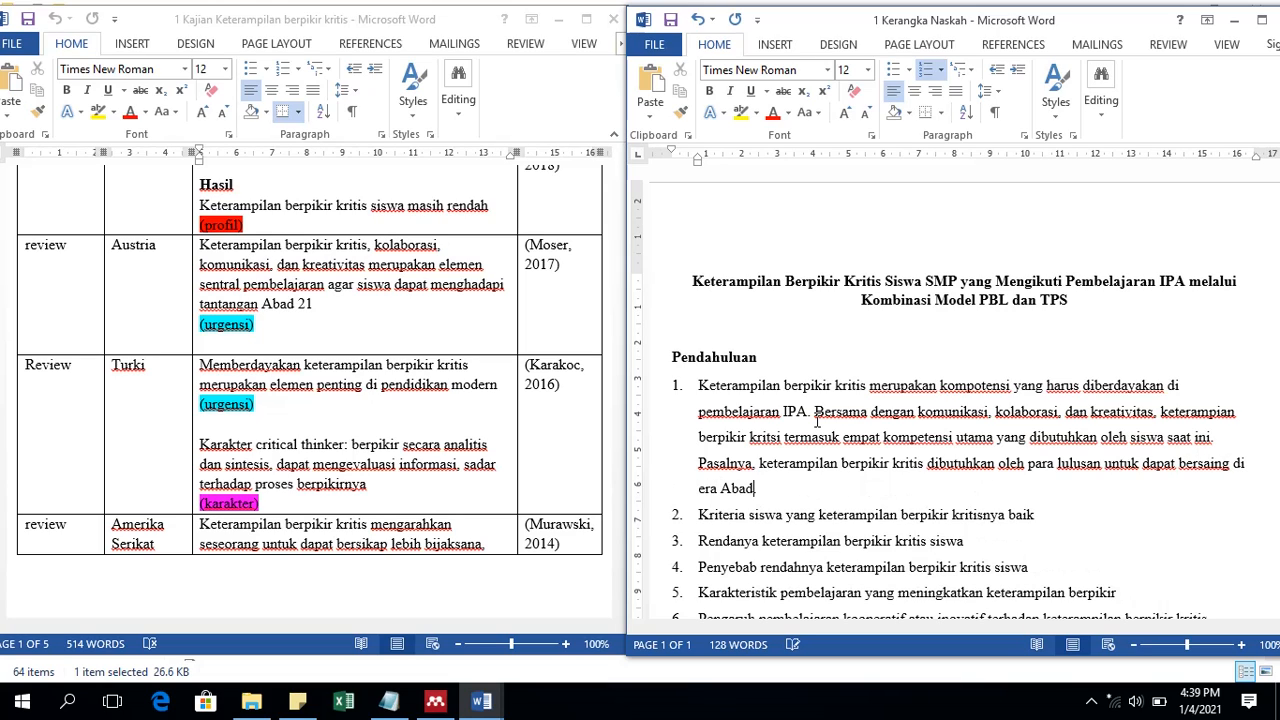
text( 21.)
Step: Correct the misspelled words in the second sentence of point 1 to "keterampilan" and "kritis"
scroll(372, 325, up, 1)
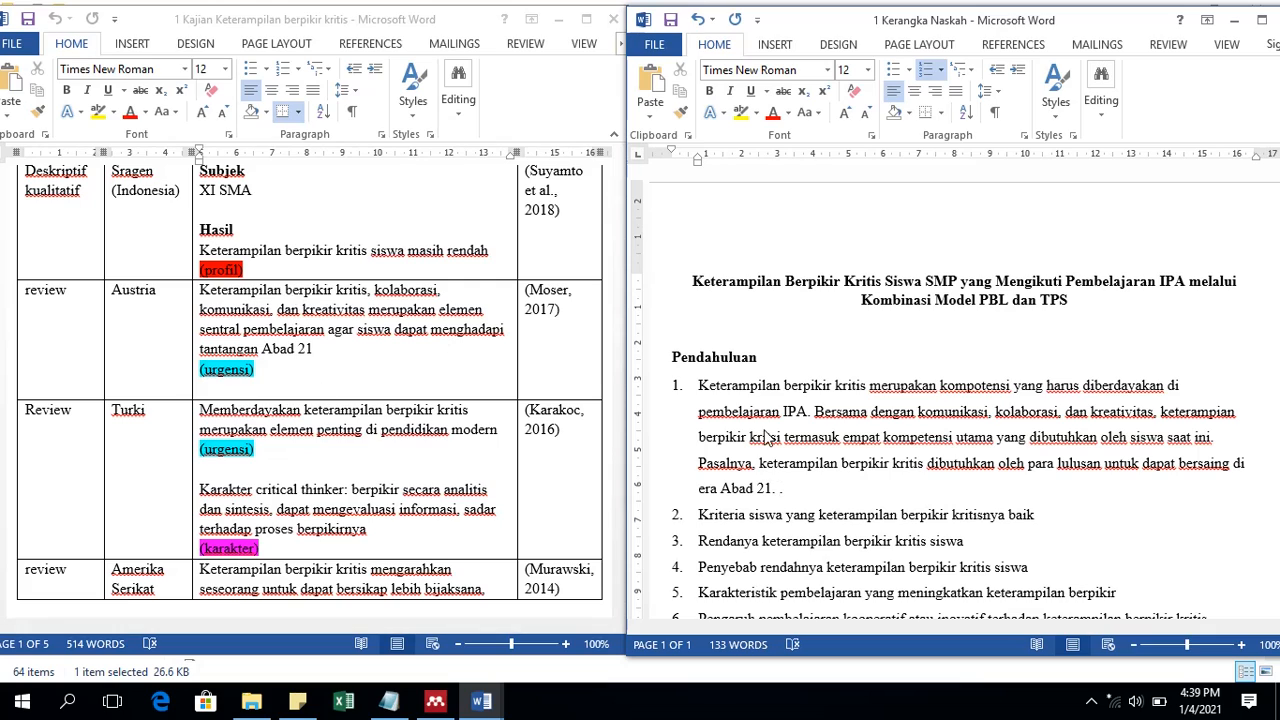
click(808, 412)
drag(827, 418, 1212, 440)
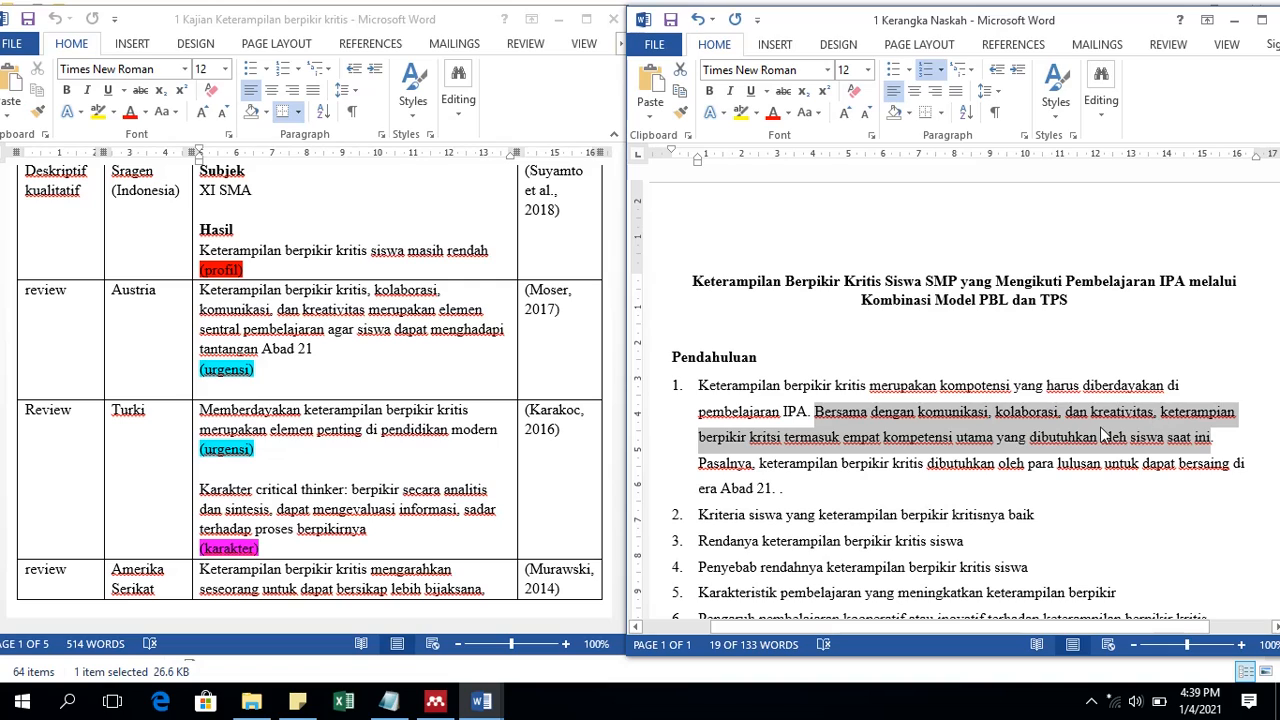
click(1222, 418)
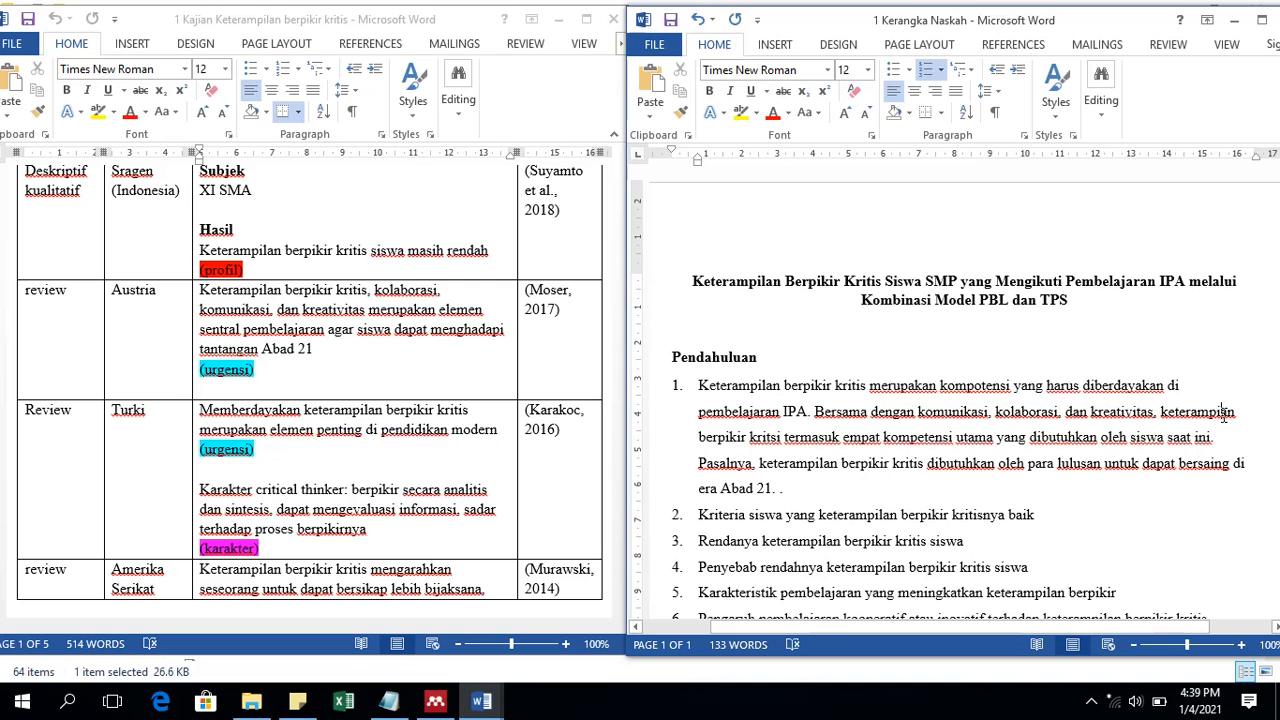
text(l)
key(Right)
key(Right)
key(Right)
key(Right)
key(Right)
key(Right)
key(Right)
key(Right)
key(Right)
key(Right)
key(Right)
key(Right)
key(Right)
key(Right)
key(Right)
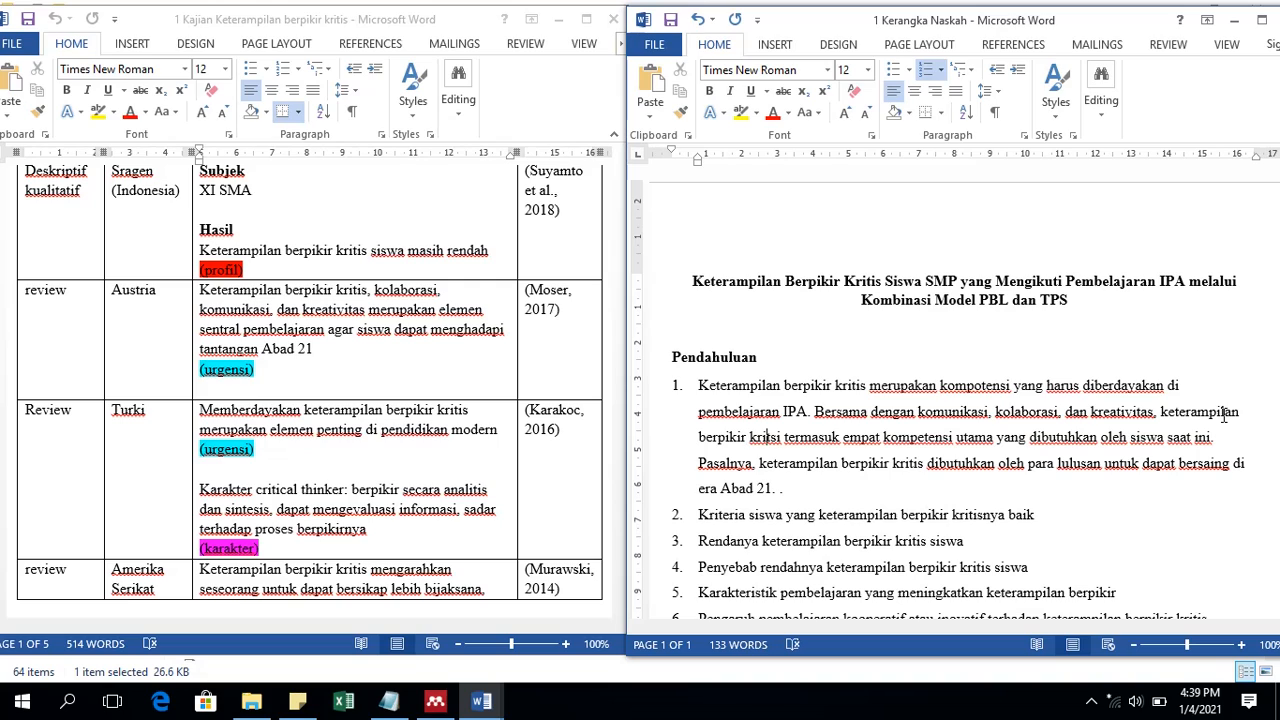
key(shift+Right)
key(shift+Right)
text(is)
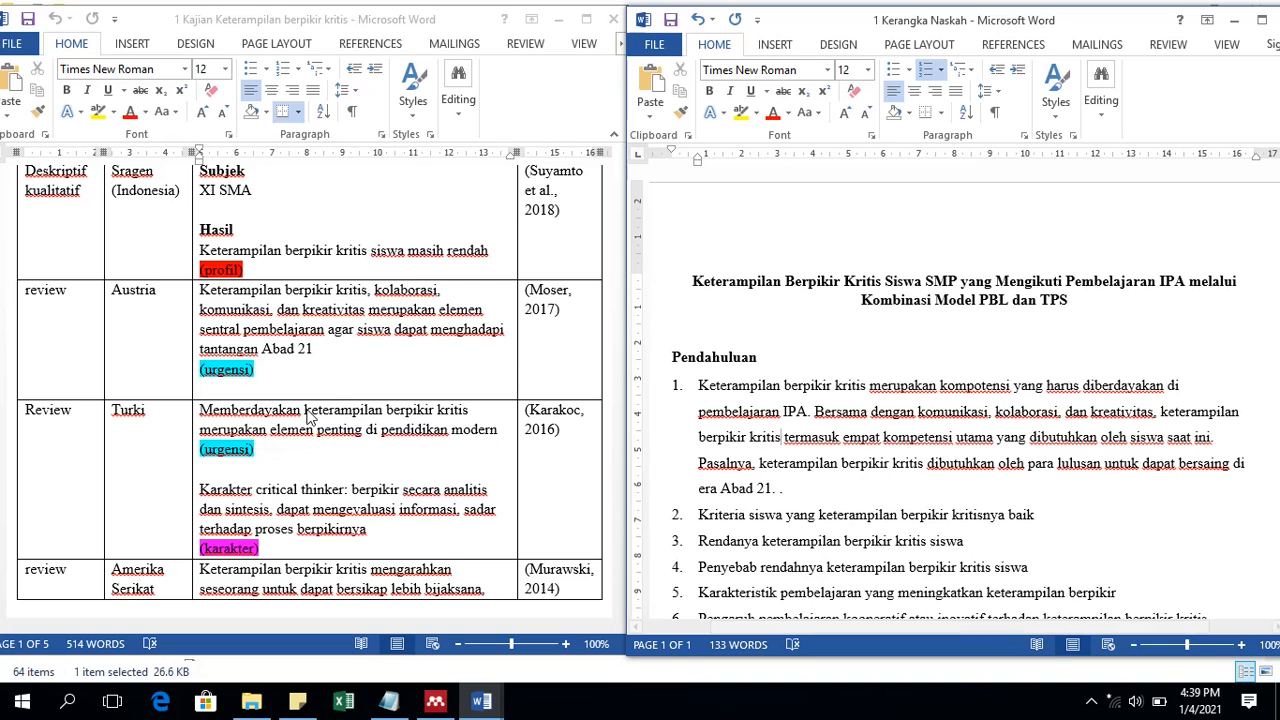
Step: Insert a Mendeley citation of the 2017 article "Driving 21st-century learning" after "saat ini" in point 1, matching the table's Austria row
click(316, 360)
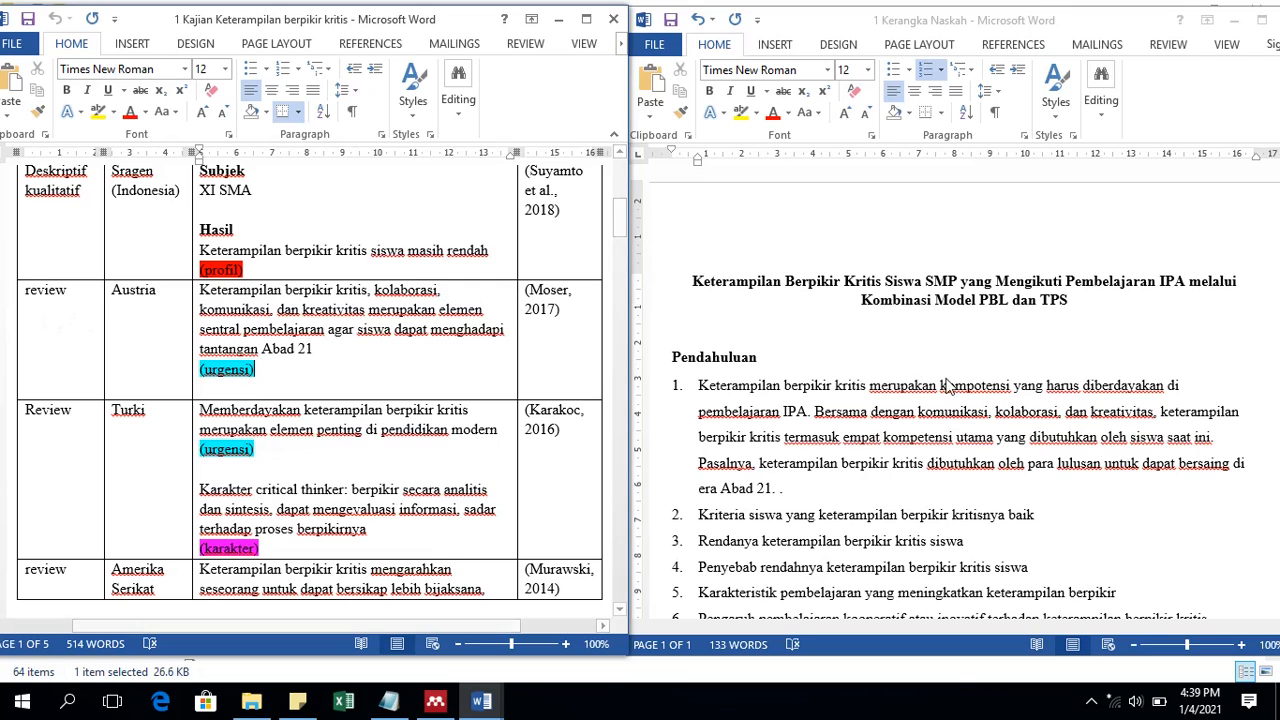
click(1220, 437)
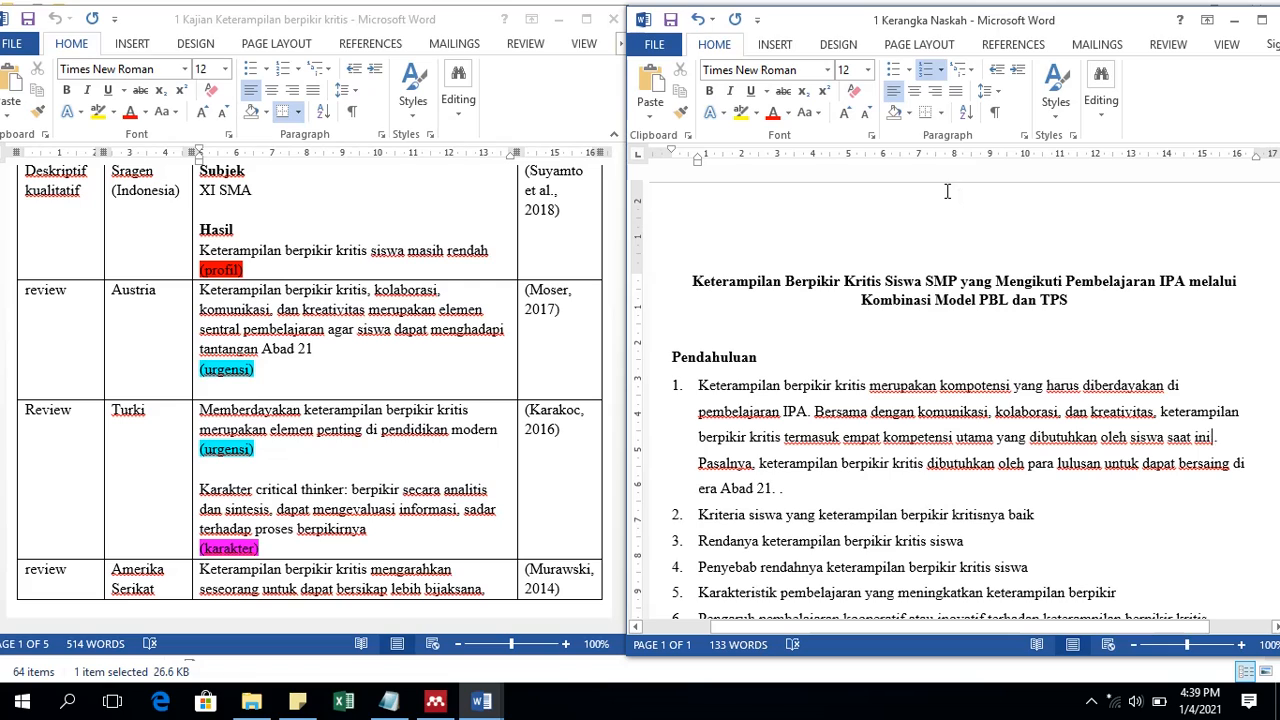
click(1005, 47)
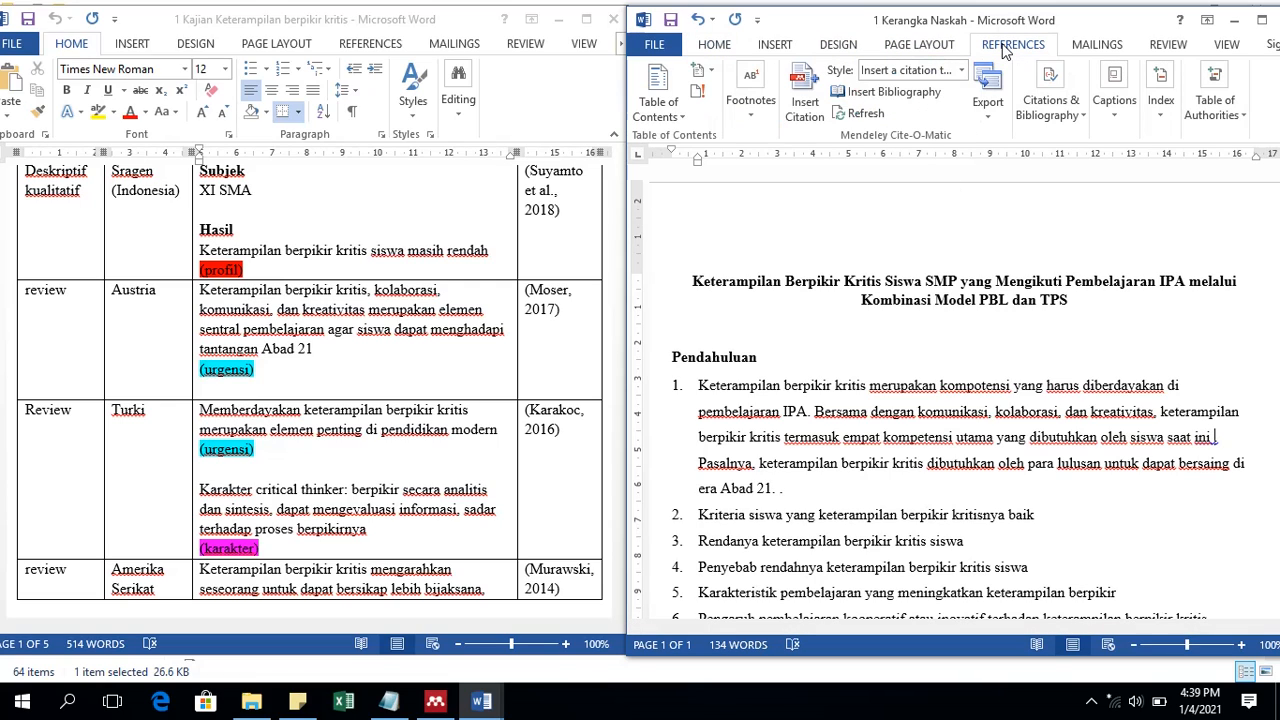
click(805, 105)
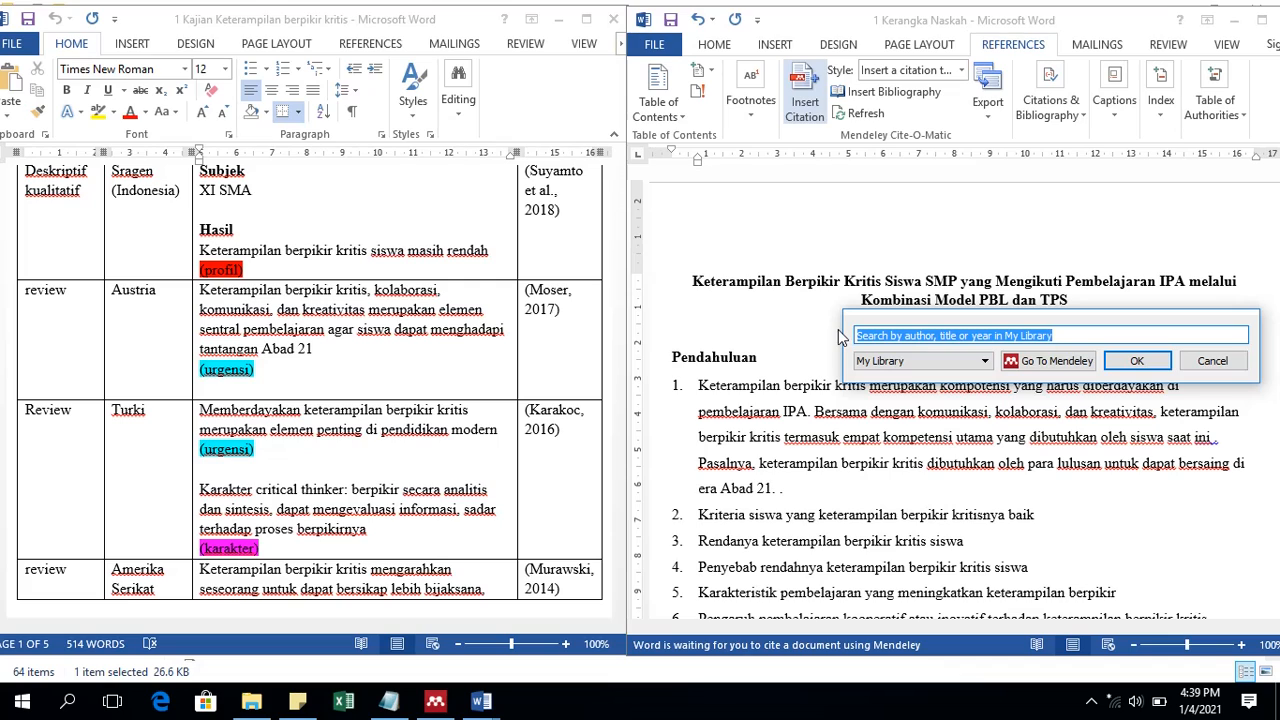
text(mose)
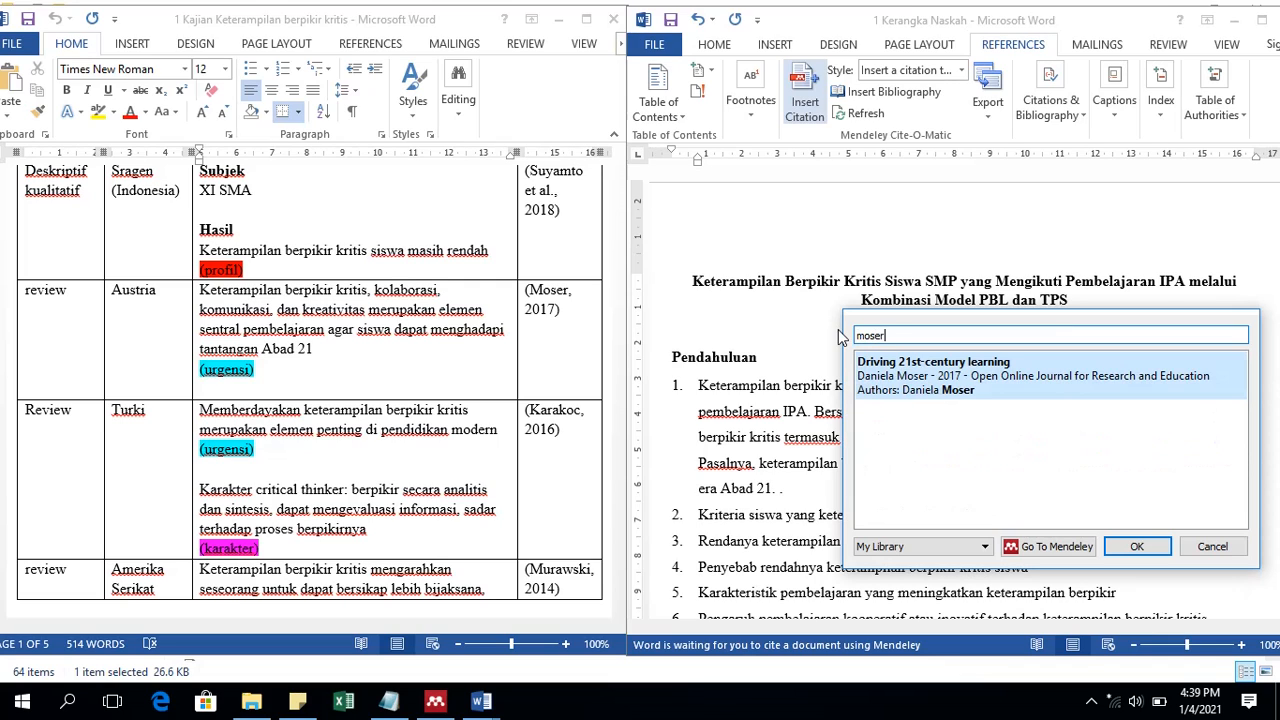
text(r)
click(944, 390)
click(1138, 360)
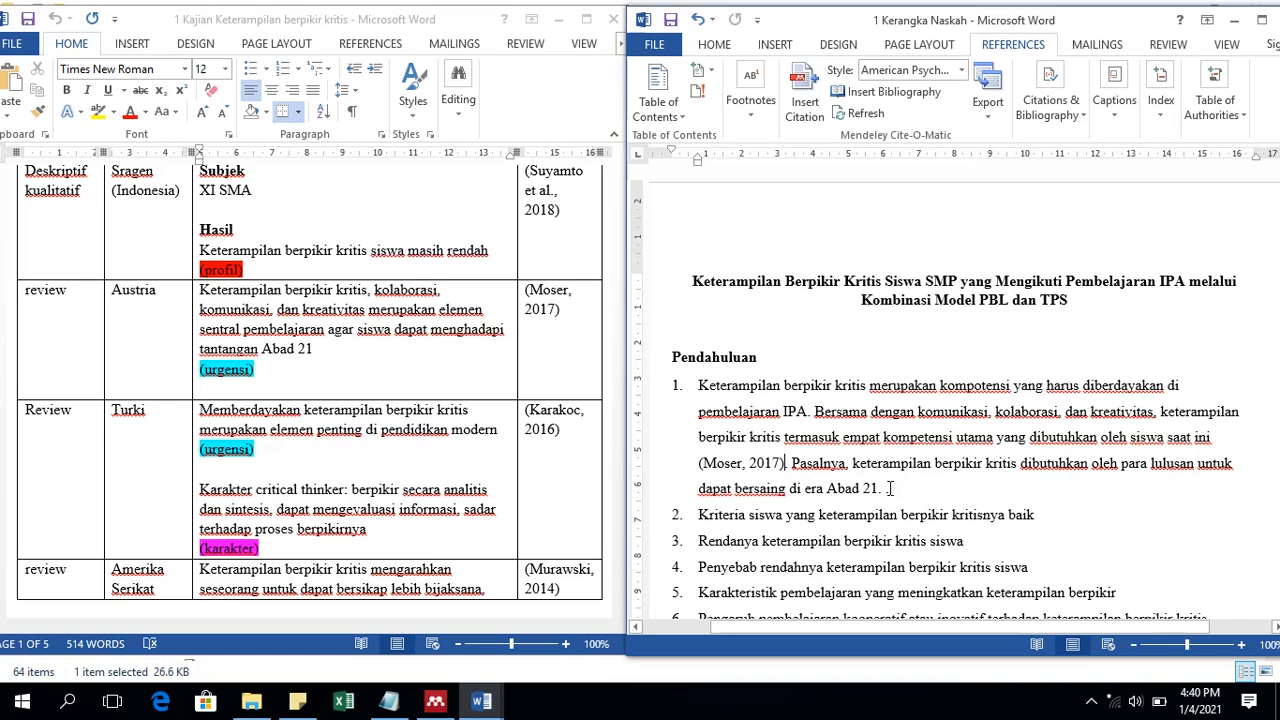
Step: Insert "dunia kerja di" before "era Abad 21" in the "Pasalnya," sentence of point 1
click(795, 488)
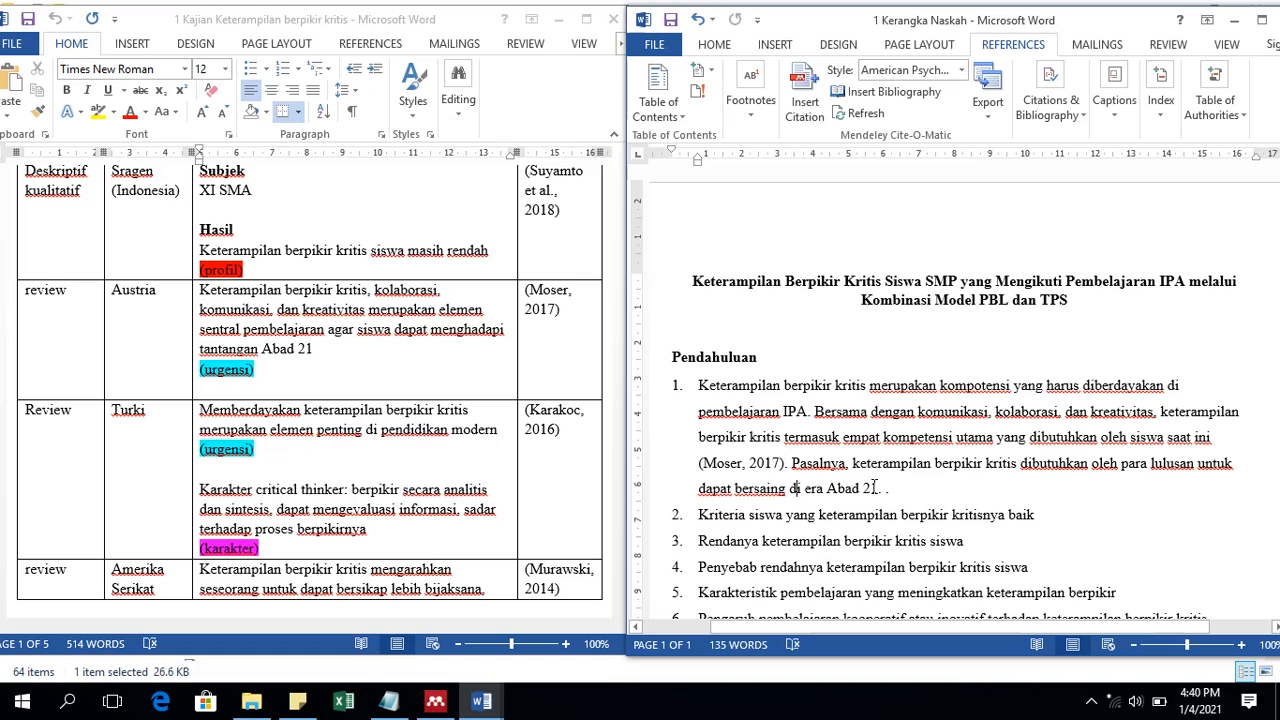
text(dunia kerja )
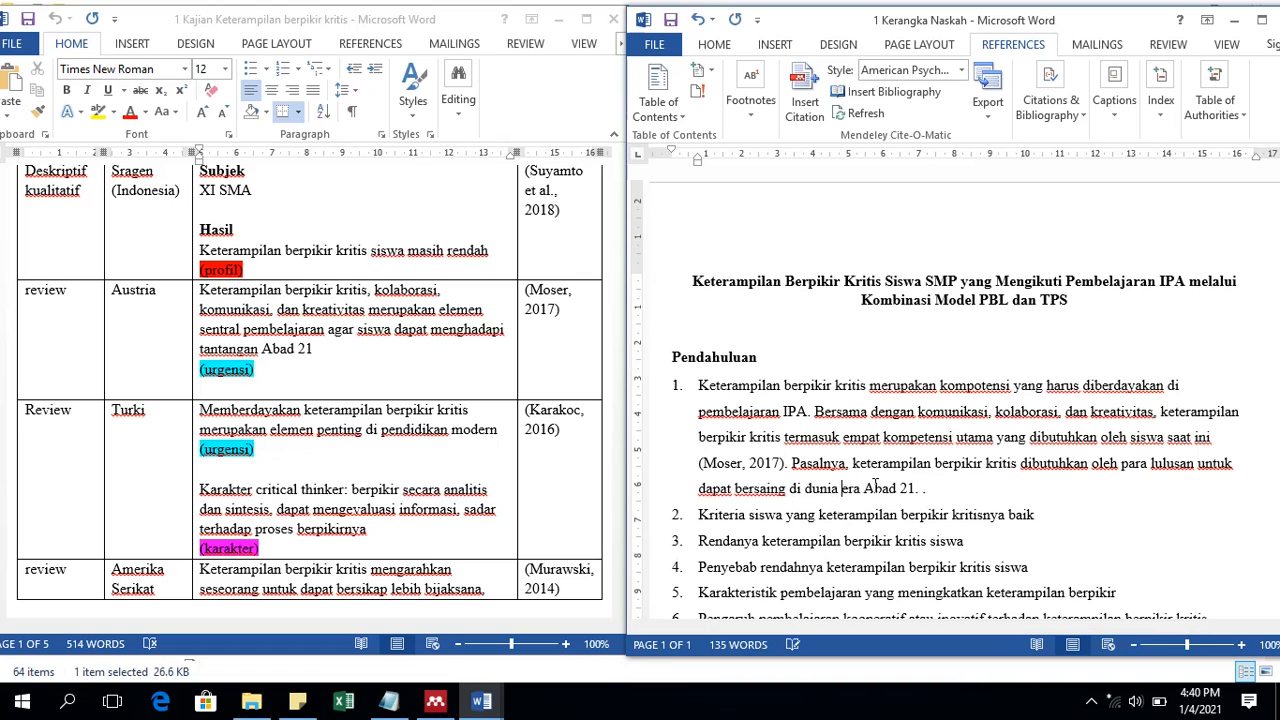
text(di)
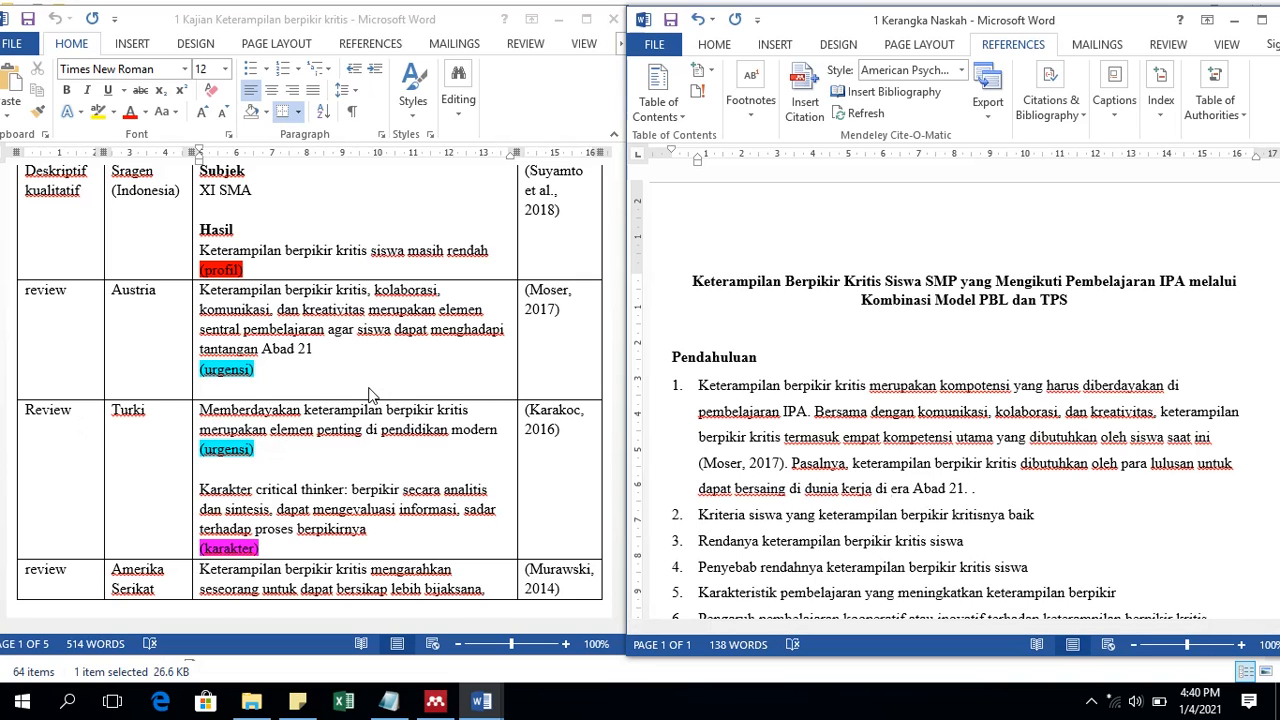
Step: Insert a Mendeley citation of the 2011 article "Critical thingking: A literature review" after "era Abad 21" and remove the stray period at the end
scroll(372, 400, down, 3)
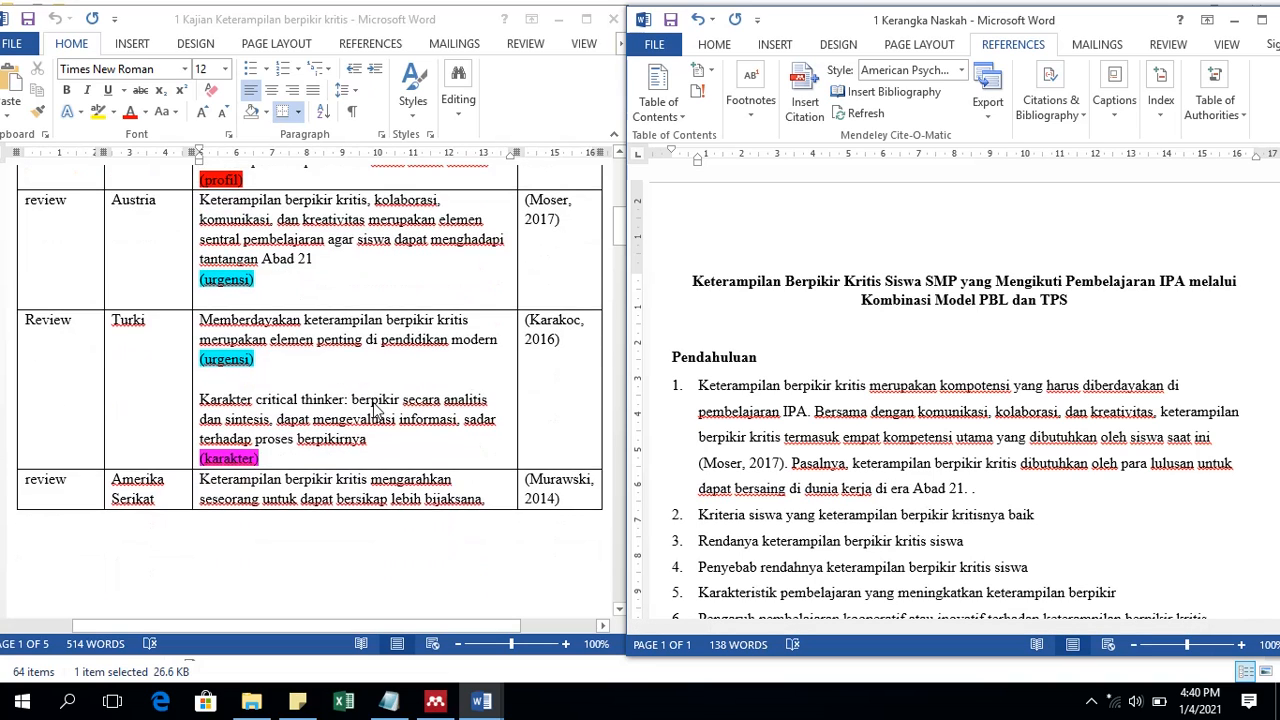
scroll(374, 406, down, 6)
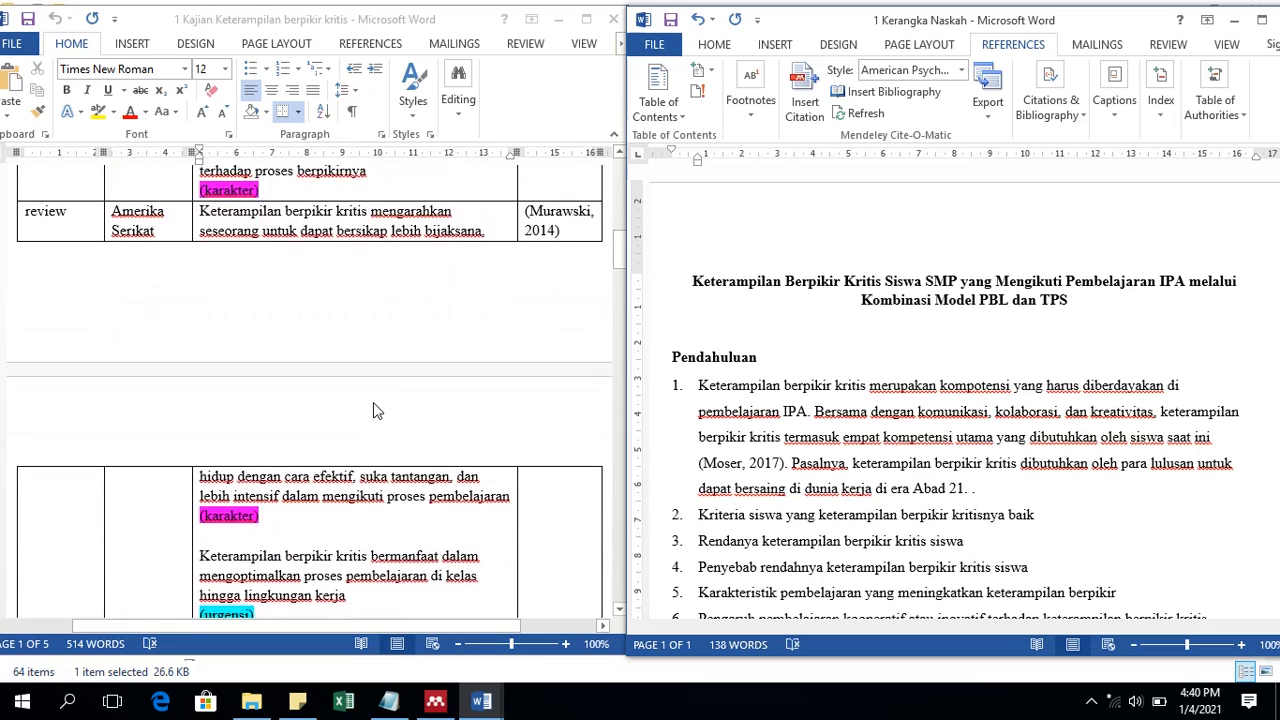
scroll(373, 402, down, 5)
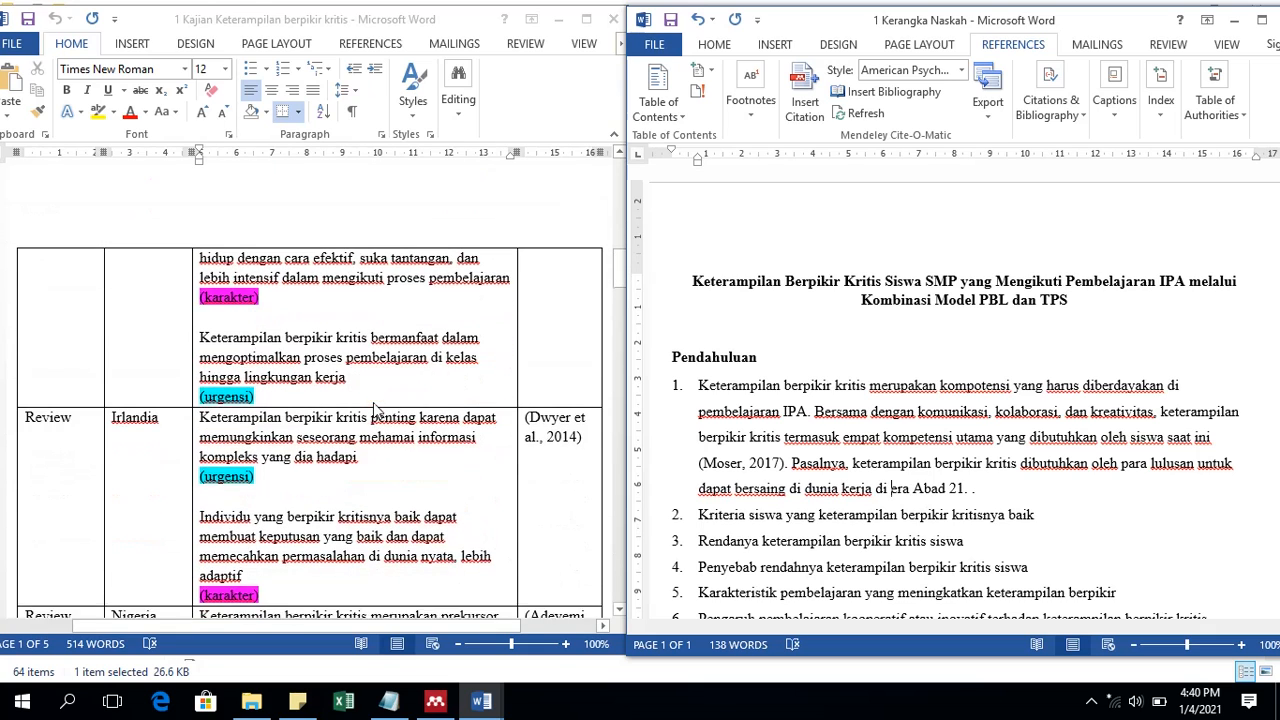
scroll(374, 412, down, 3)
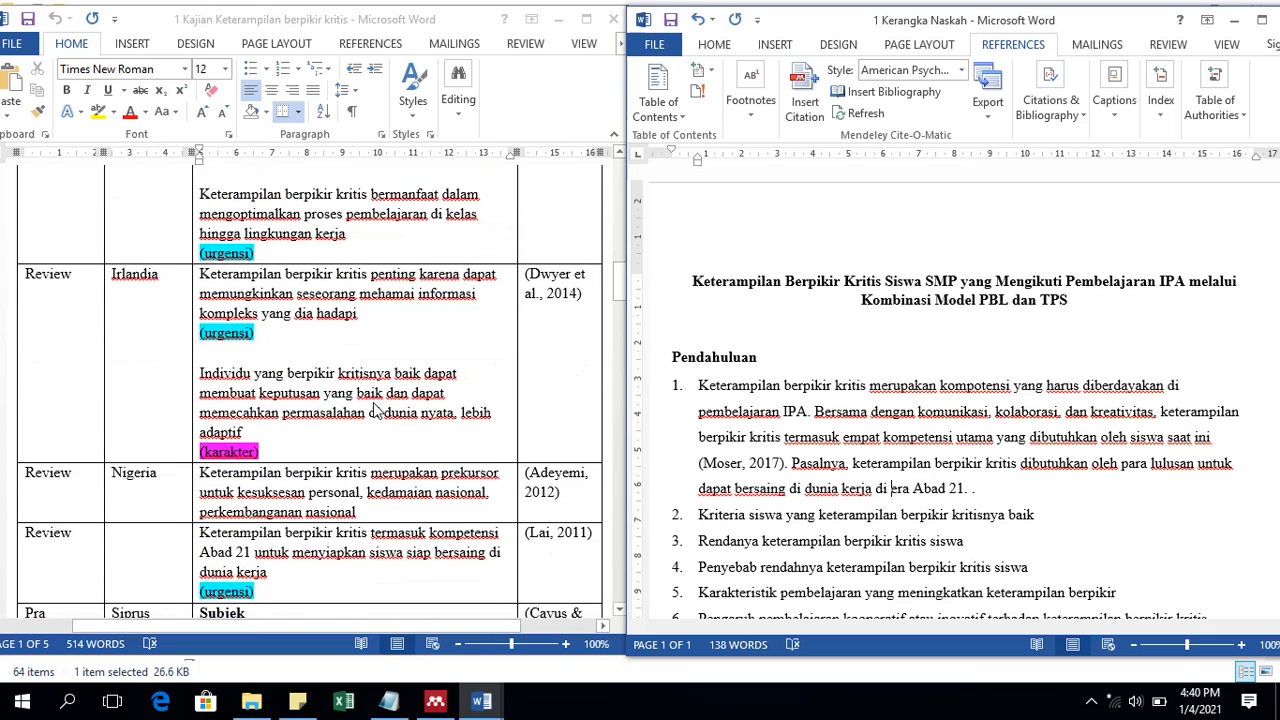
scroll(375, 410, down, 4)
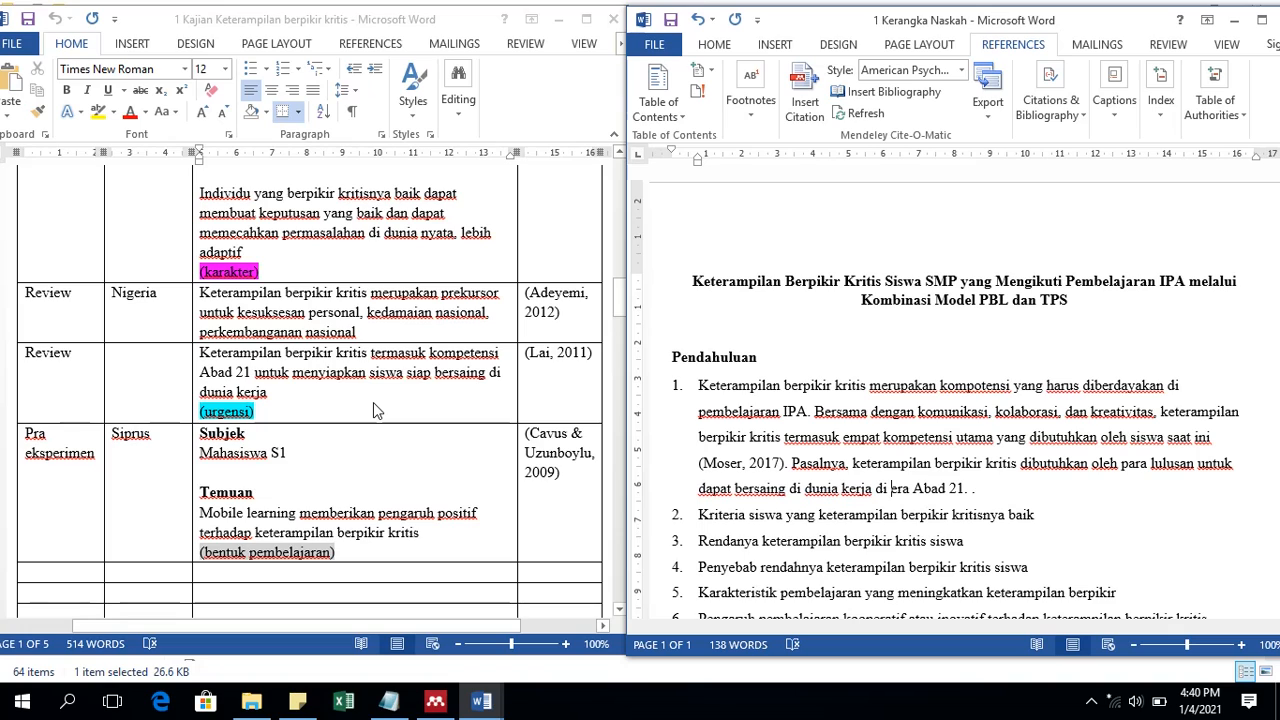
scroll(375, 410, down, 1)
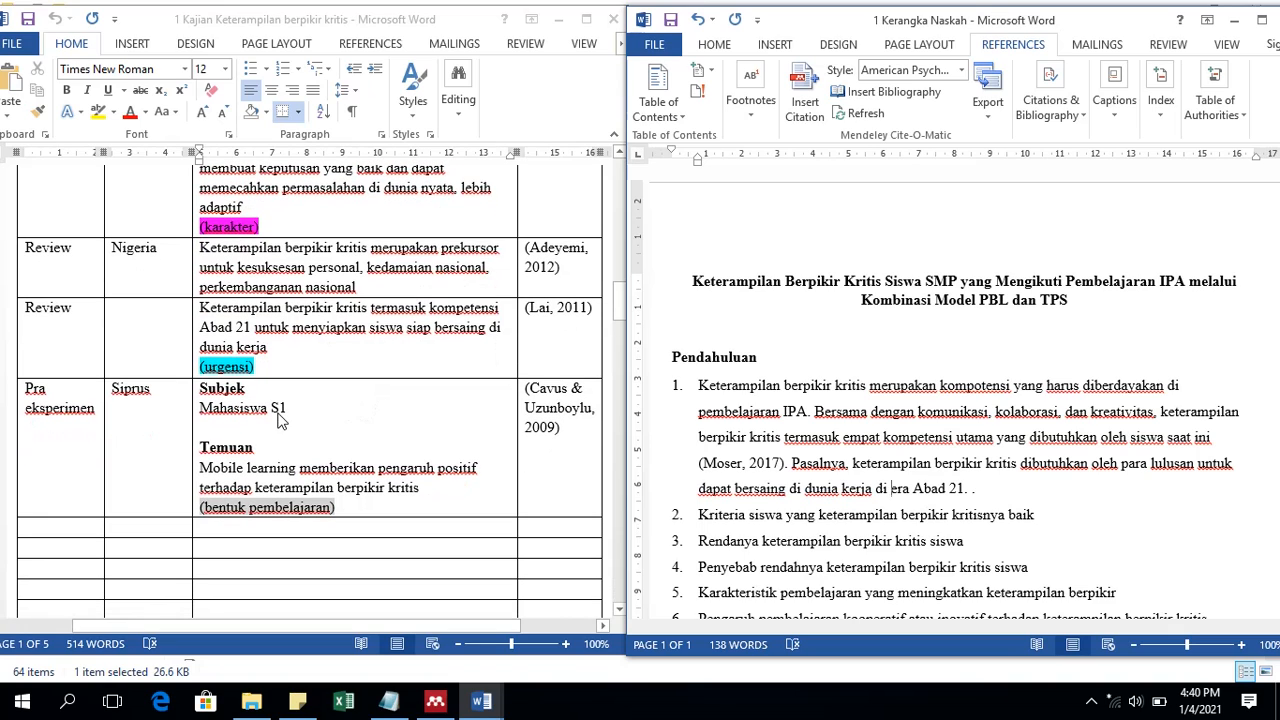
click(352, 355)
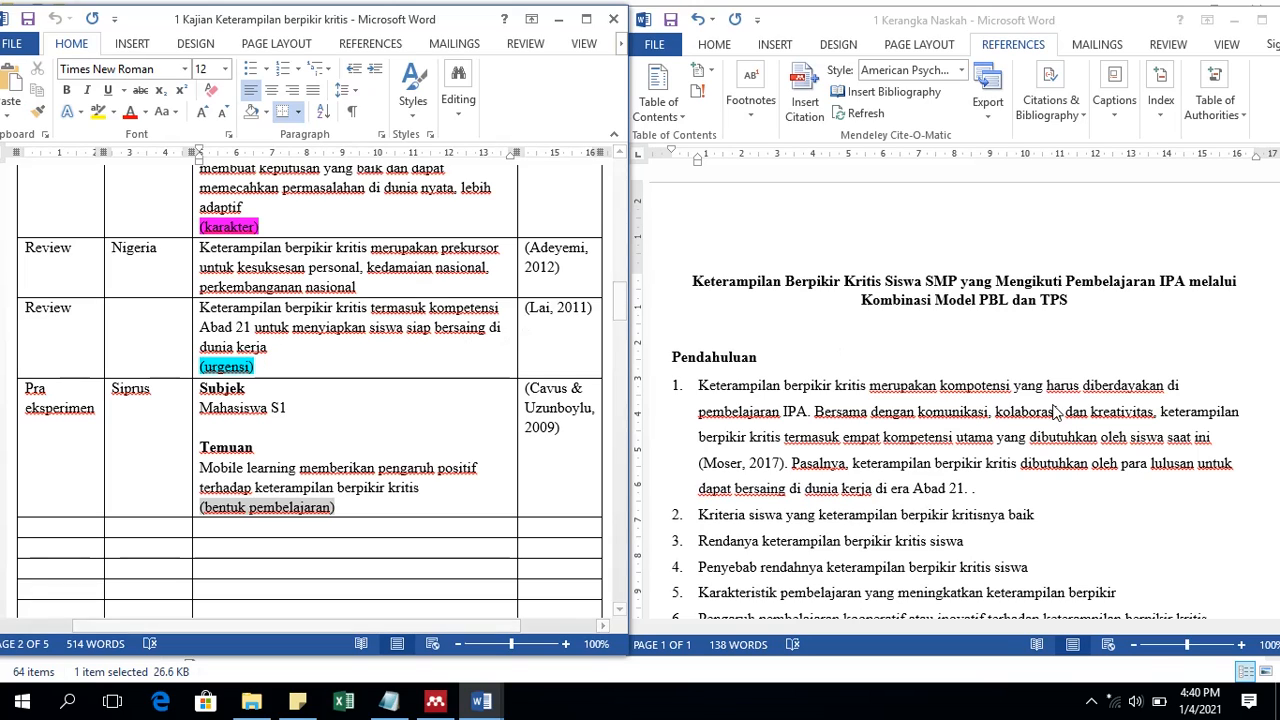
click(1015, 478)
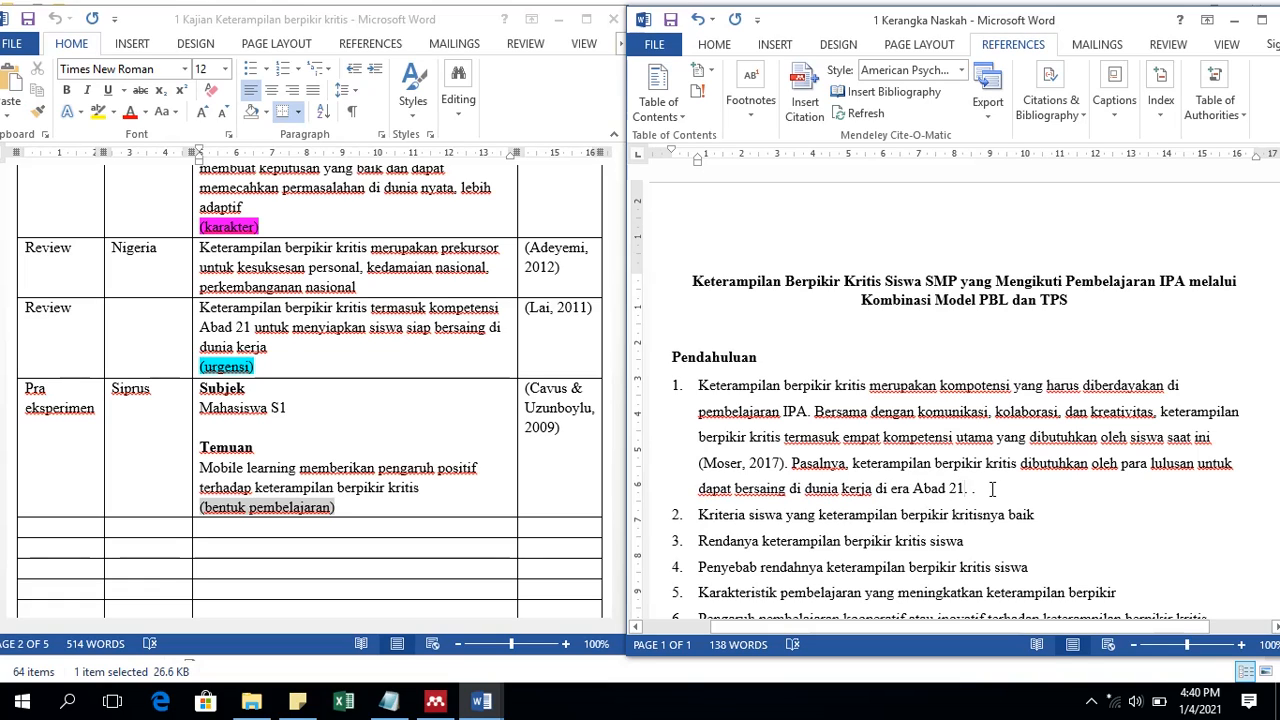
key(BackSpace)
click(790, 114)
text(lai)
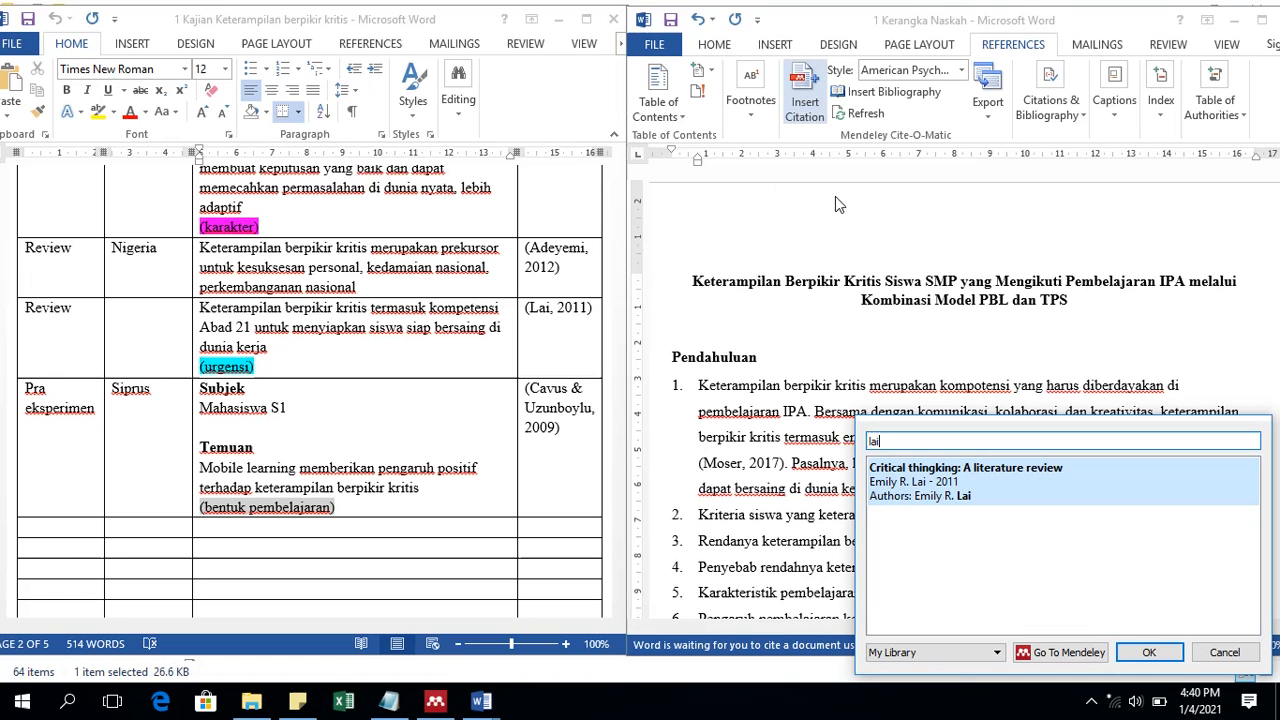
click(962, 480)
click(1149, 467)
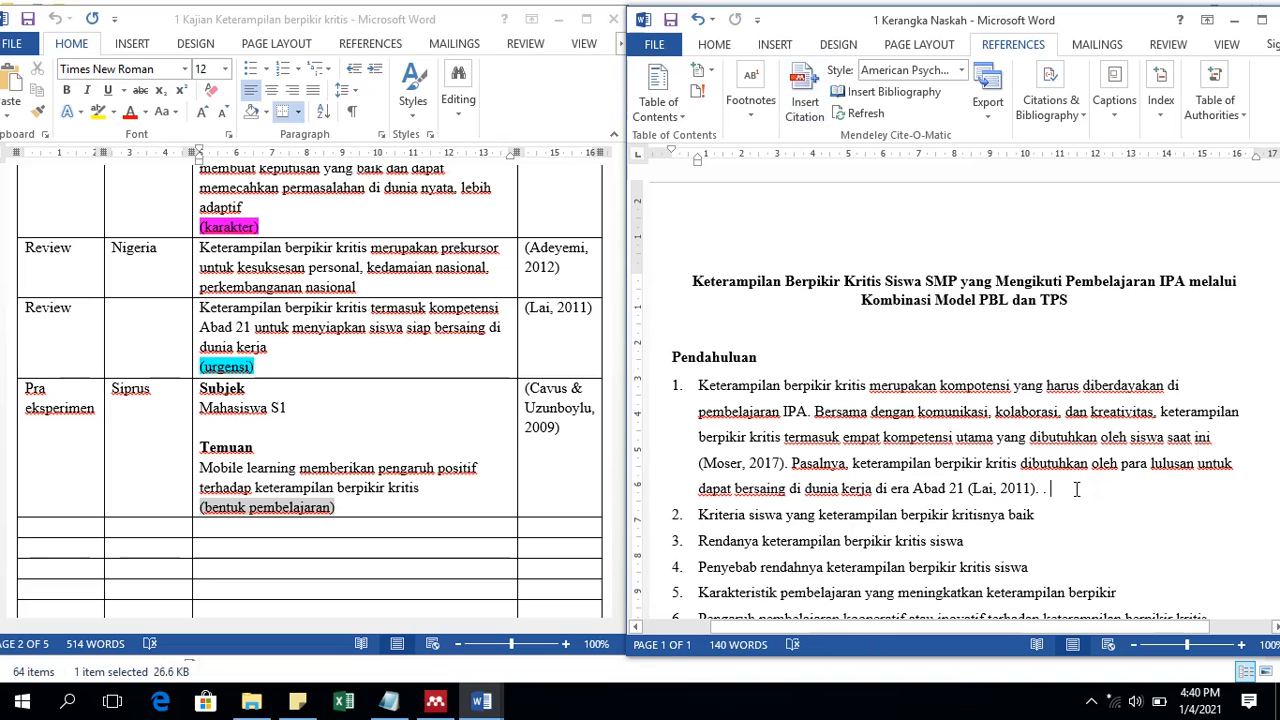
key(BackSpace)
text(Tak hanya it)
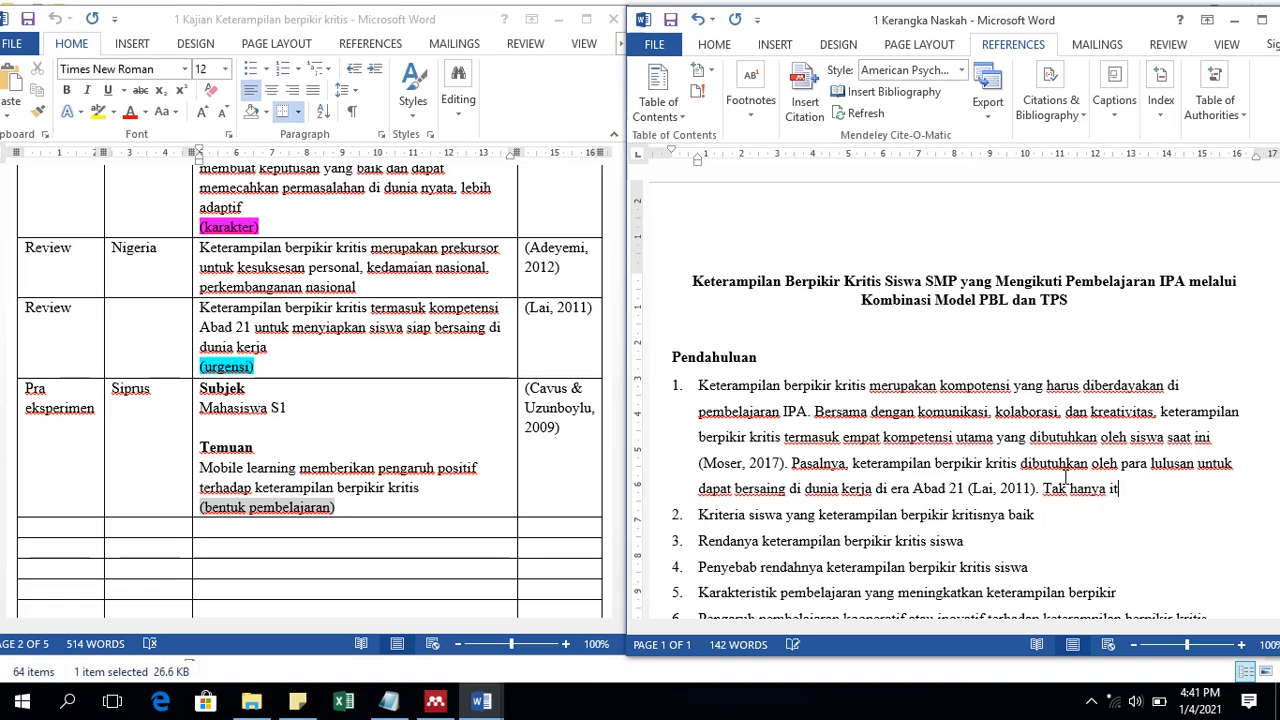
key(BackSpace)
key(BackSpace)
key(BackSpace)
key(BackSpace)
key(BackSpace)
key(BackSpace)
key(BackSpace)
key(BackSpace)
key(BackSpace)
key(BackSpace)
key(BackSpace)
key(BackSpace)
key(BackSpace)
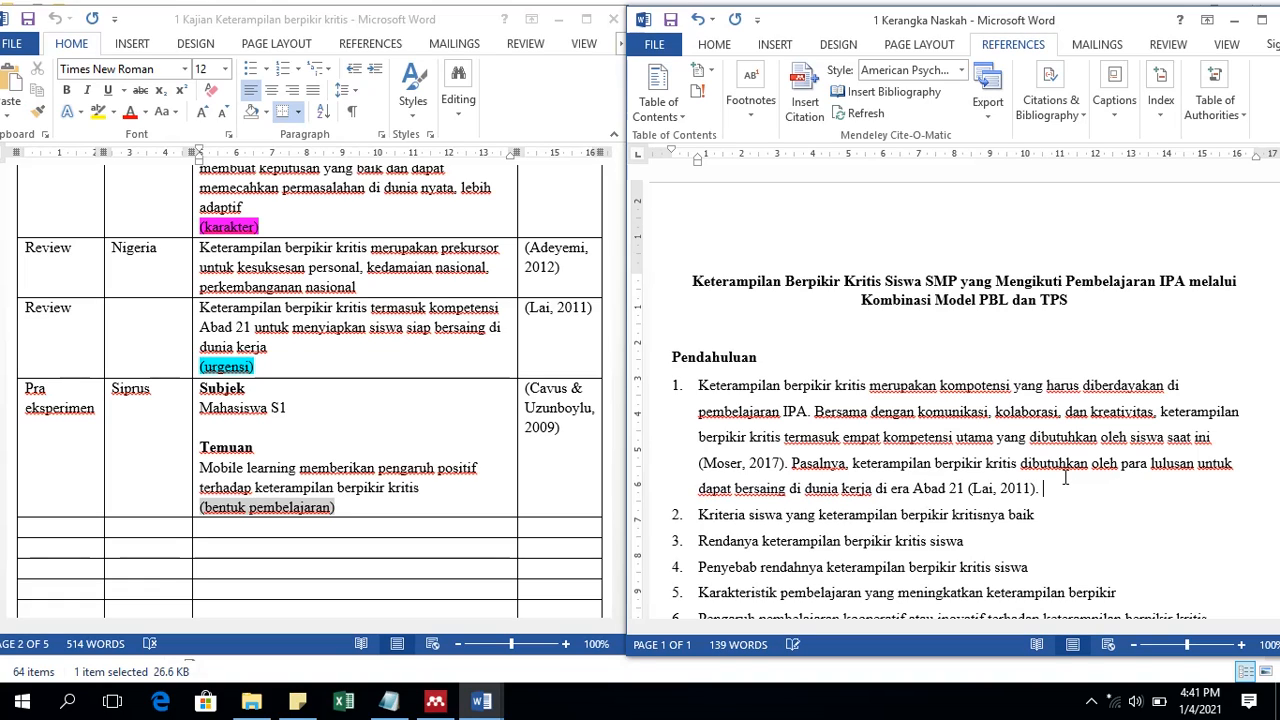
Step: Start a new sentence at the end of point 1 with "Tak hanya sampai situ, keterampilan berpikir ini"
text(Tak hanya)
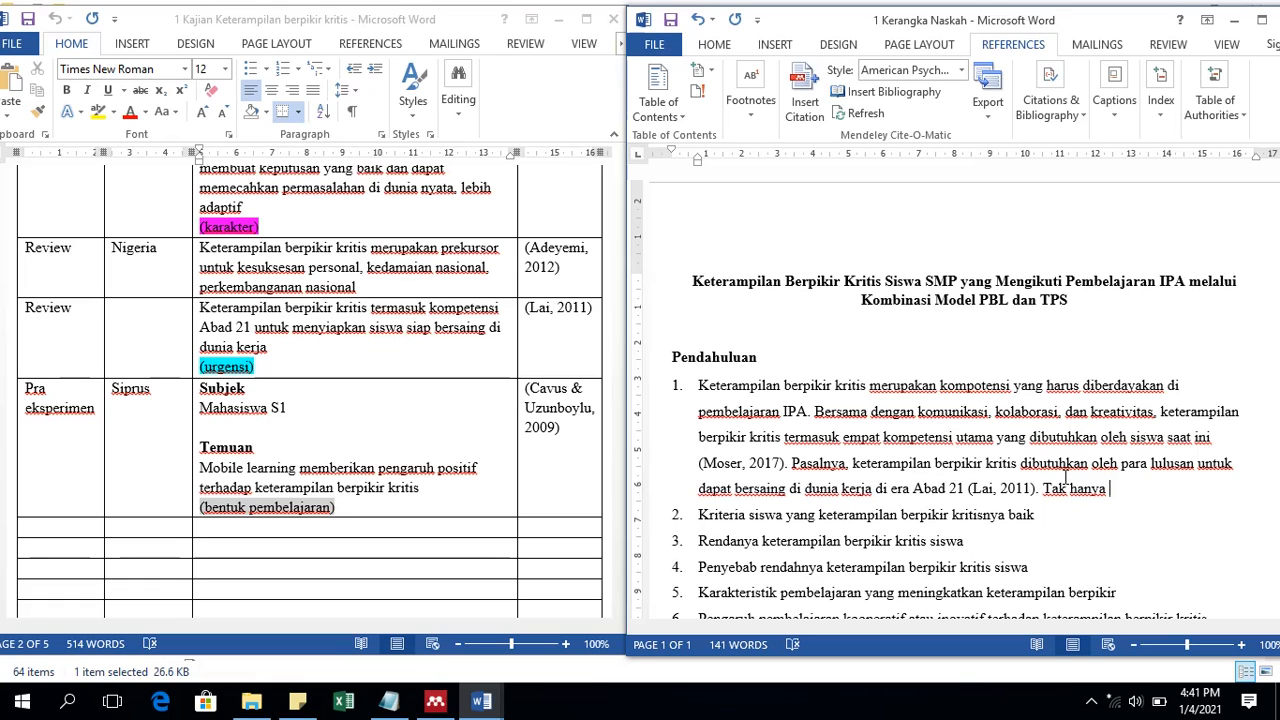
text(sampai situ, keteramp)
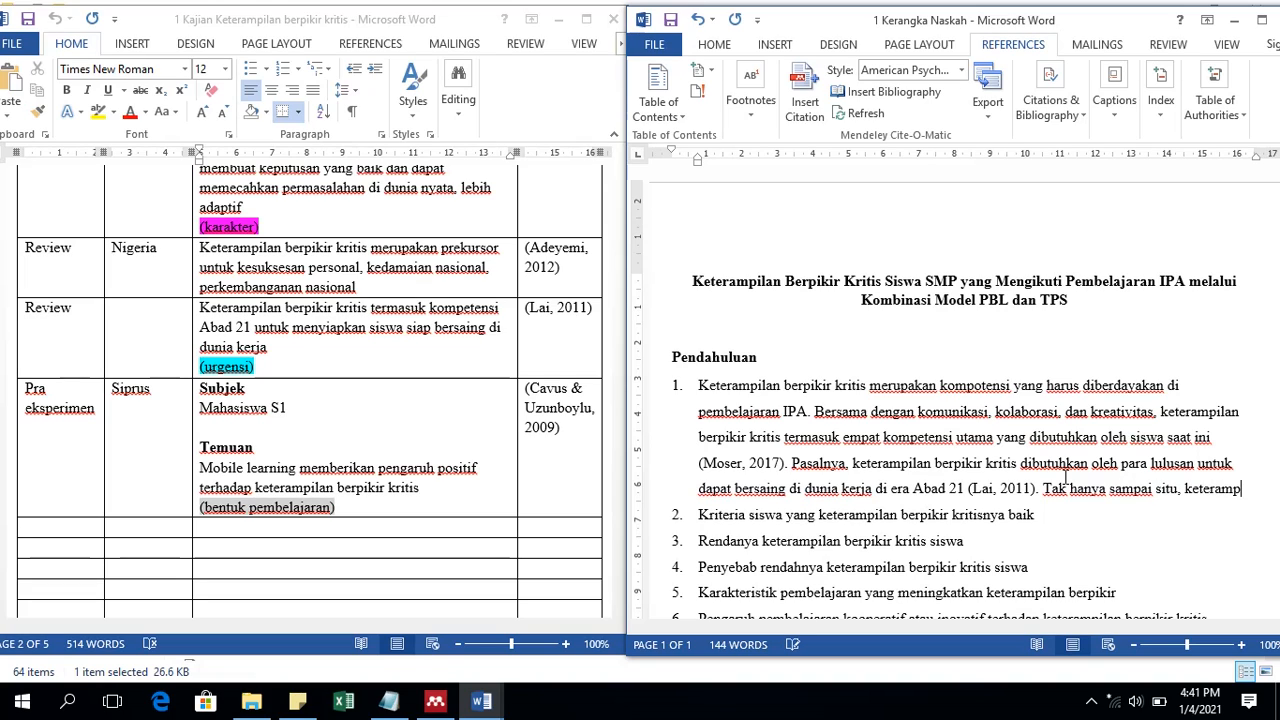
text(ialn berpi)
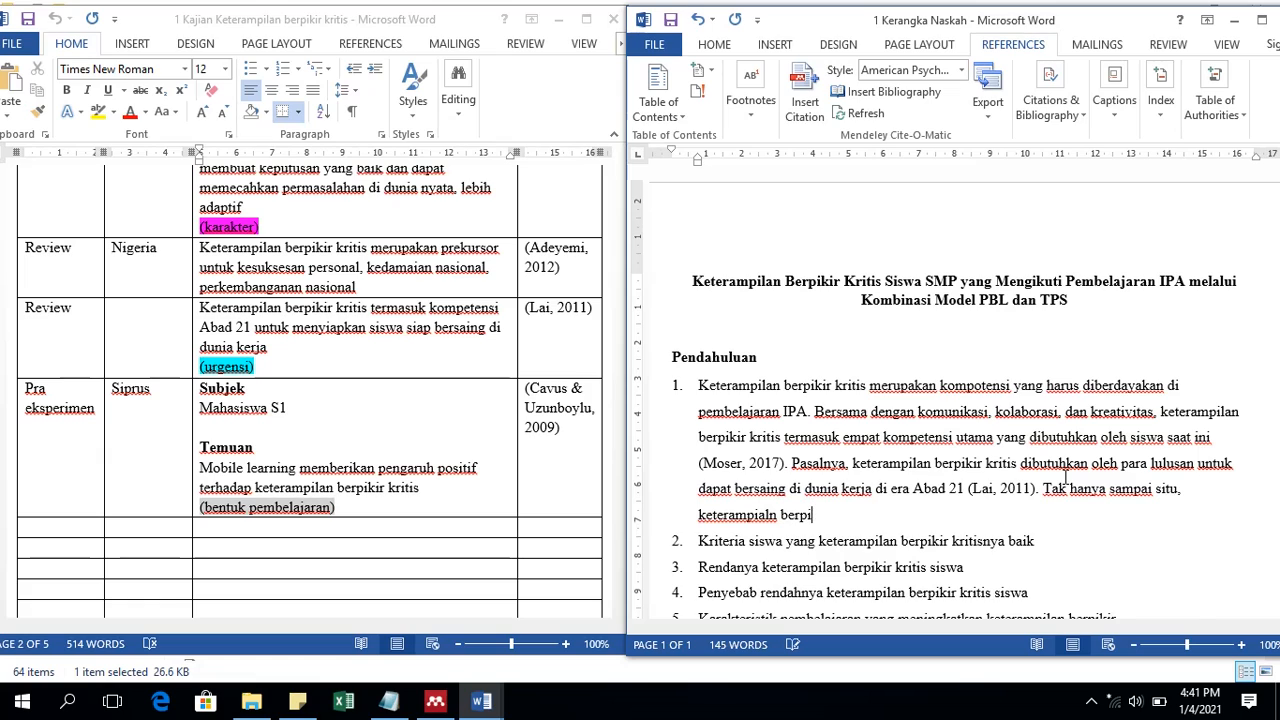
key(BackSpace)
key(BackSpace)
key(BackSpace)
key(BackSpace)
key(BackSpace)
key(BackSpace)
key(BackSpace)
key(BackSpace)
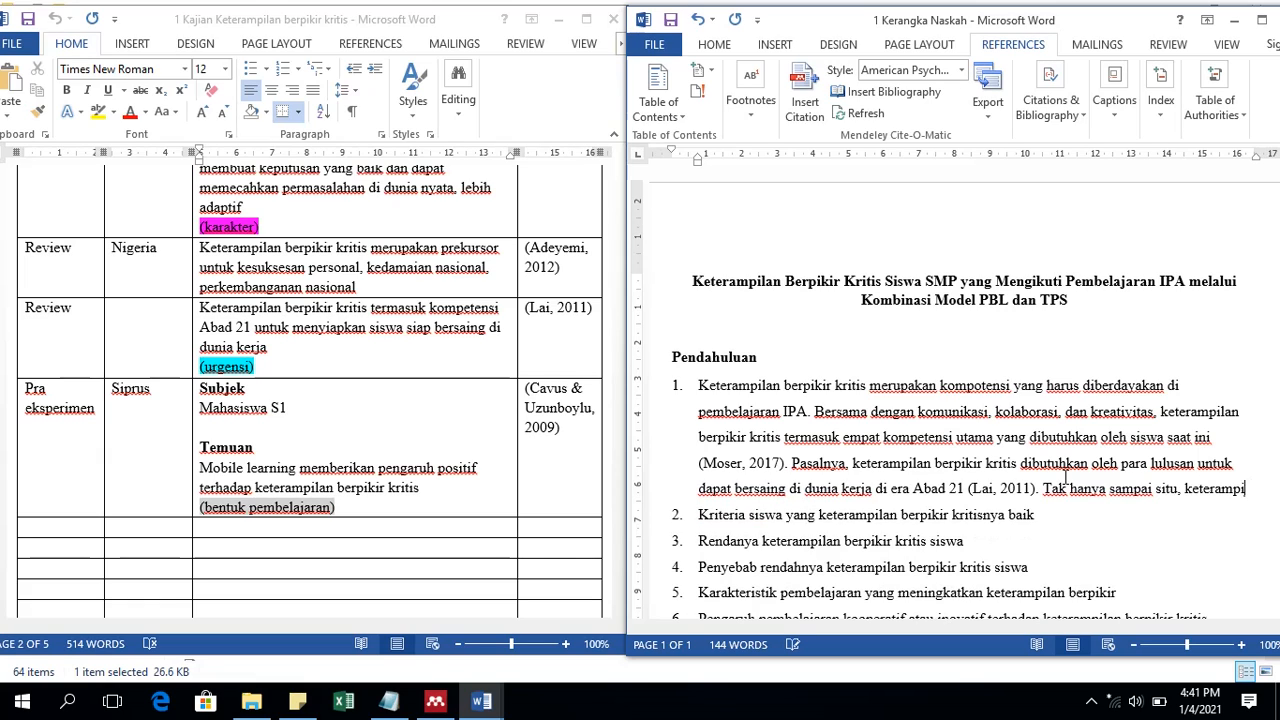
text(lan berpikir ini )
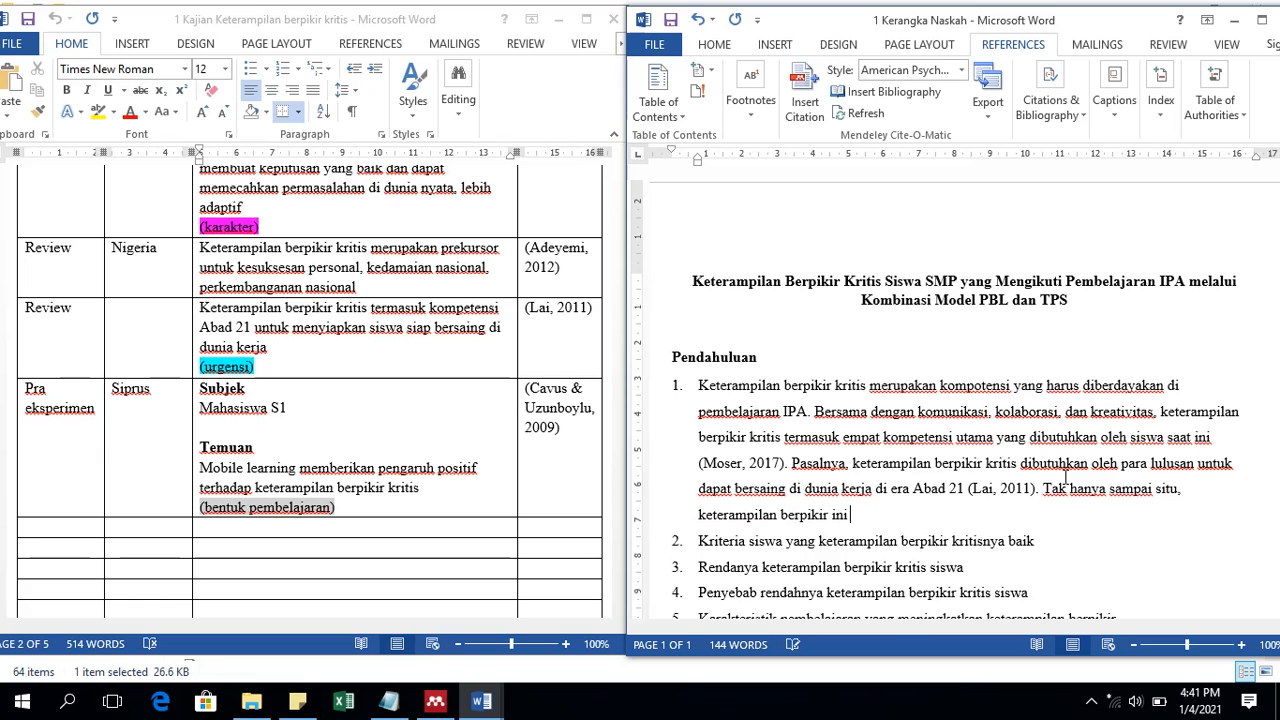
text(juga )
text(dapat)
Step: Continue the "Tak hanya sampai situ," sentence with "juga merupakan kompetensi yang harus dimiliki masyarakat"
key(BackSpace)
key(BackSpace)
key(BackSpace)
key(BackSpace)
key(BackSpace)
key(BackSpace)
text(merupakan)
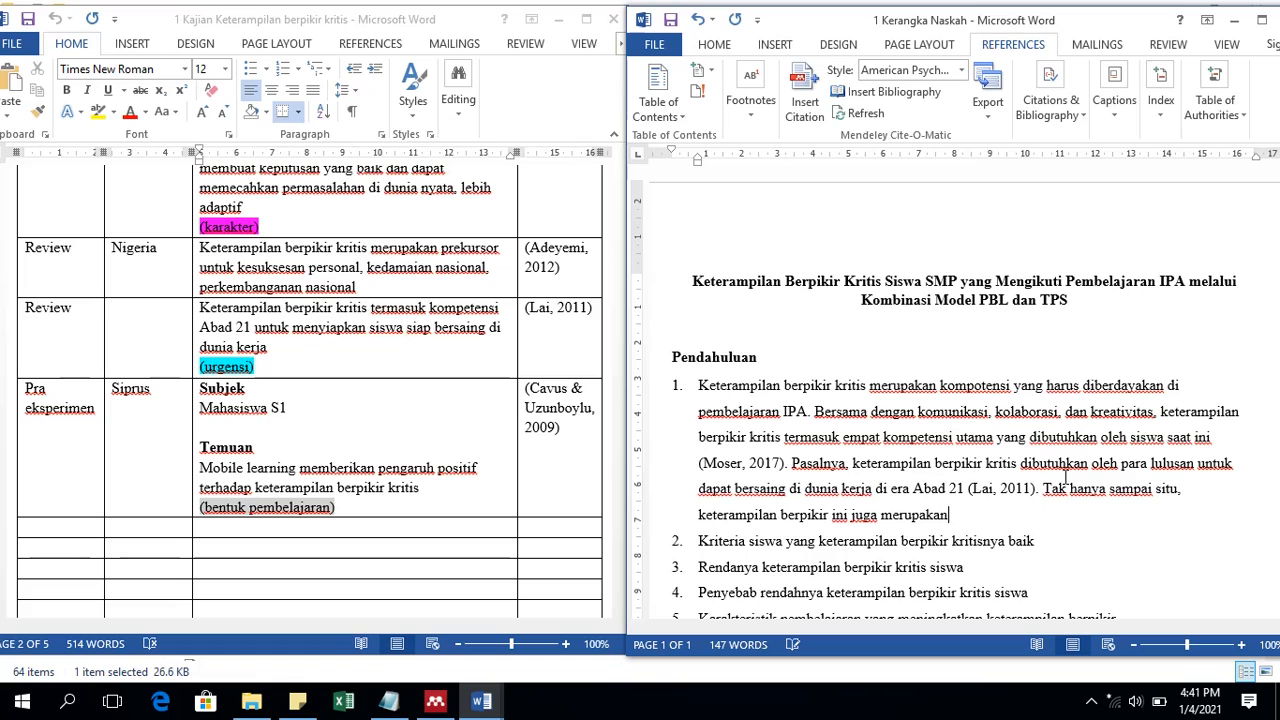
text( kompetensi)
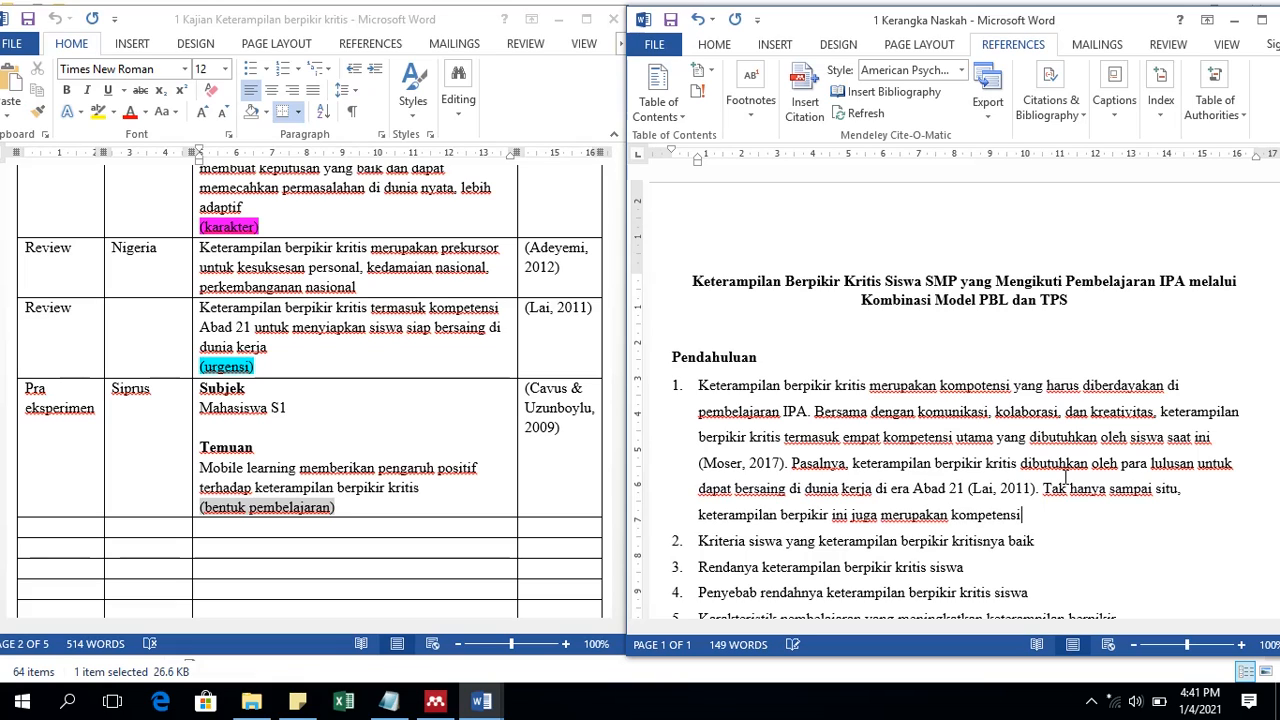
text( yang harus dimiliki masyaa)
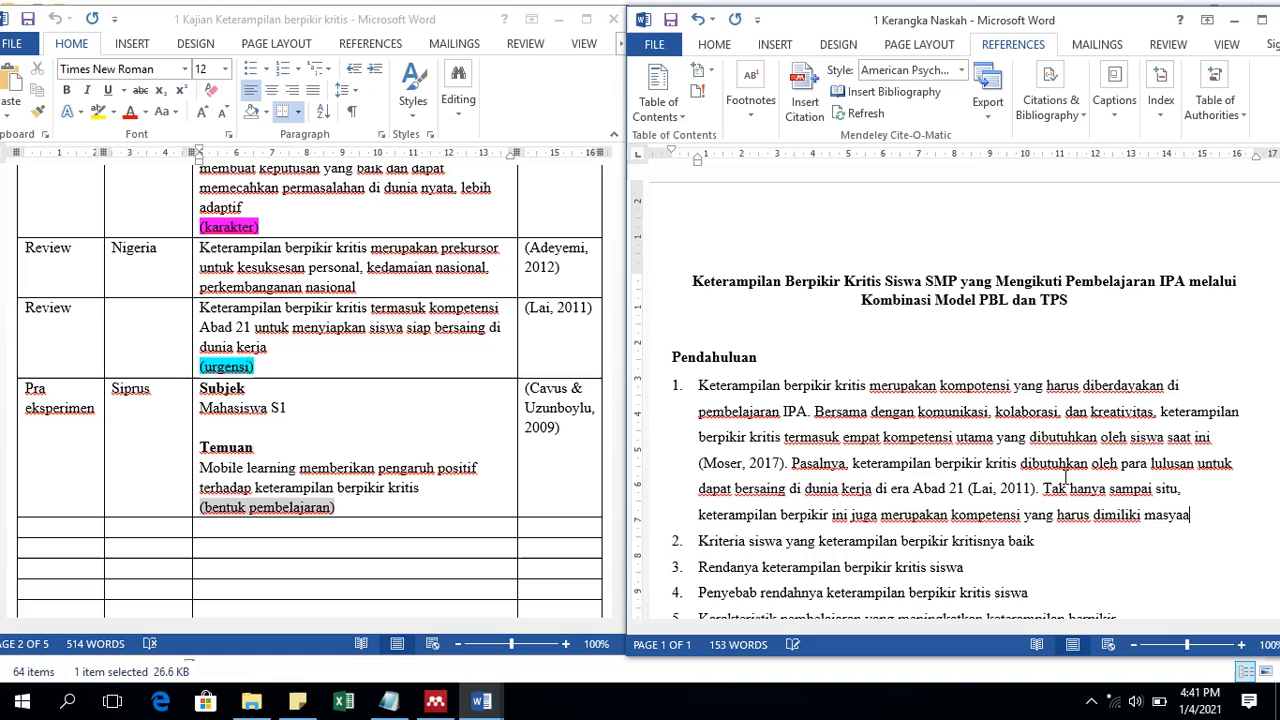
key(BackSpace)
text(rak)
text(at agar bag)
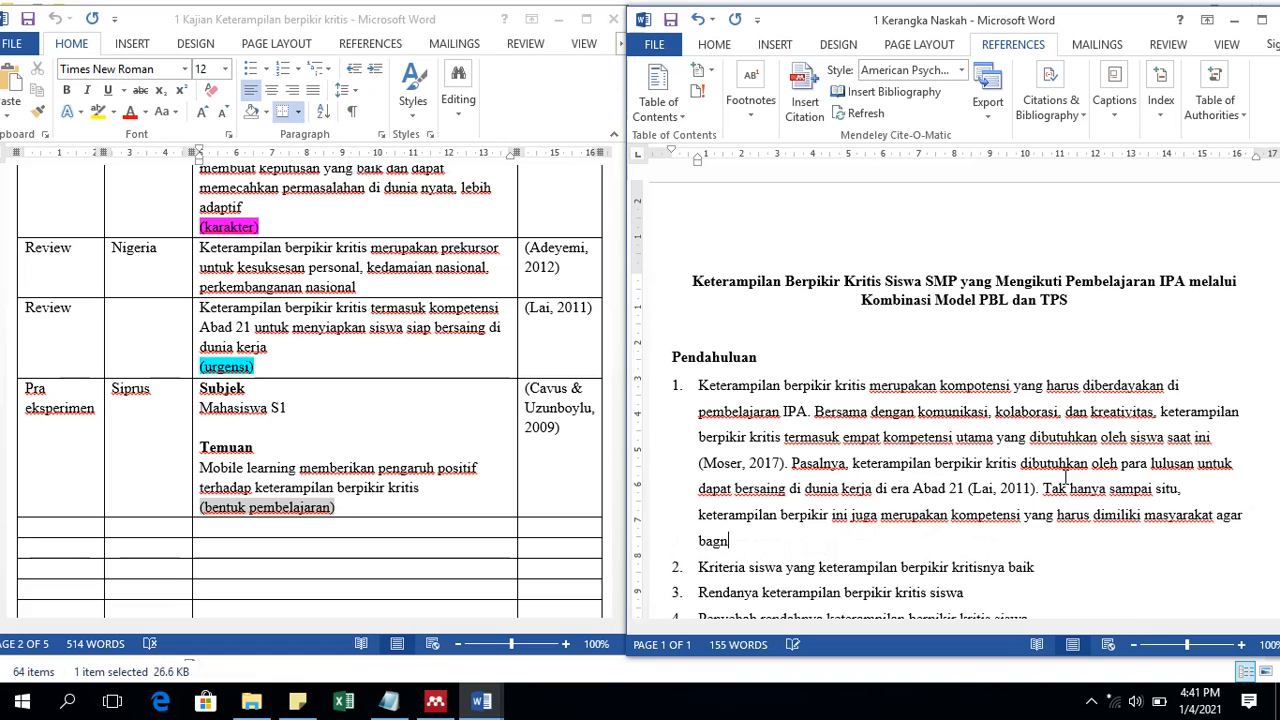
text(ngsa dapat k)
text(erkemabgn)
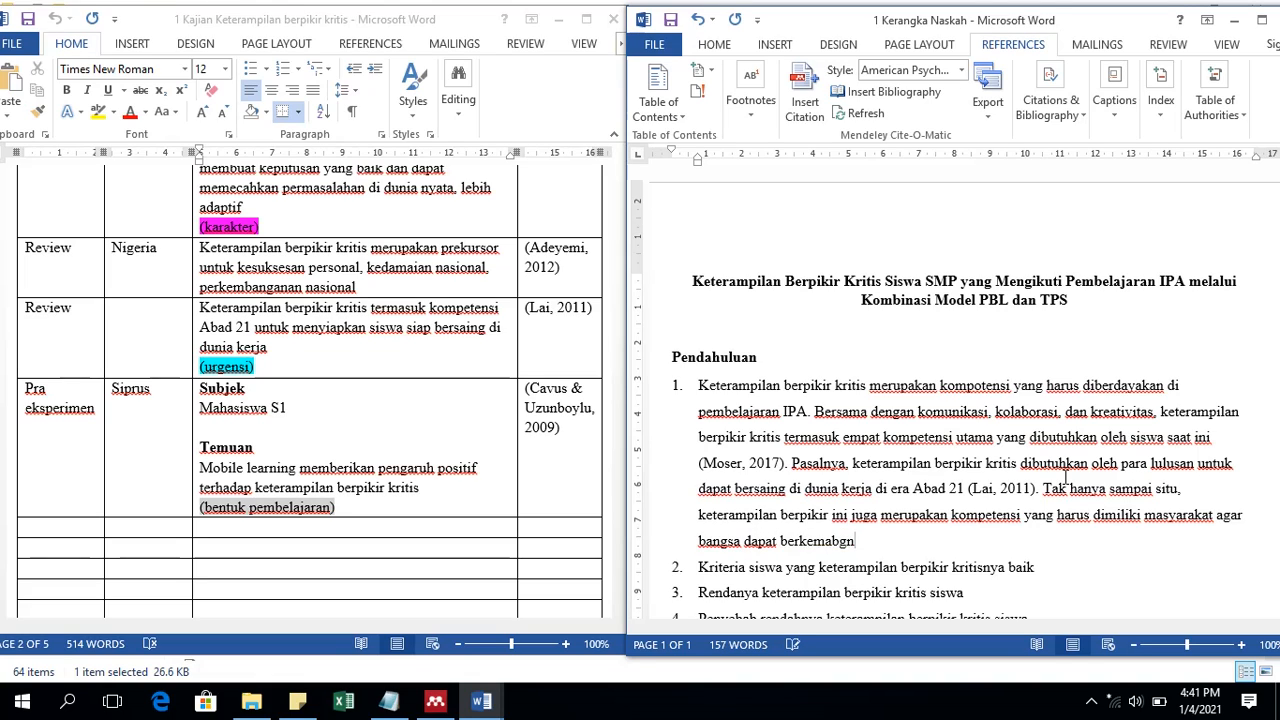
Step: Complete the wording of the last sentence in point 1 with "agar bangsa dapat berkembang dengan optimal"
key(BackSpace)
key(BackSpace)
key(BackSpace)
key(BackSpace)
text(bang dengan optimal)
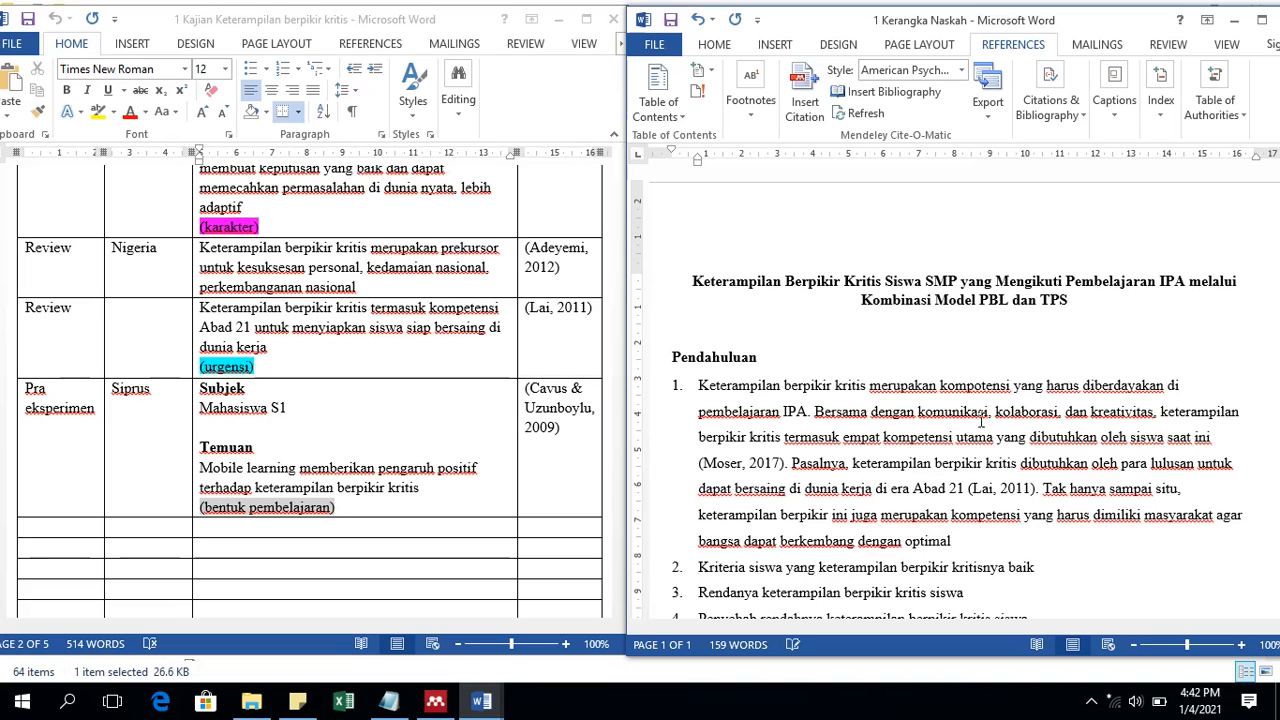
Step: Copy the highlighted "(urgensi)" label from the 2011 review row onto a new line under the Nigeria row's finding in the literature table
click(282, 367)
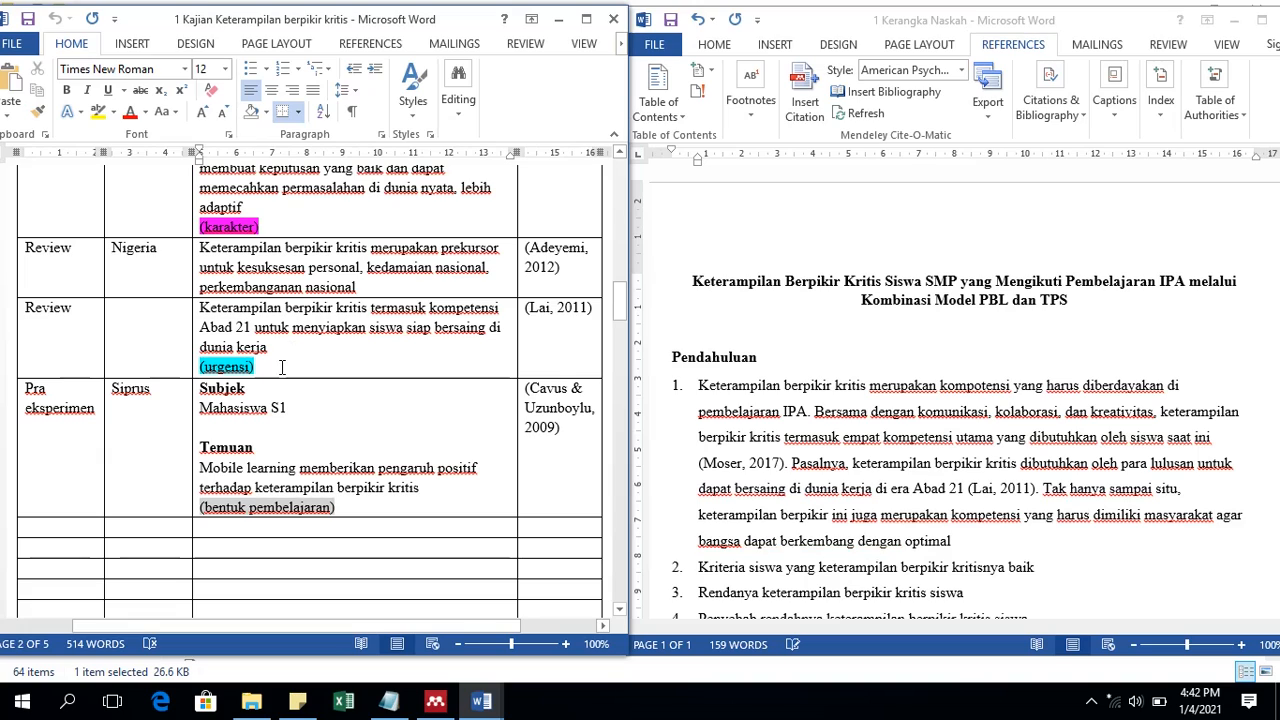
drag(282, 367, 206, 368)
key(ctrl+c)
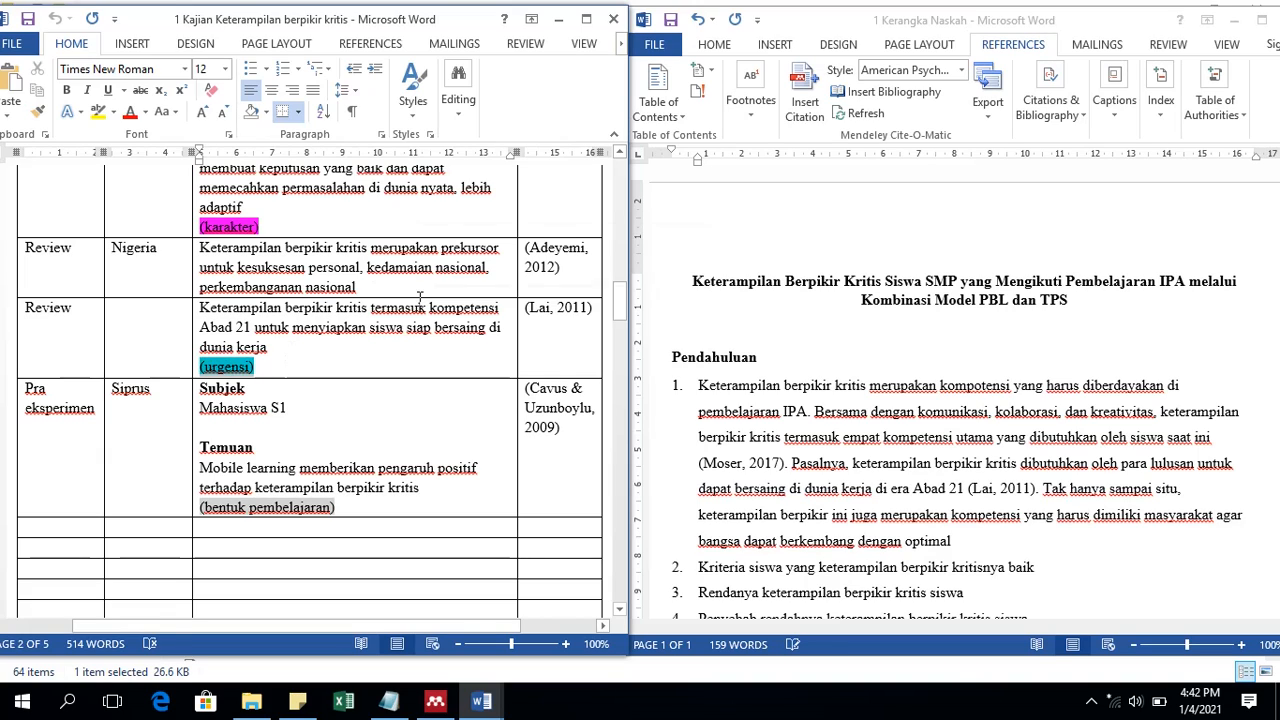
click(420, 291)
key(Return)
key(ctrl+v)
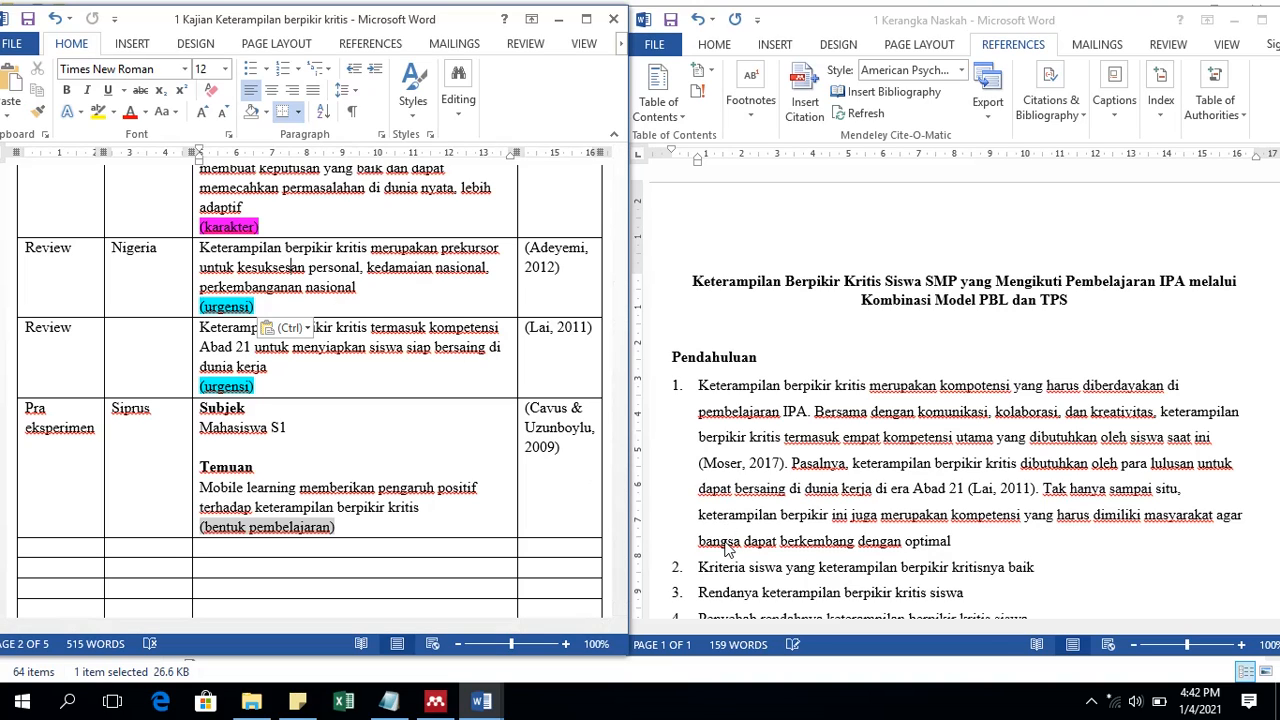
Step: Insert a Mendeley citation of the 2012 article "Developing critical thinking skills in students" after "optimal" in point 1, and end the sentence with a period
click(952, 550)
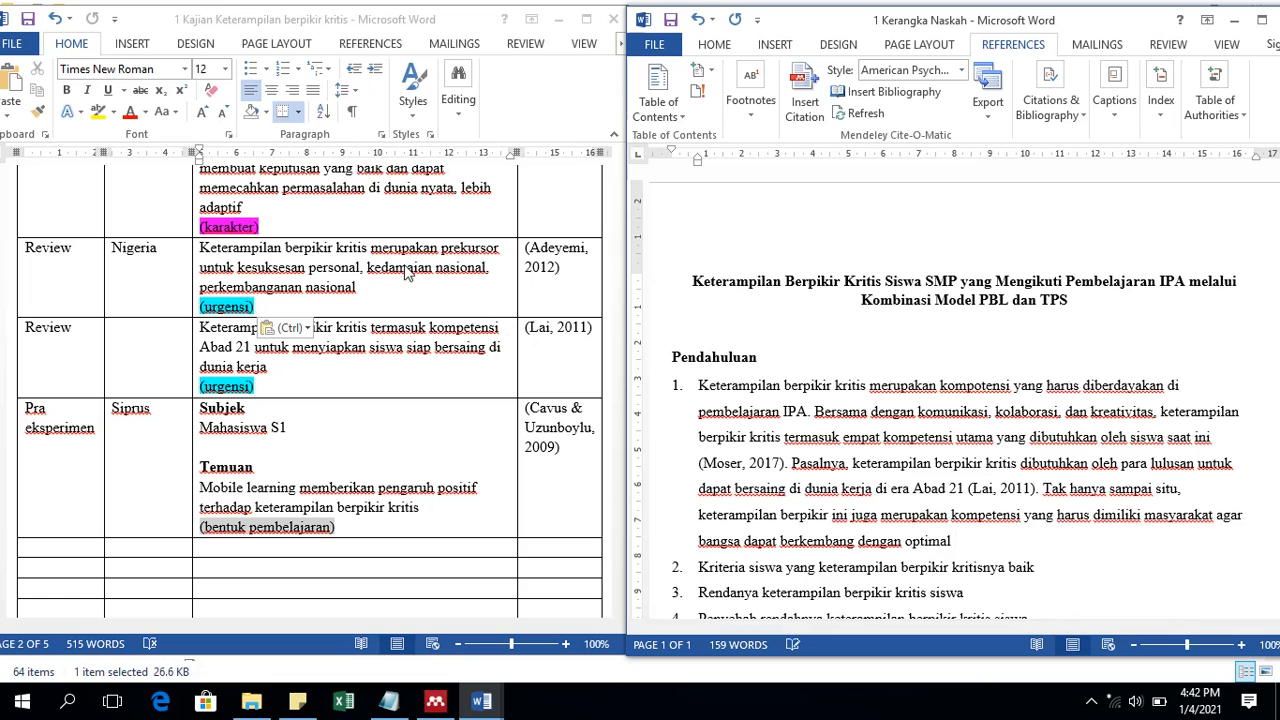
click(808, 95)
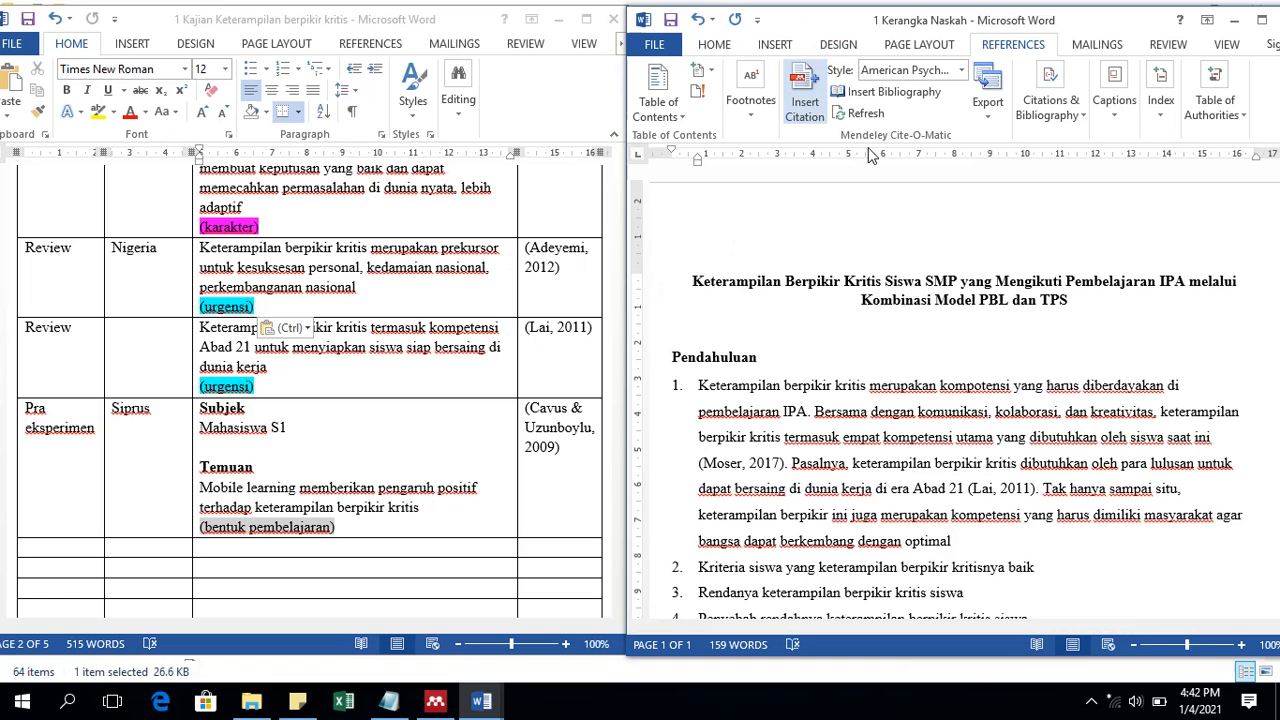
text(adeyam)
key(BackSpace)
key(BackSpace)
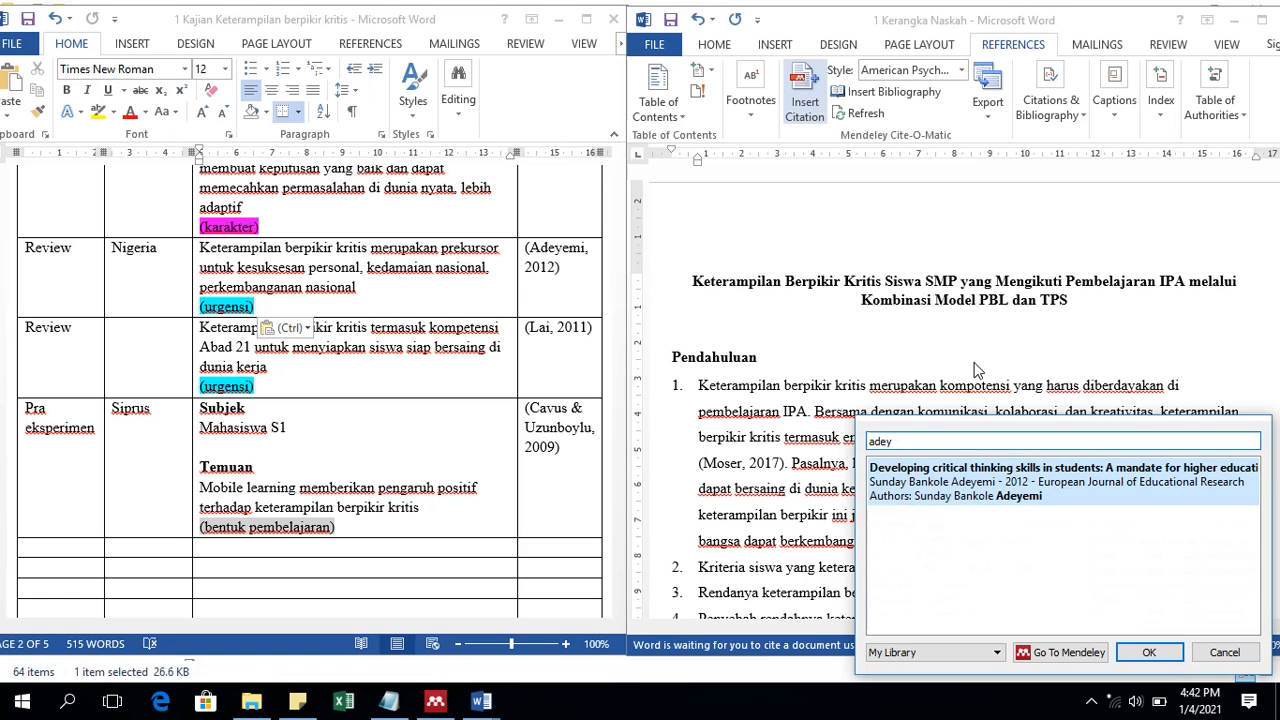
click(930, 470)
click(1146, 467)
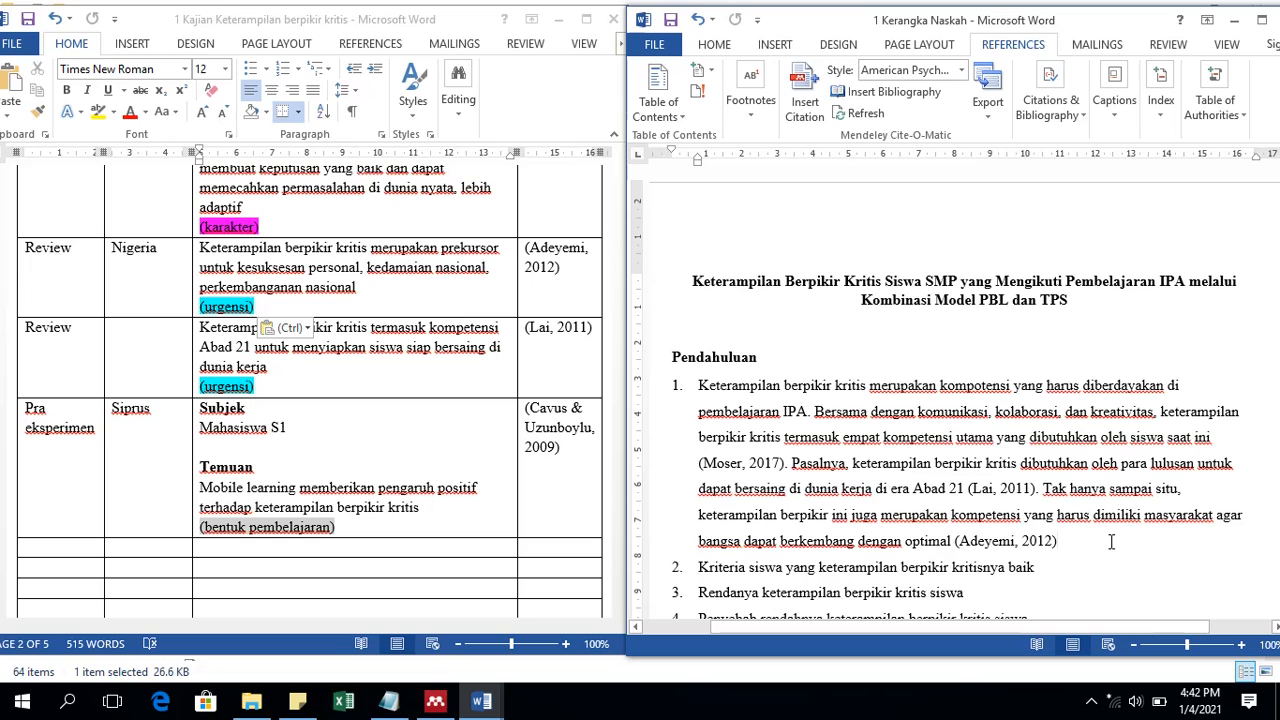
text(.)
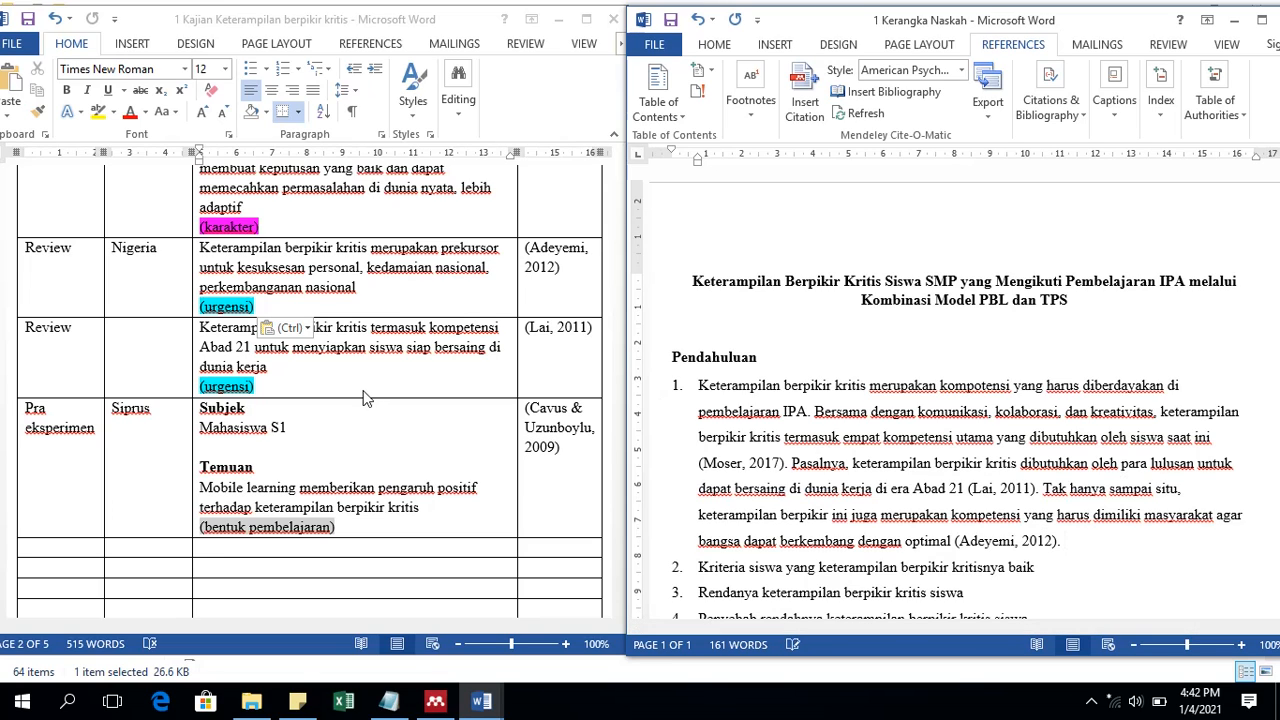
Step: Begin a new sentence at the end of point 1 with "Alasannya, dengan keterampilan berpikir kritis yang baik, setiap warga negara"
scroll(365, 398, up, 2)
scroll(365, 398, up, 1)
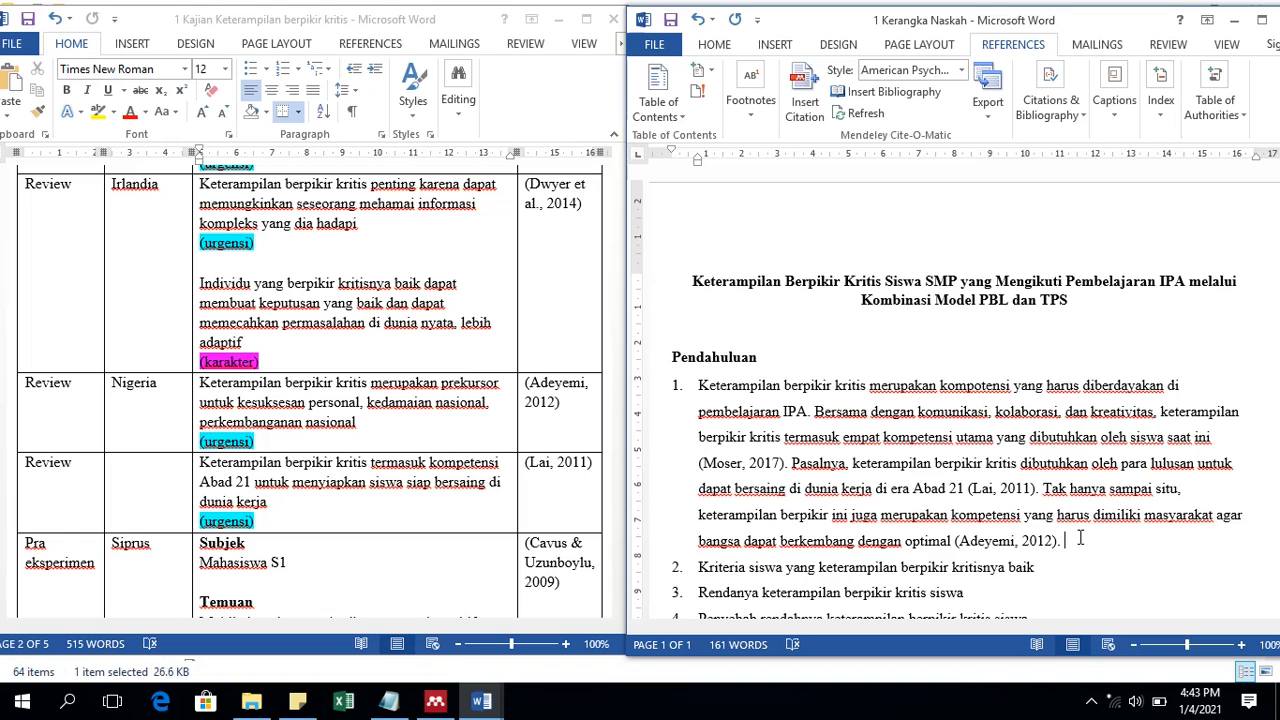
text(Alasa)
text(nnya. )
text(dengan keterampi)
text(la)
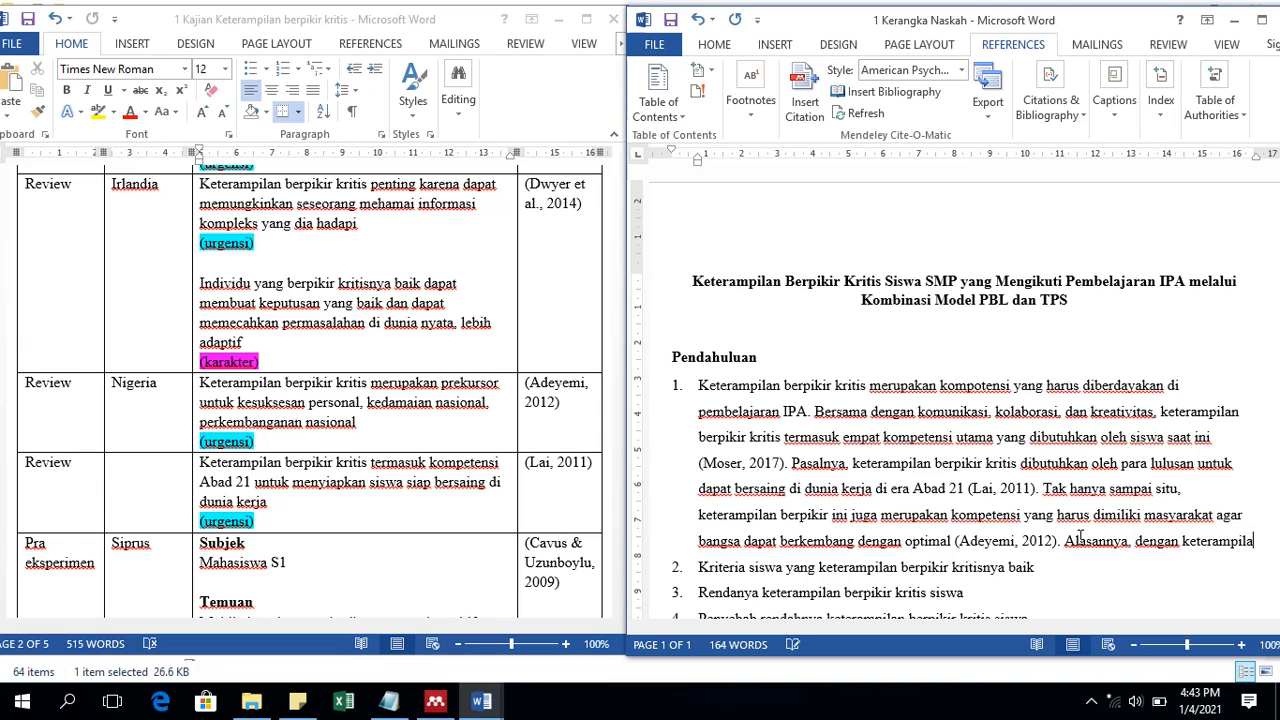
text(n berpikir kritis)
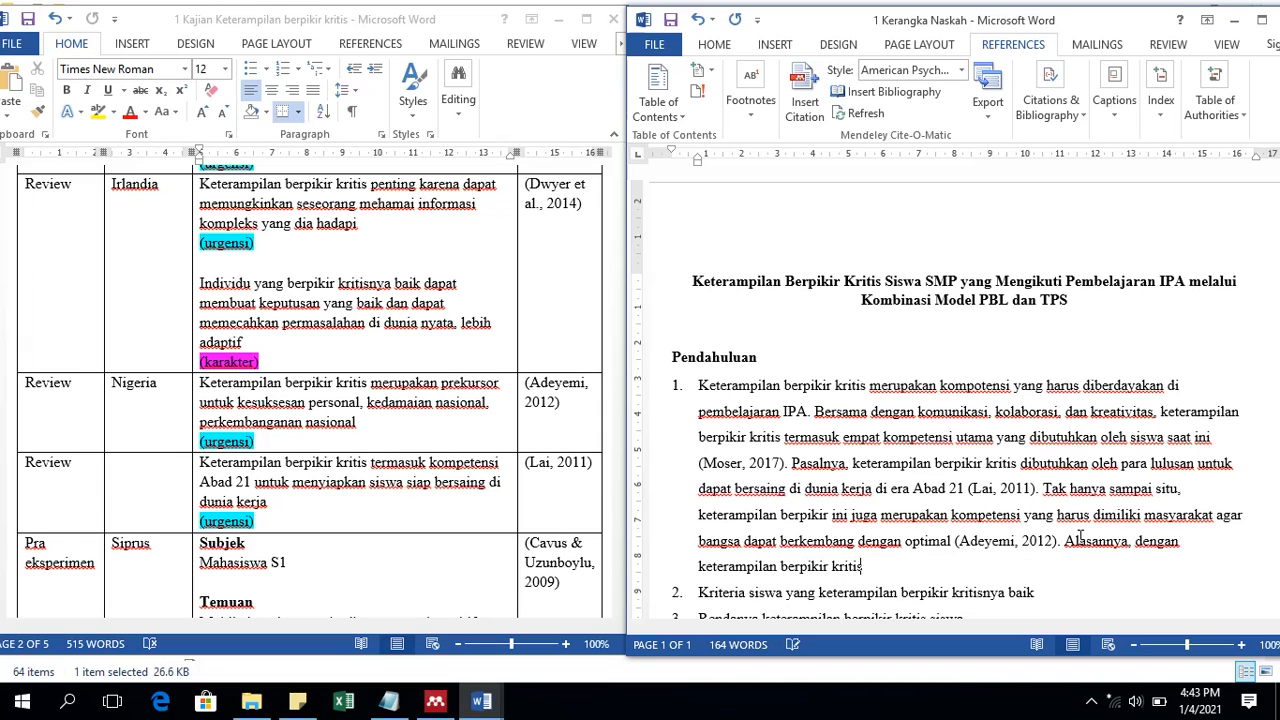
text( yang baik. setiap warna)
key(BackSpace)
text(ga negara)
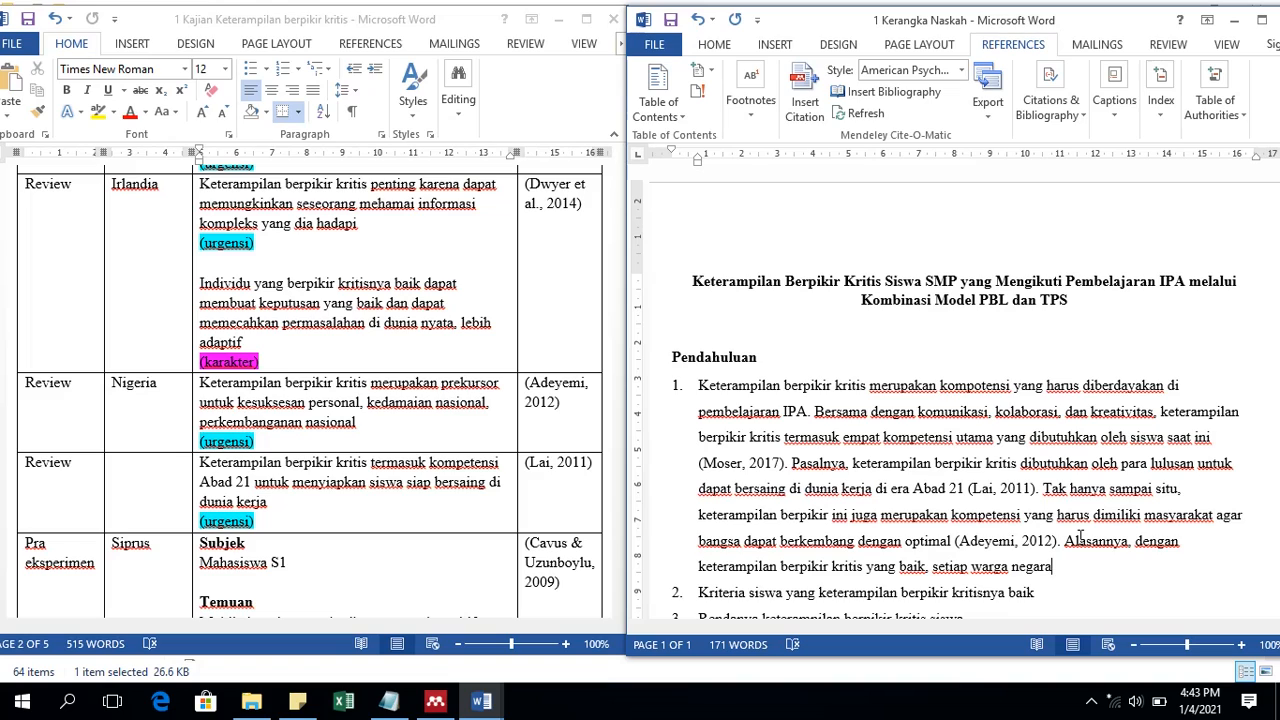
text( akan memiliki si)
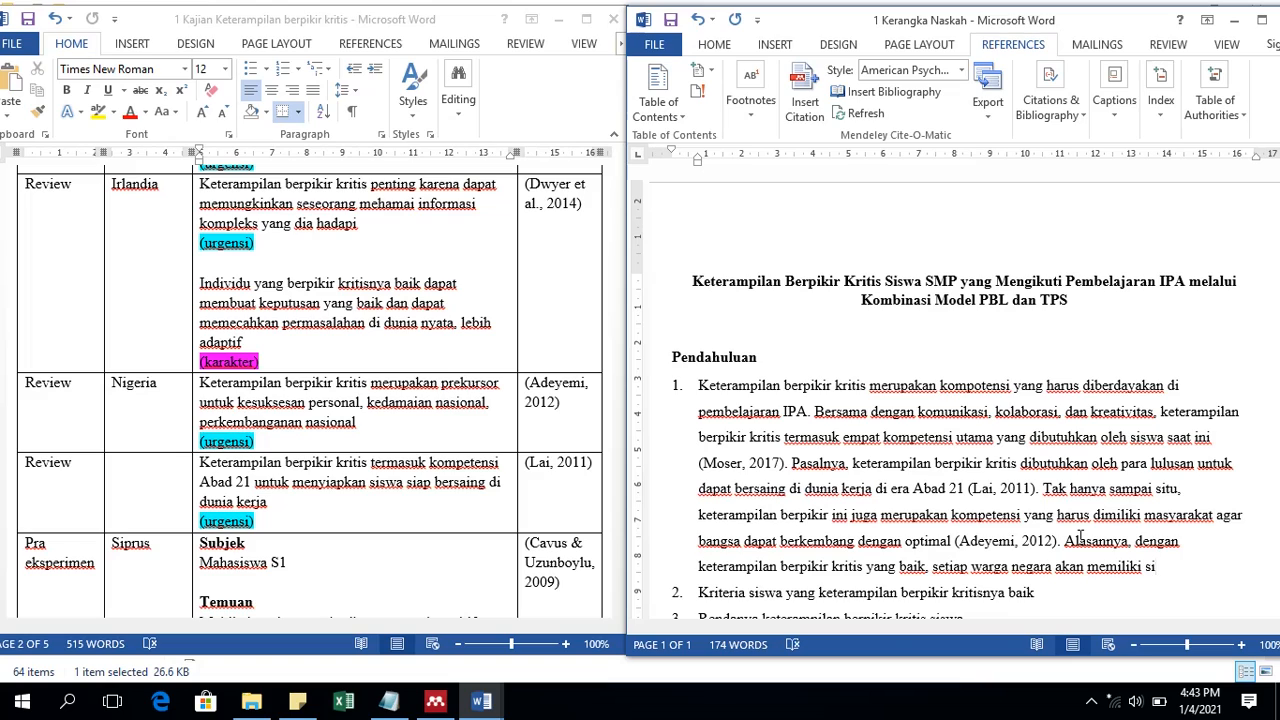
text(fat)
Step: Continue the "Alasannya," sentence in point 1 with "akan mudah beradaptasi terhadap"
key(BackSpace)
key(BackSpace)
key(BackSpace)
key(BackSpace)
text(fle)
text(k)
key(BackSpace)
key(BackSpace)
key(BackSpace)
key(BackSpace)
key(BackSpace)
key(BackSpace)
key(BackSpace)
key(BackSpace)
key(BackSpace)
key(BackSpace)
key(BackSpace)
key(BackSpace)
key(BackSpace)
text(mudah beradaptasi terhadap )
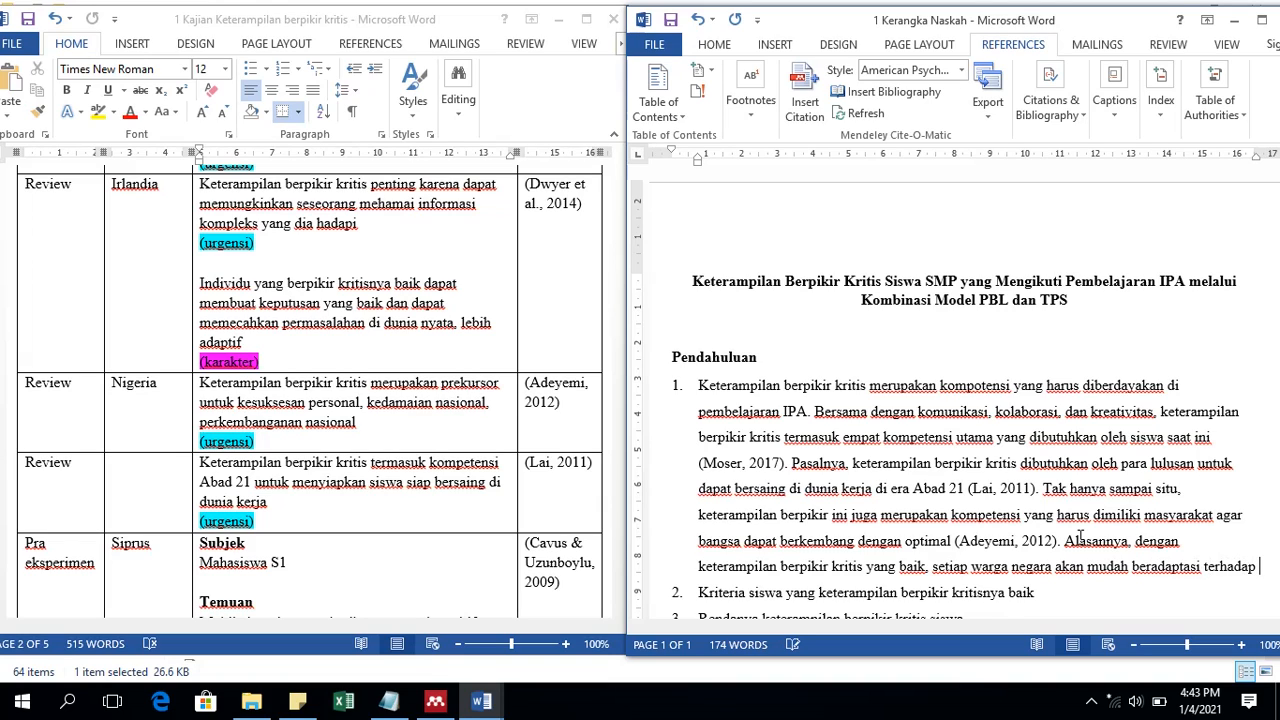
text(perkembangan i)
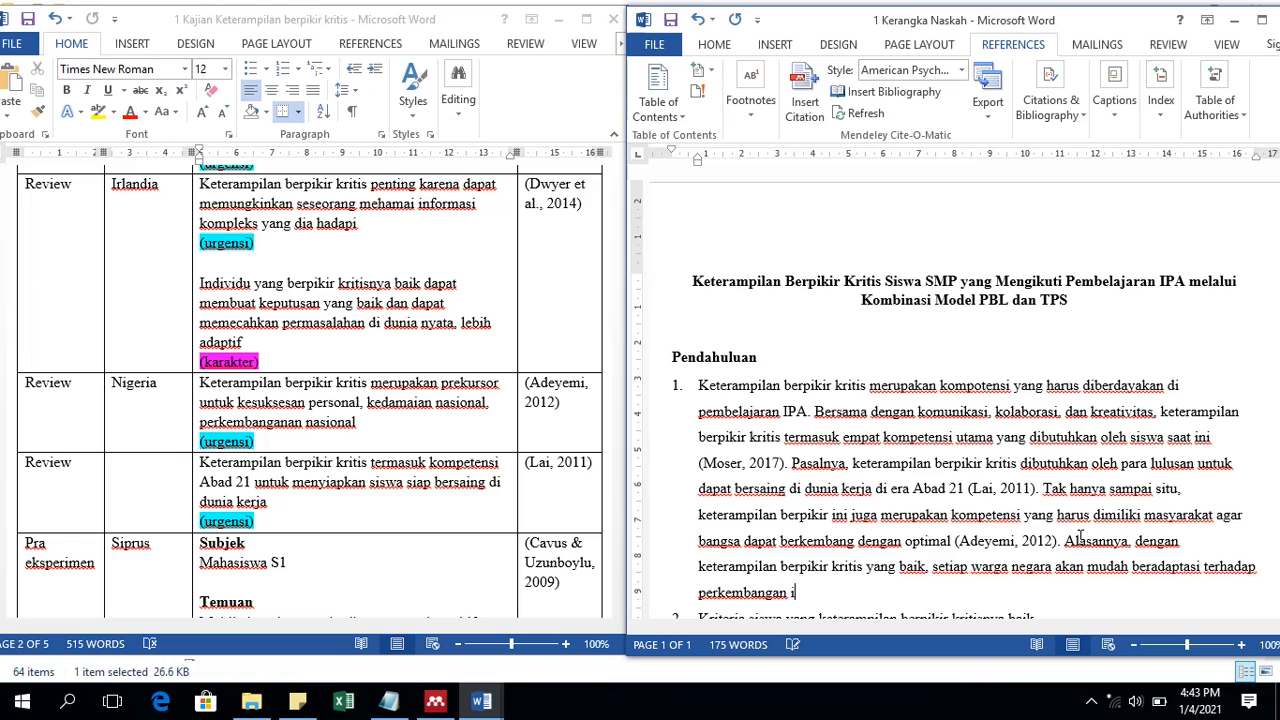
text(nformasi yang ce)
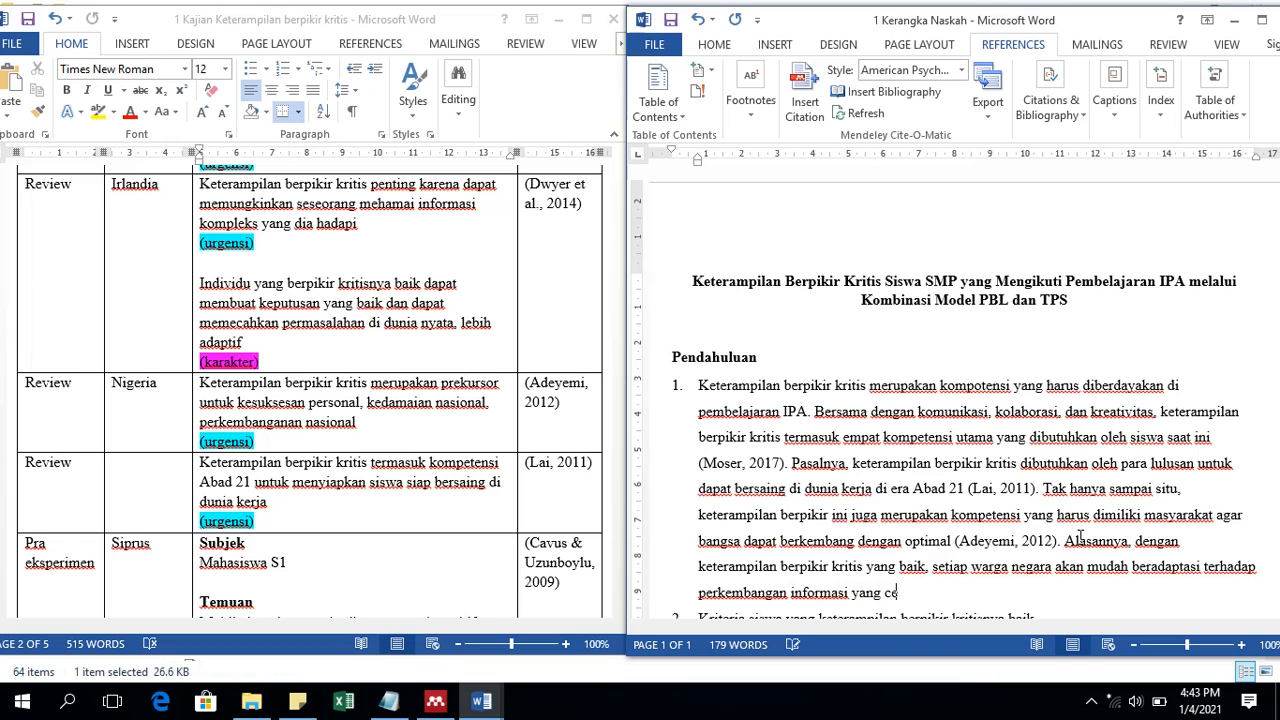
text(pat)
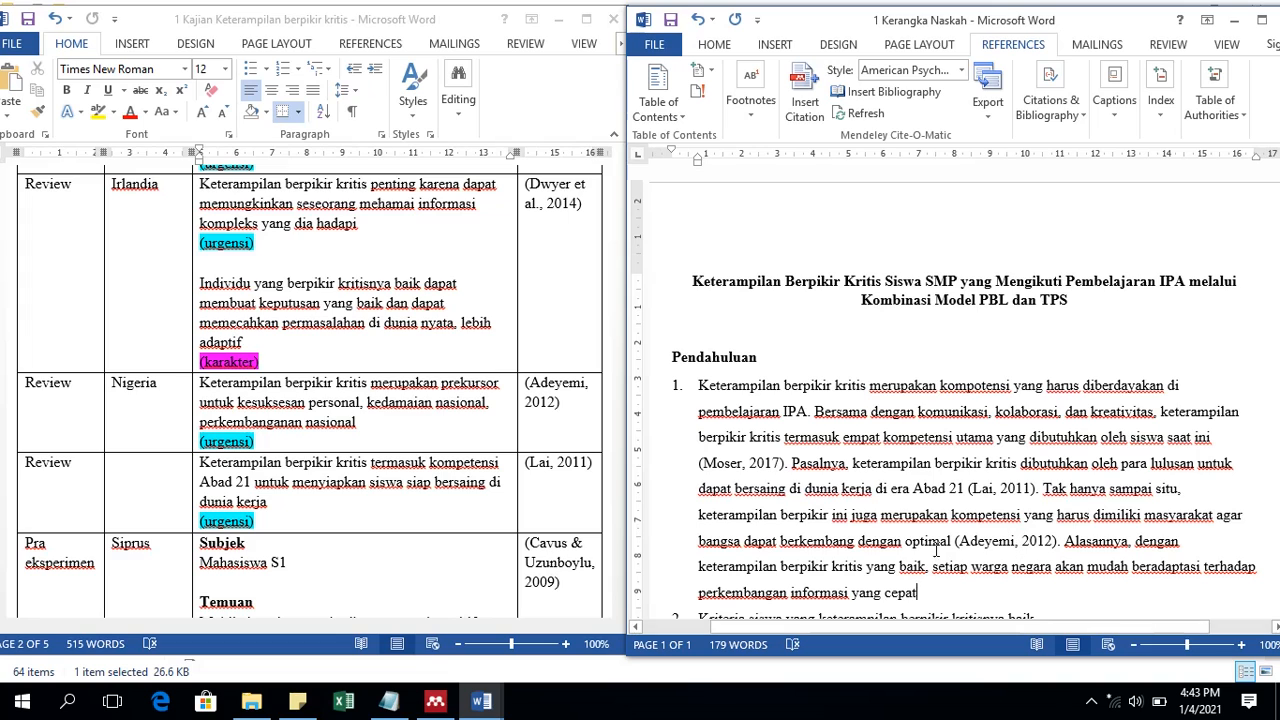
Step: Look through the labelled findings in the literature table for a source that supports the claim about adapting to fast-developing information
scroll(389, 328, up, 5)
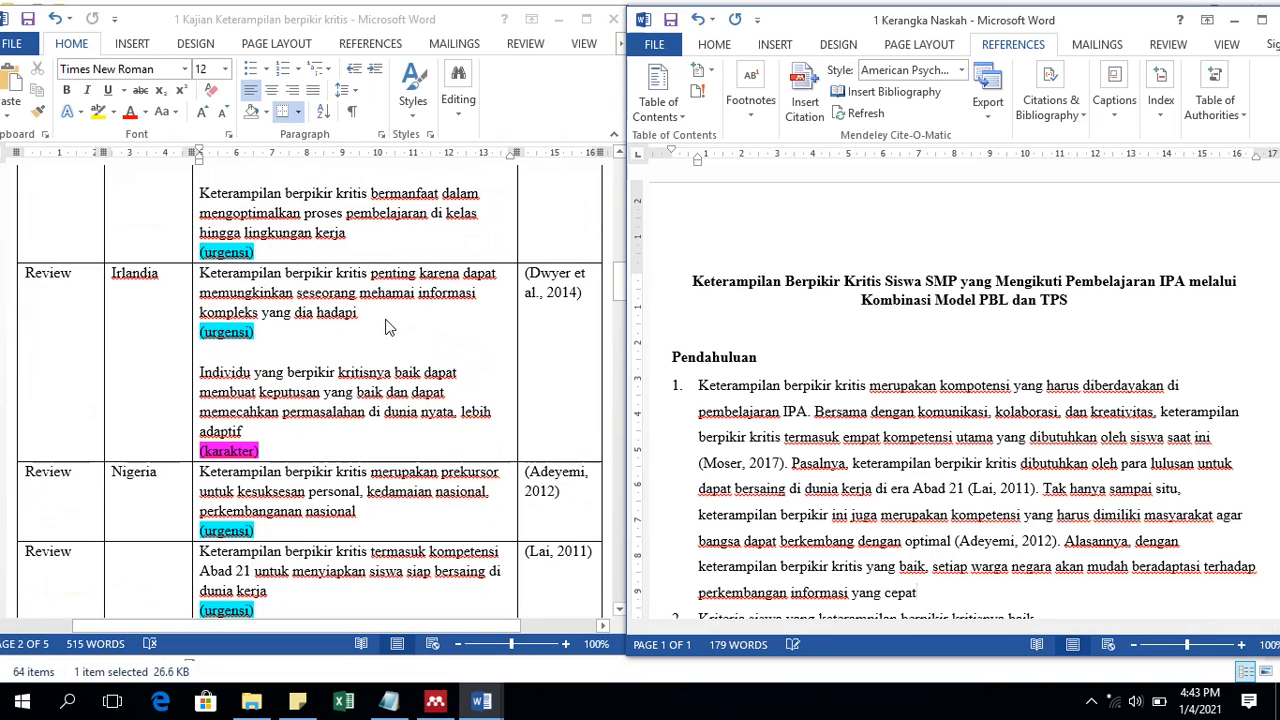
scroll(389, 328, up, 5)
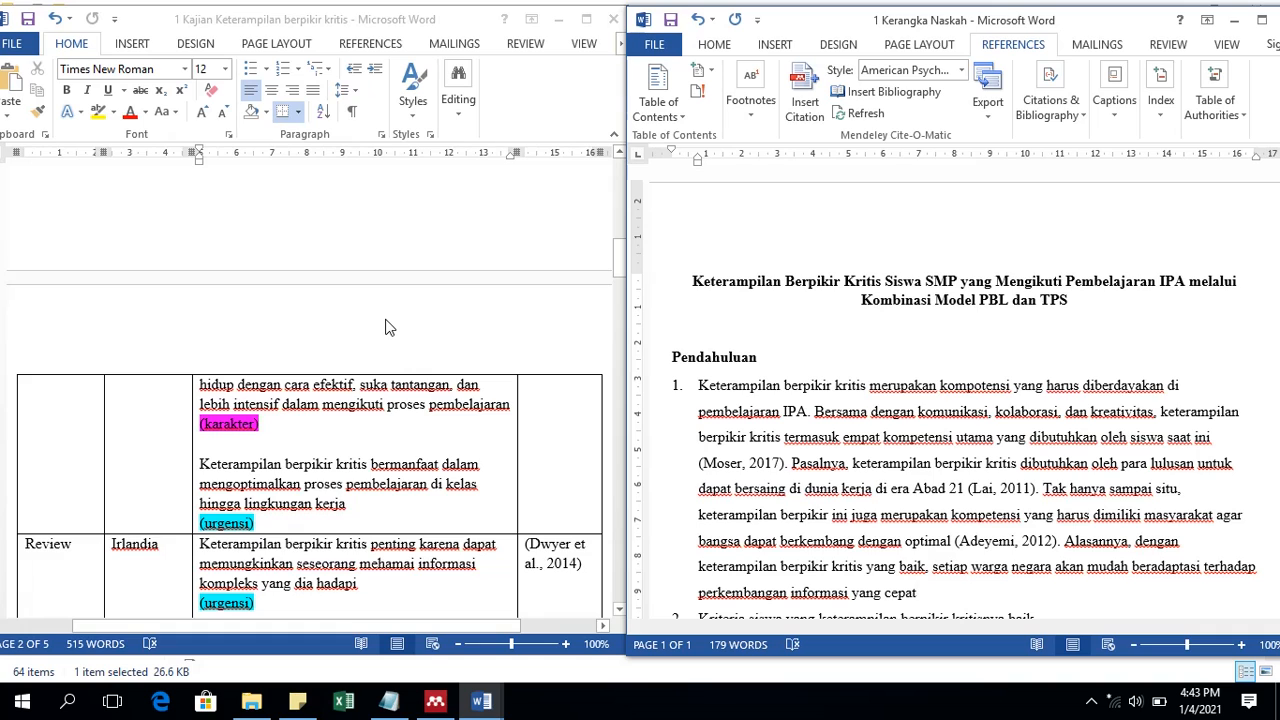
scroll(389, 328, up, 10)
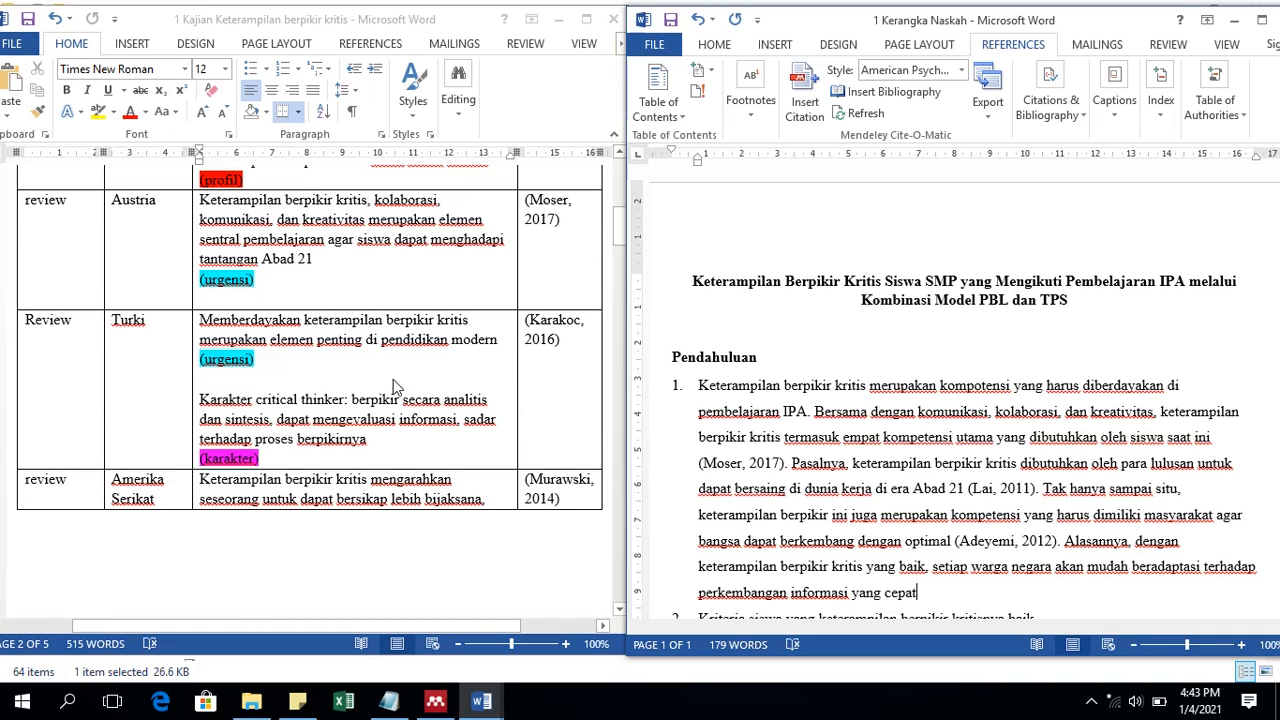
scroll(393, 385, up, 3)
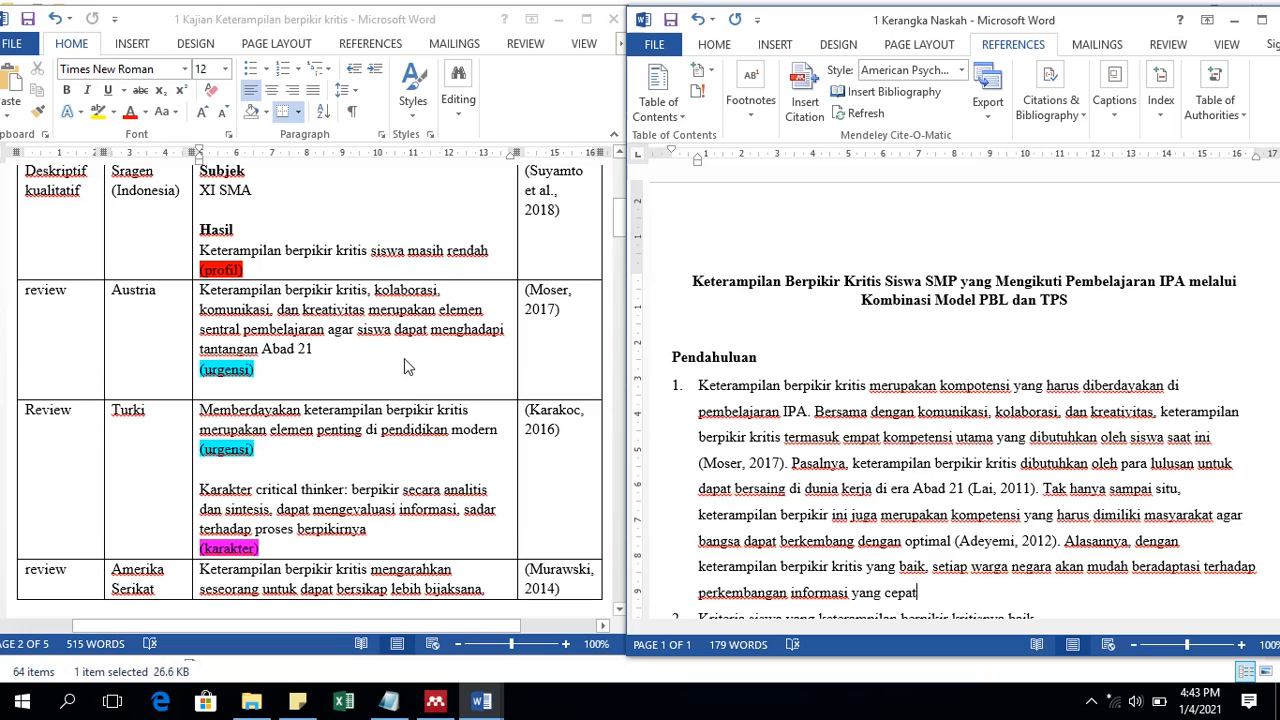
click(404, 367)
scroll(404, 362, up, 6)
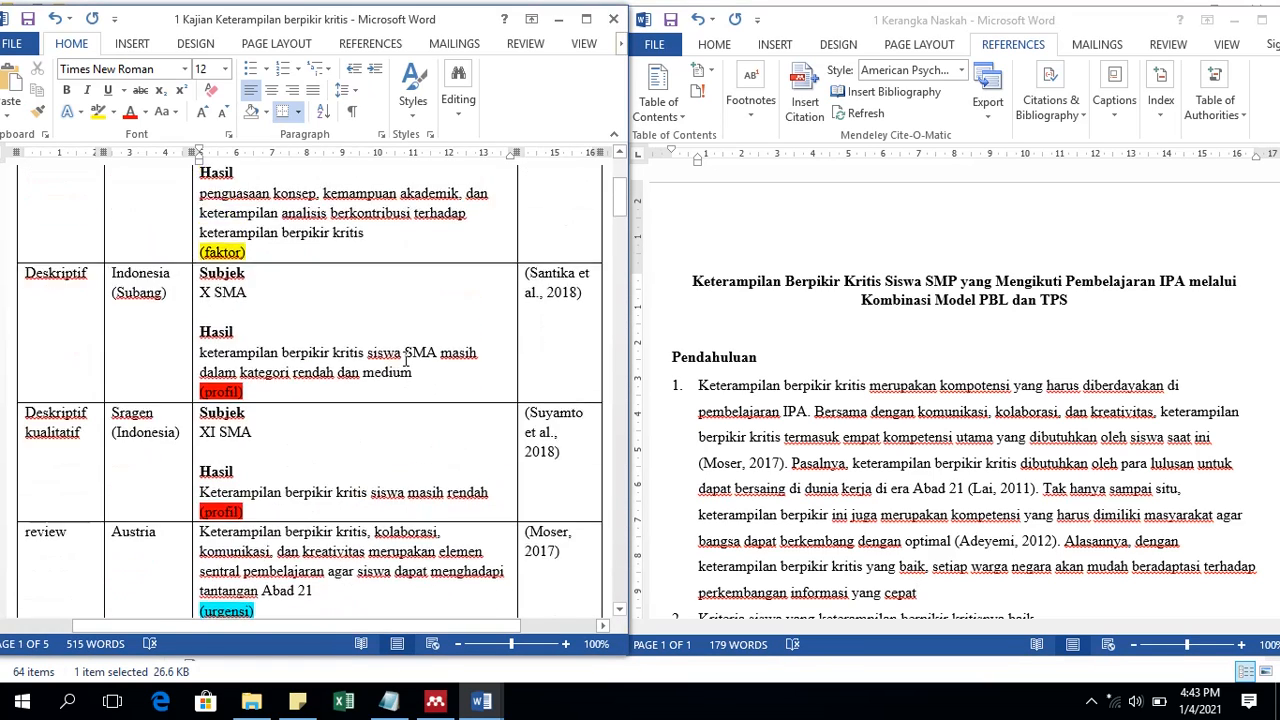
scroll(406, 359, down, 8)
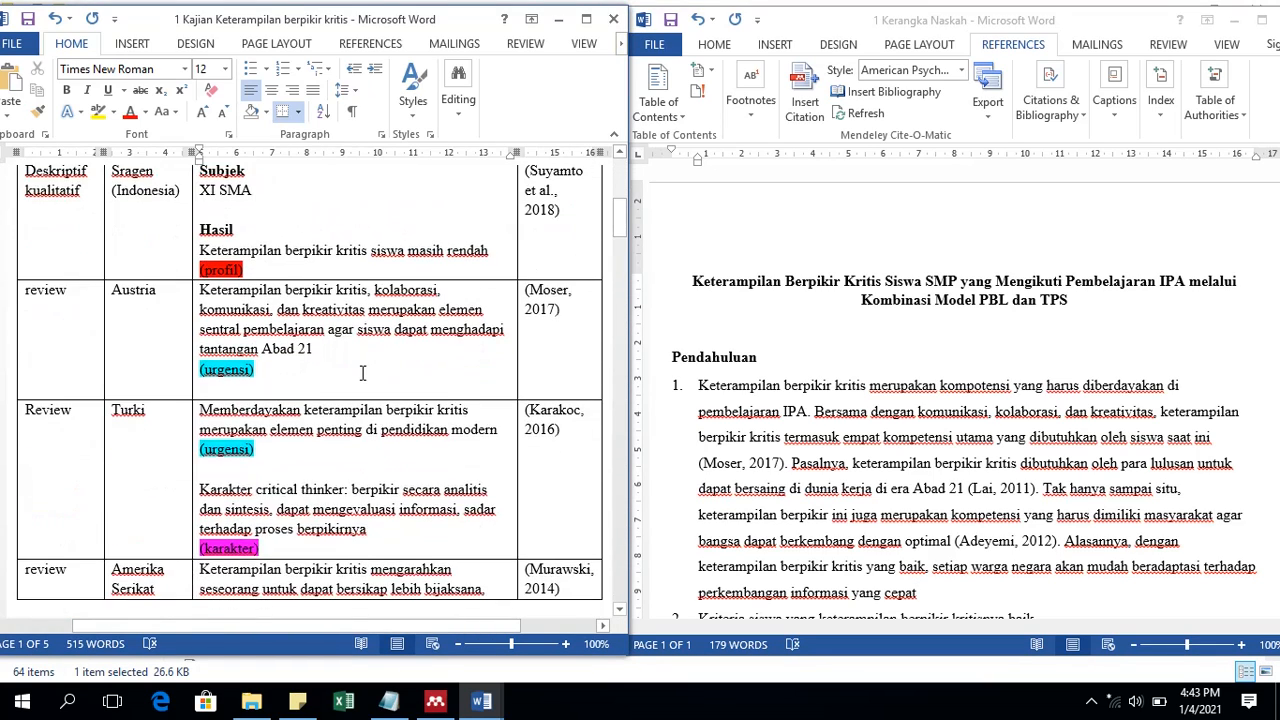
scroll(389, 397, down, 6)
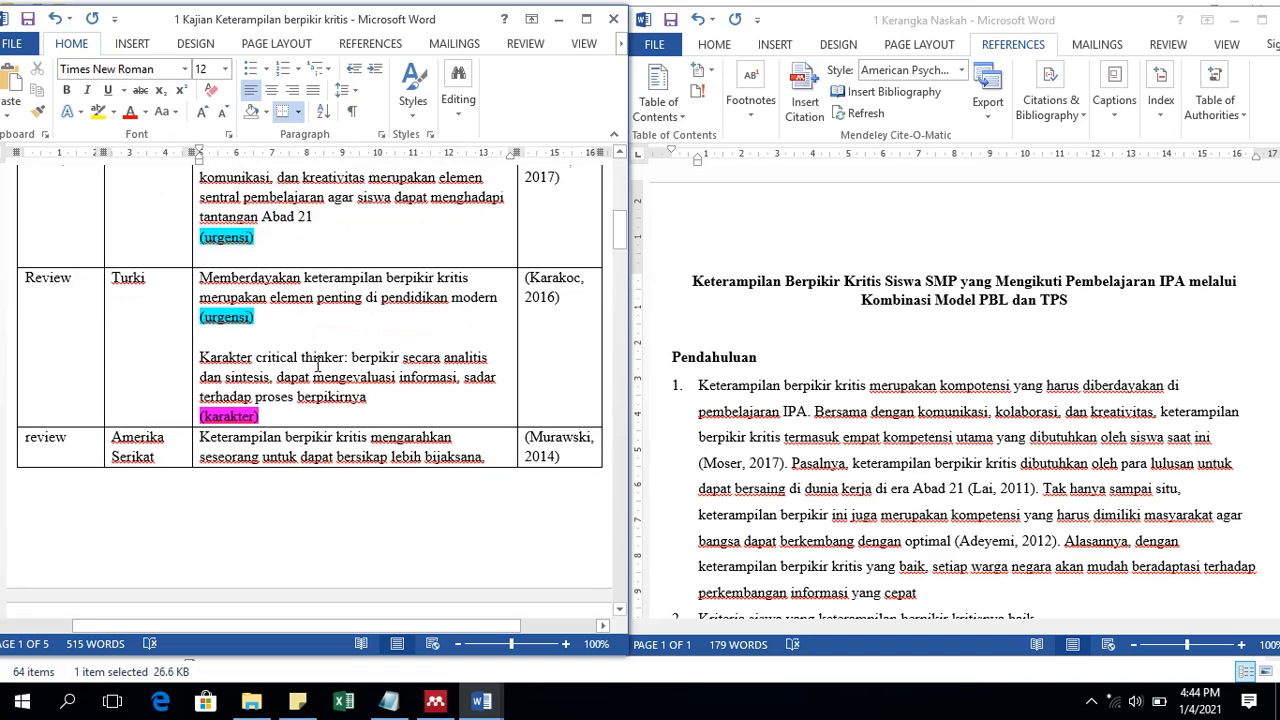
scroll(320, 318, down, 1)
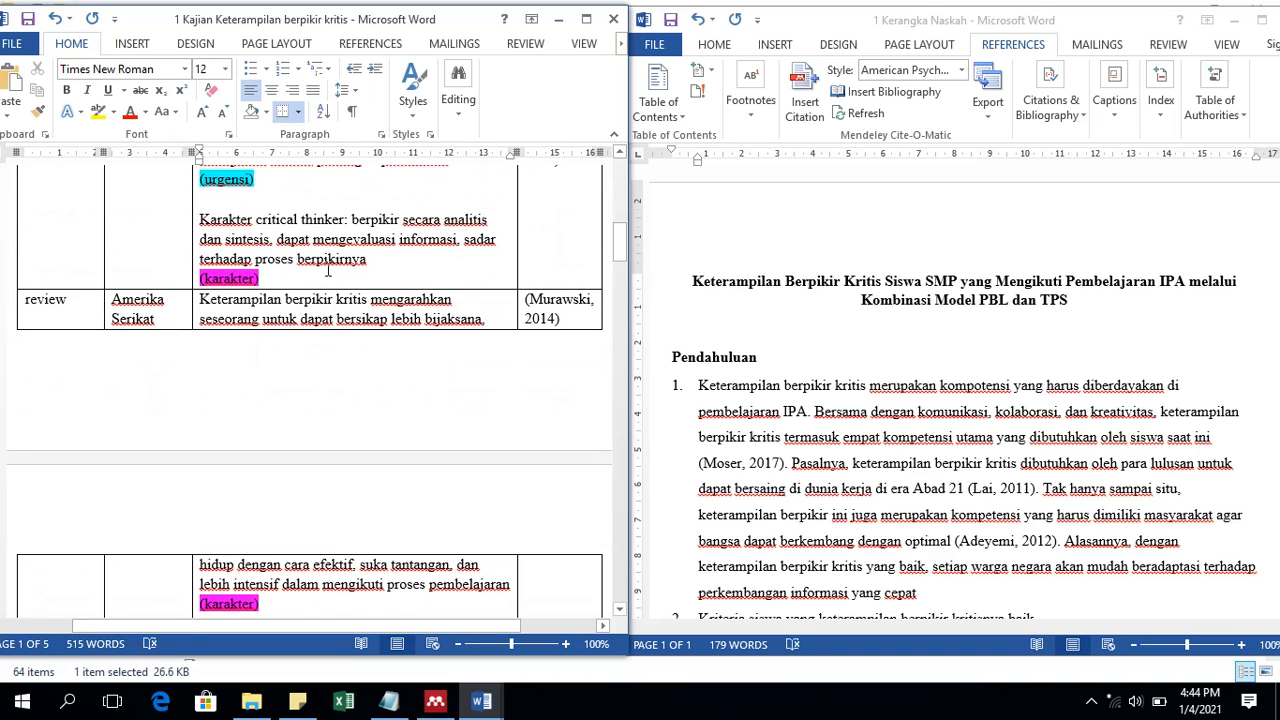
scroll(346, 235, down, 3)
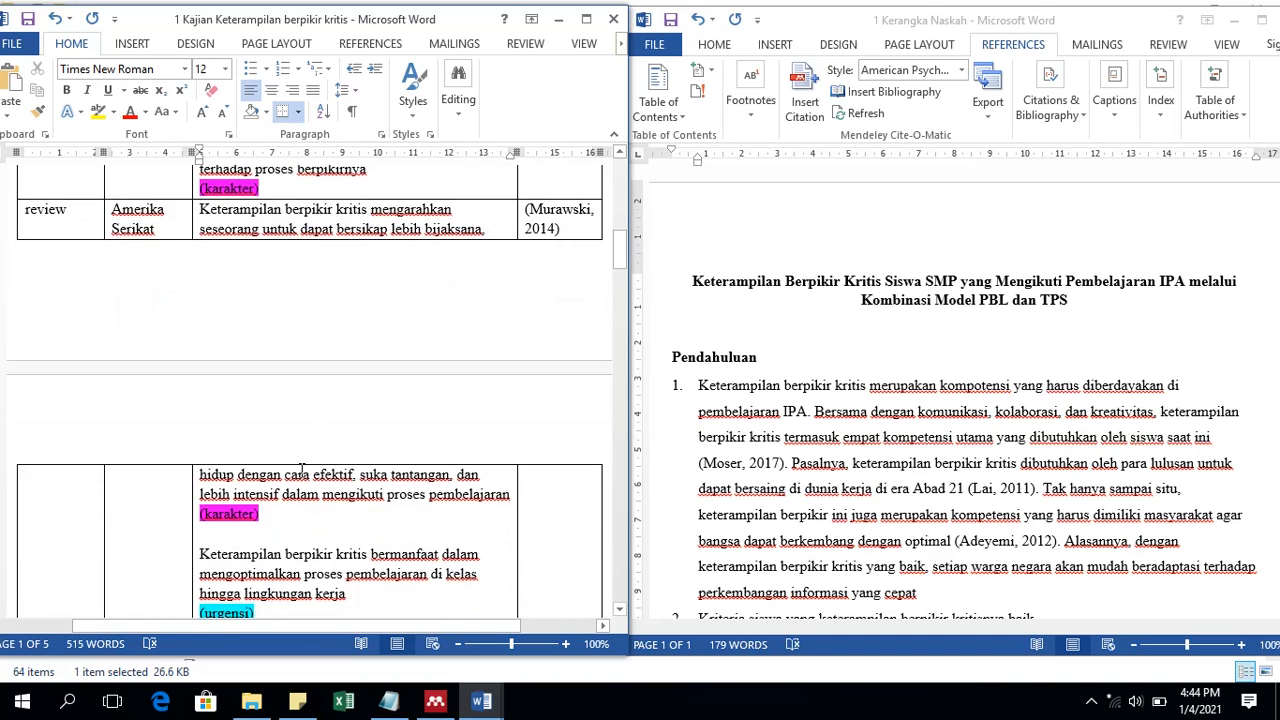
scroll(301, 469, down, 4)
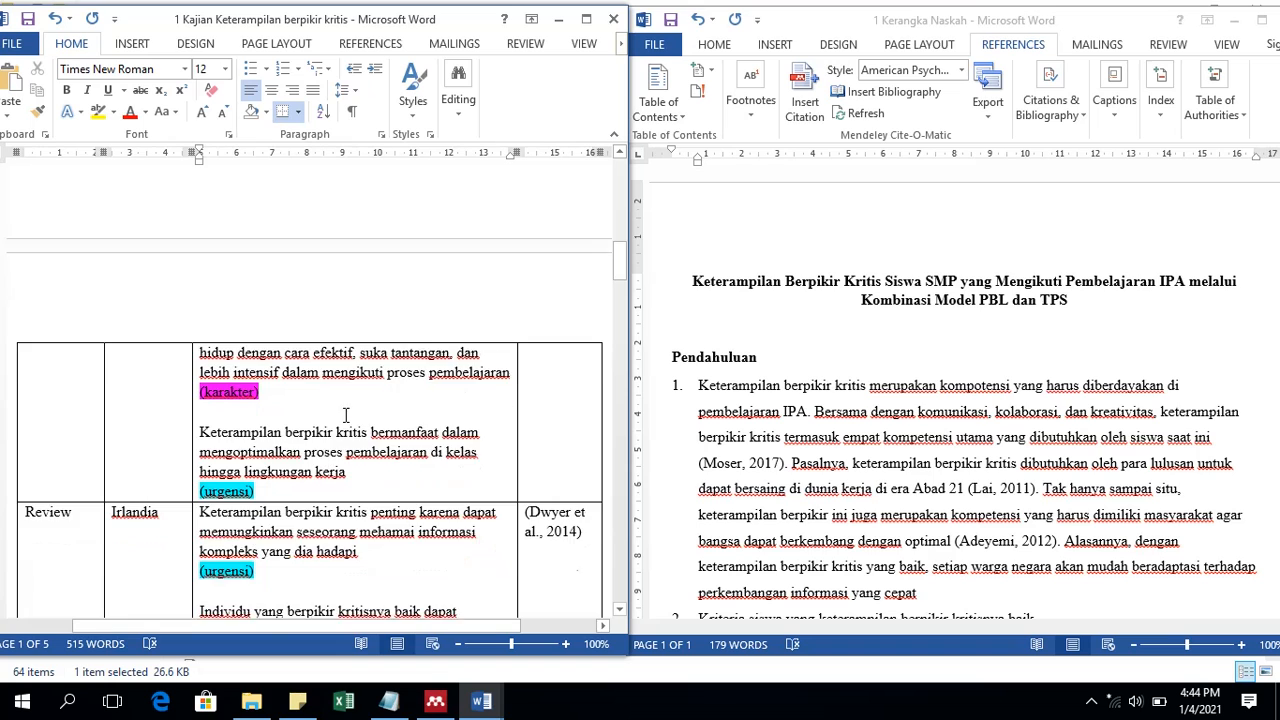
scroll(346, 415, down, 3)
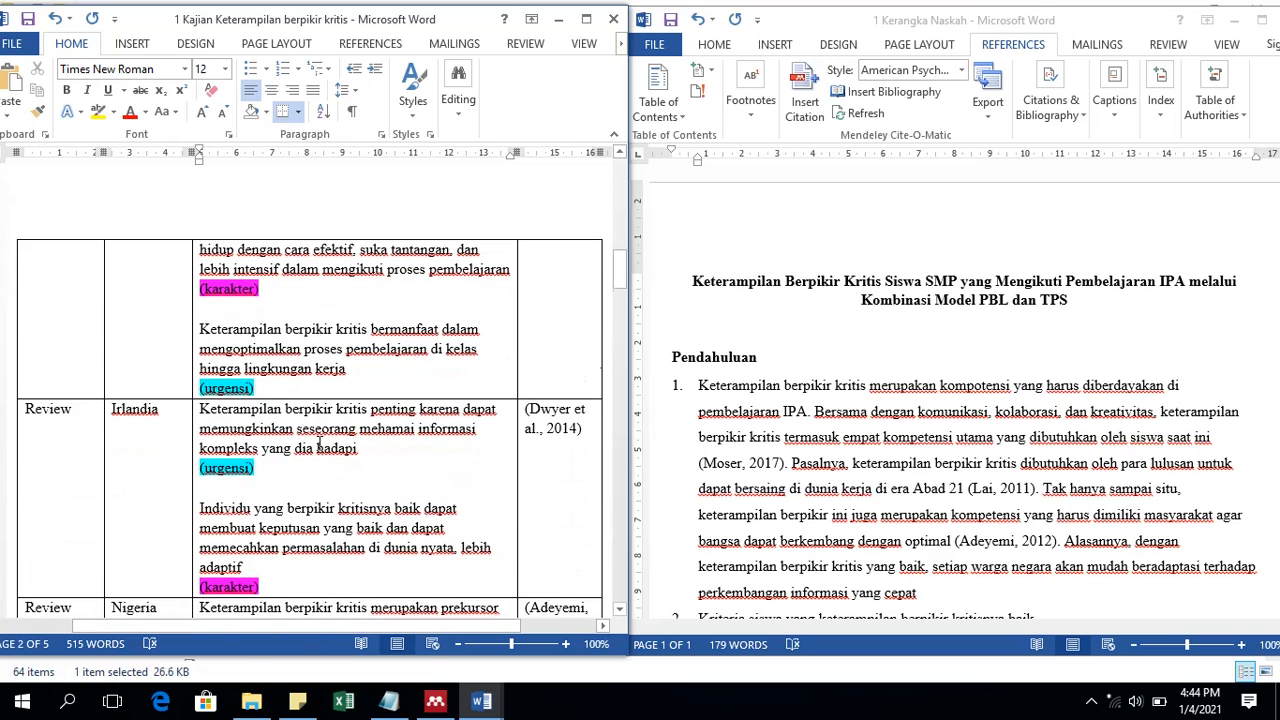
scroll(319, 444, down, 3)
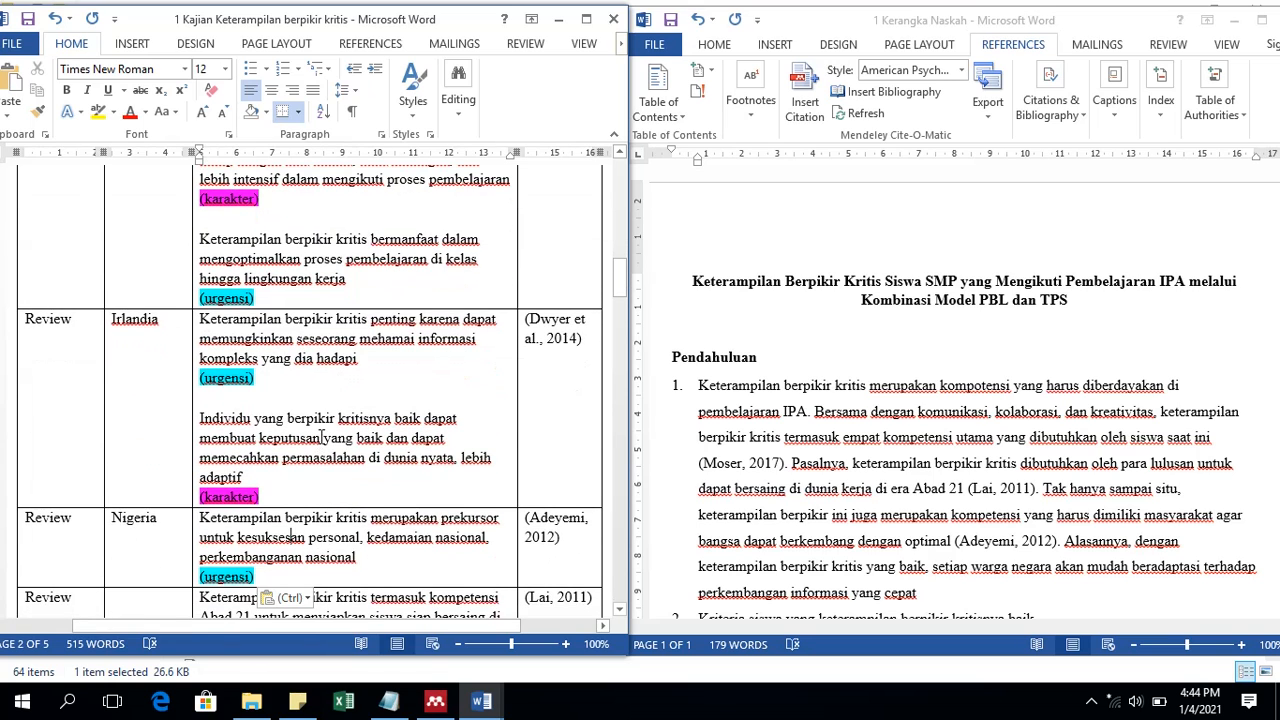
scroll(321, 437, down, 1)
scroll(316, 478, down, 1)
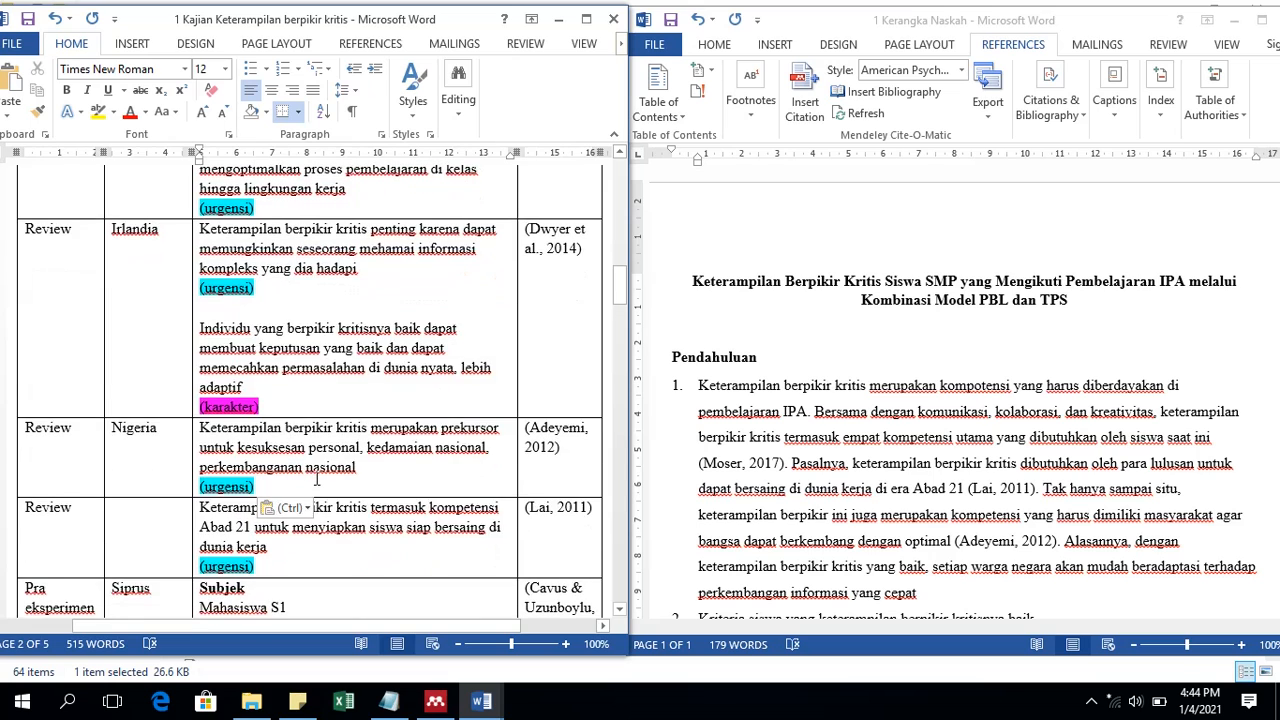
scroll(316, 480, down, 1)
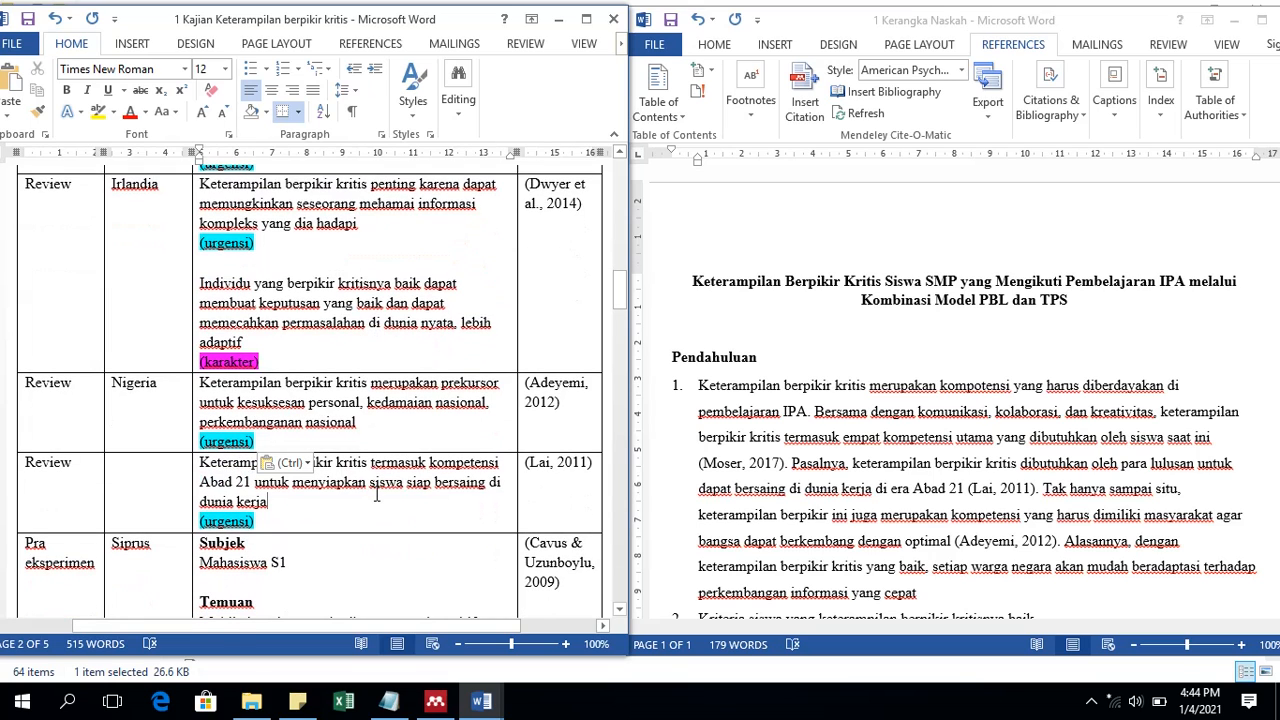
scroll(376, 497, down, 3)
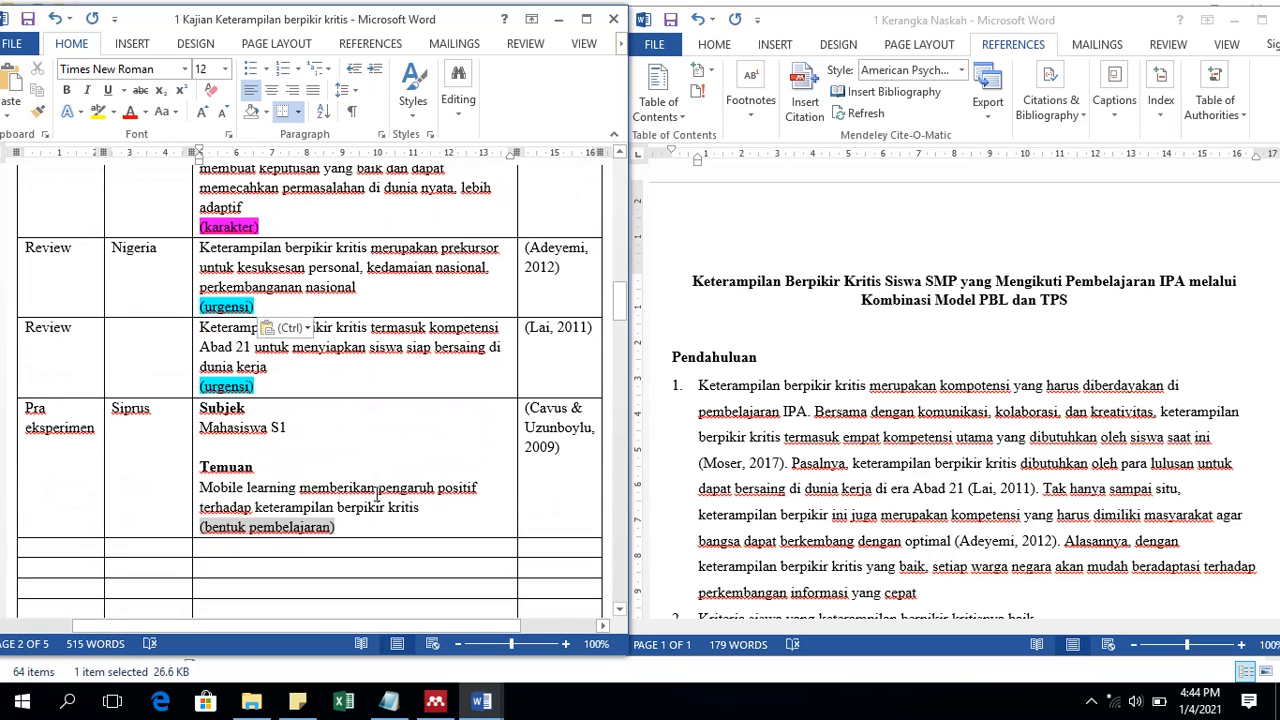
scroll(389, 483, up, 3)
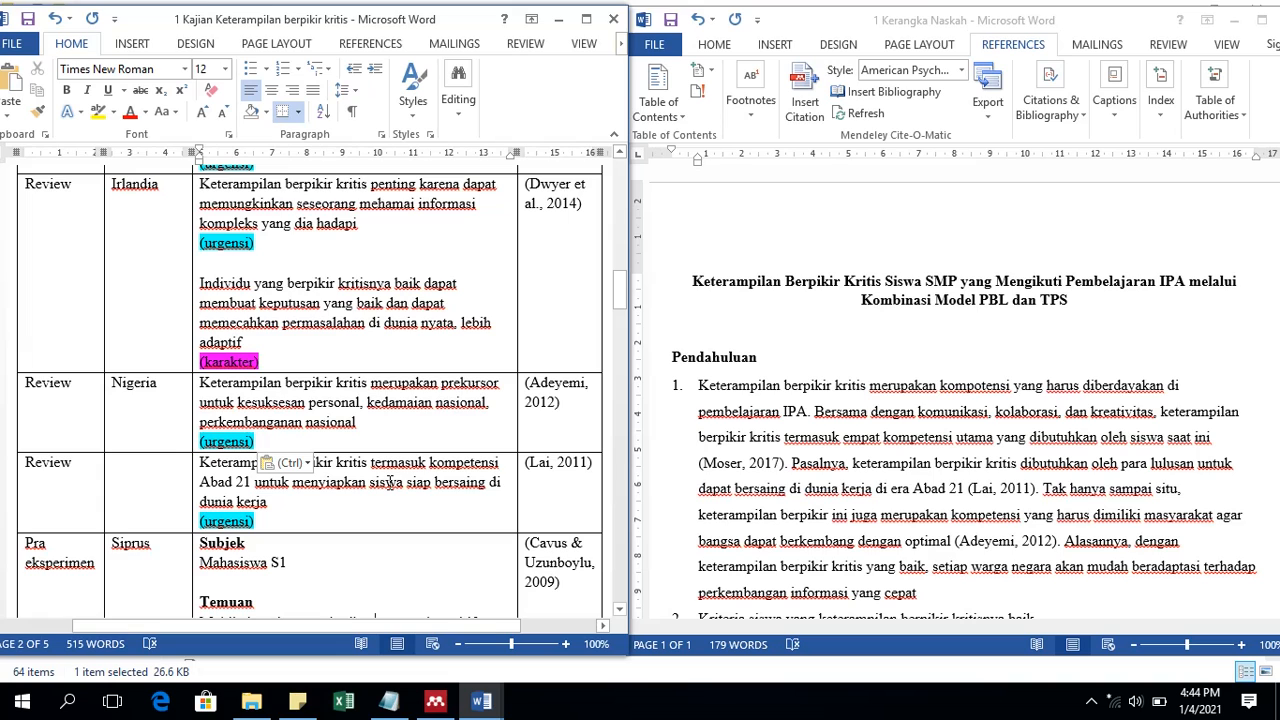
Step: Search the literature table document for "fleksib" and for "adaptif", then close the search and go to the Irlandia row's "(karakter)" finding
key(ctrl+f)
text(f)
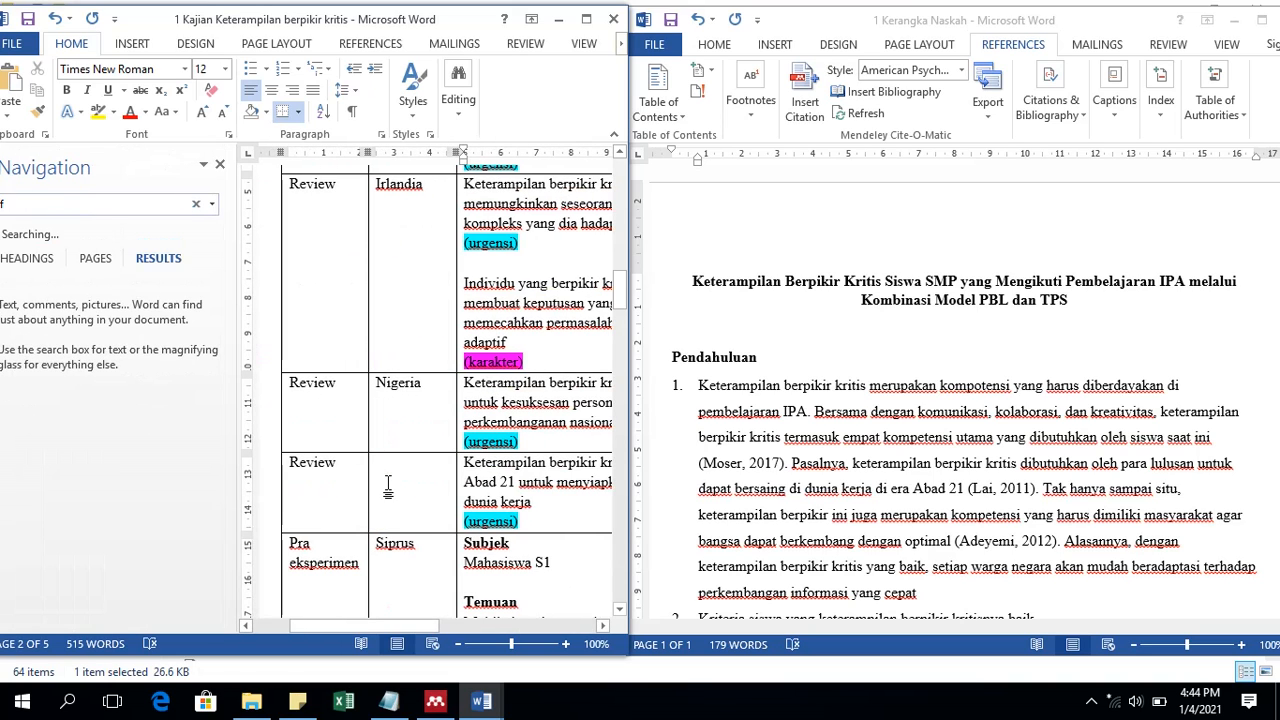
text(leksib)
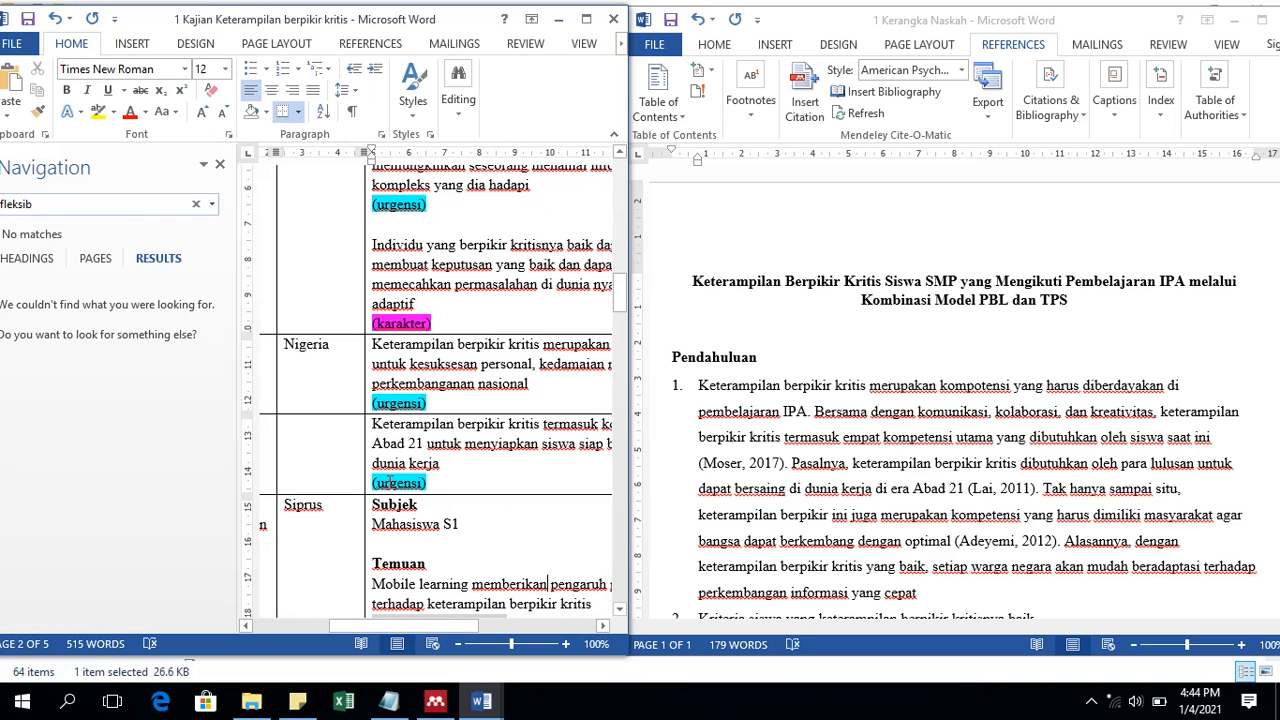
key(BackSpace)
key(BackSpace)
key(BackSpace)
text(adaptif)
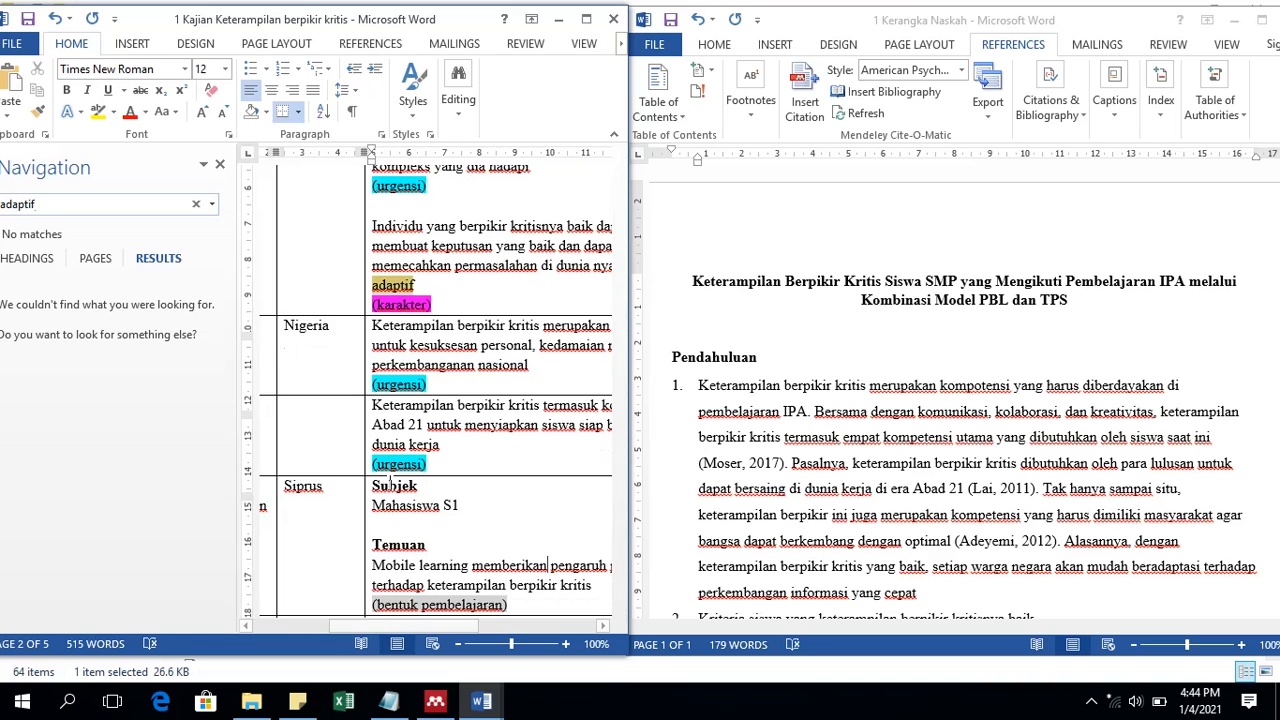
click(220, 164)
click(296, 251)
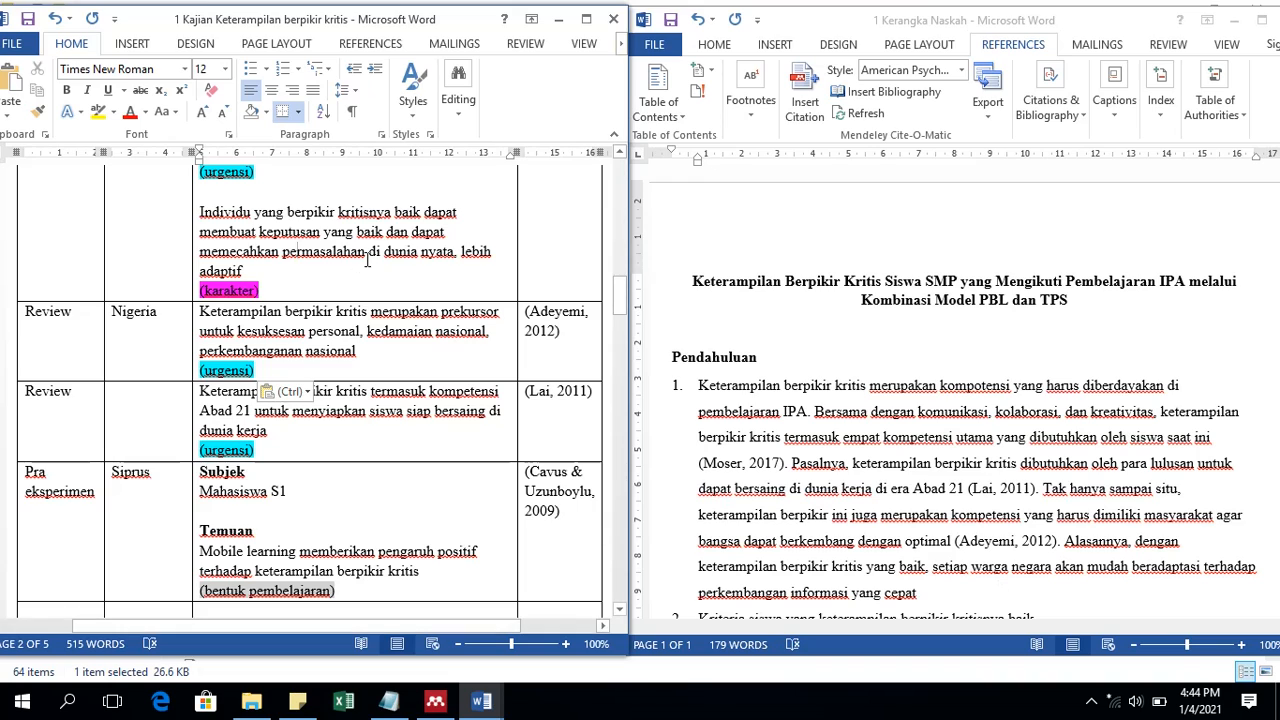
Step: Insert a Mendeley citation of the 2014 article "An integrated critical thinking framework for the 21st century" after "cepat" in point 1, and add a period
scroll(589, 221, up, 2)
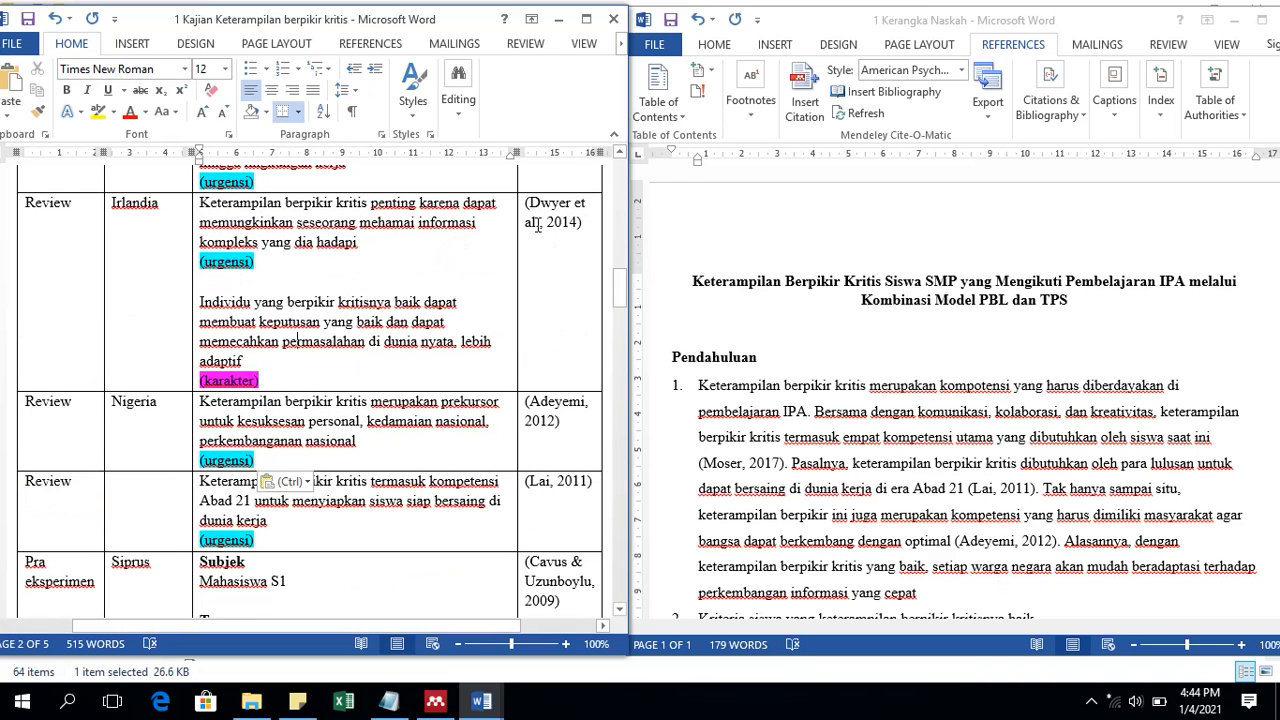
click(941, 593)
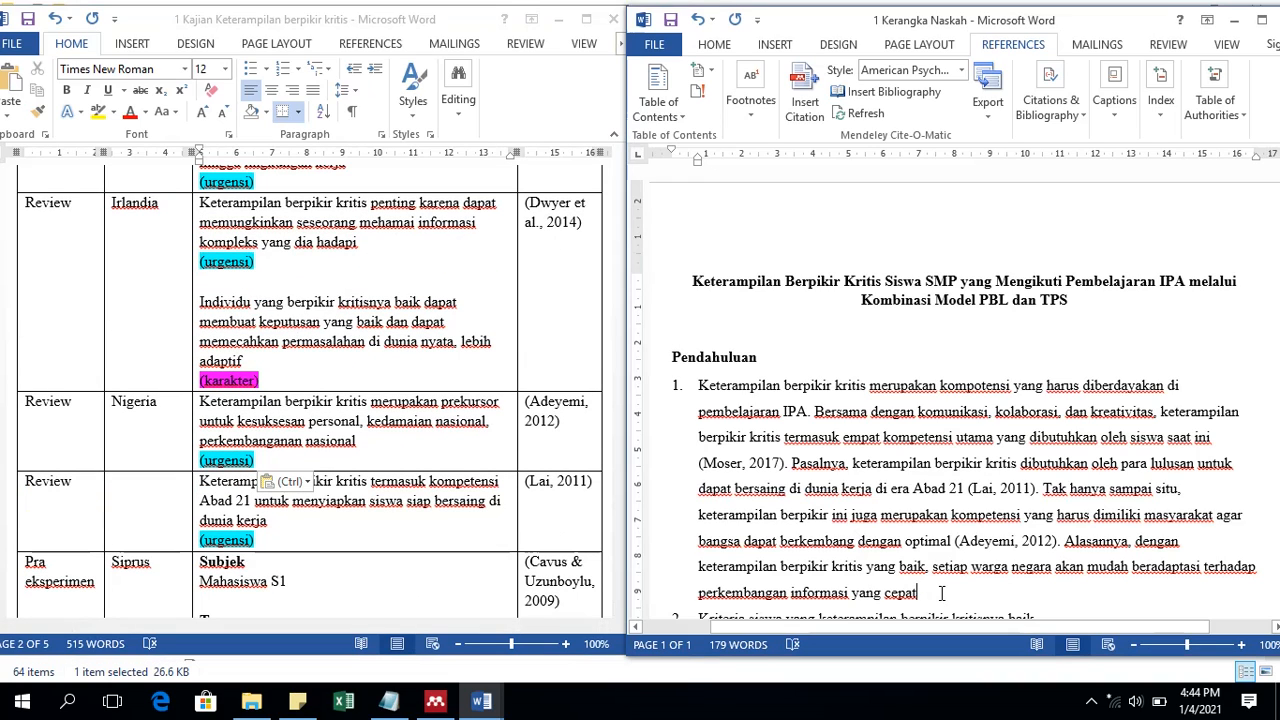
click(804, 102)
text(dwyer)
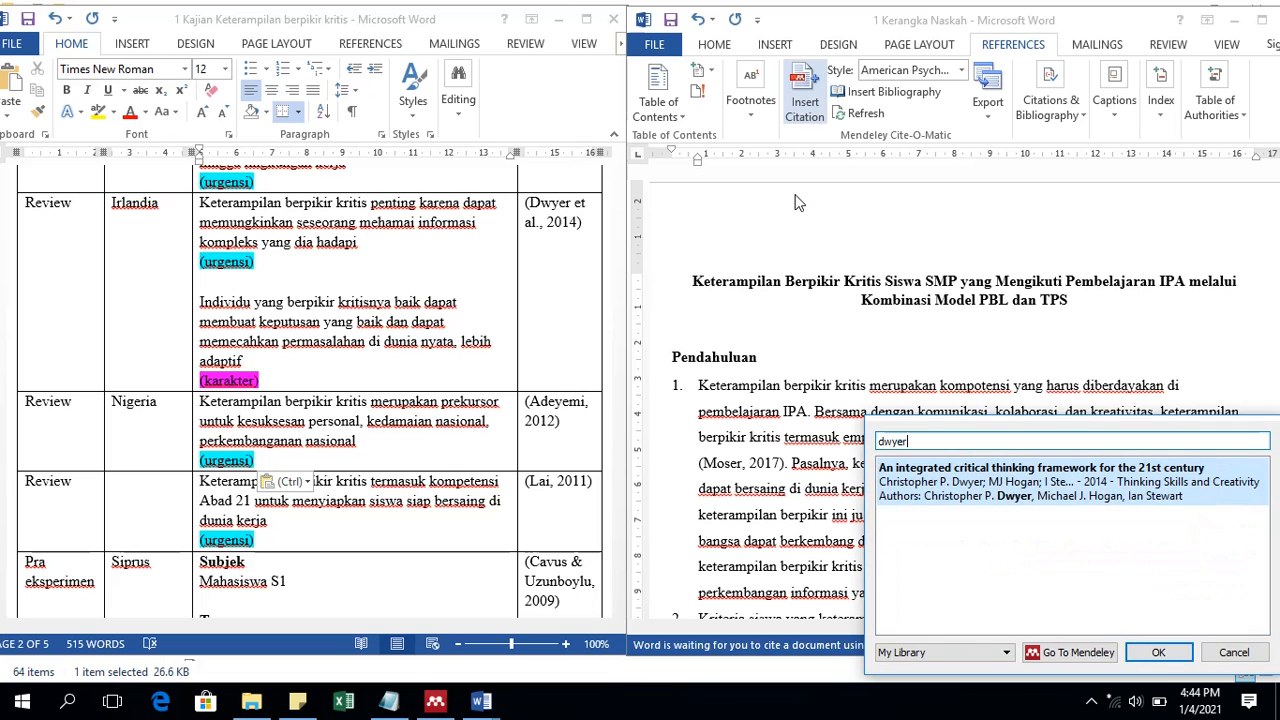
click(1100, 495)
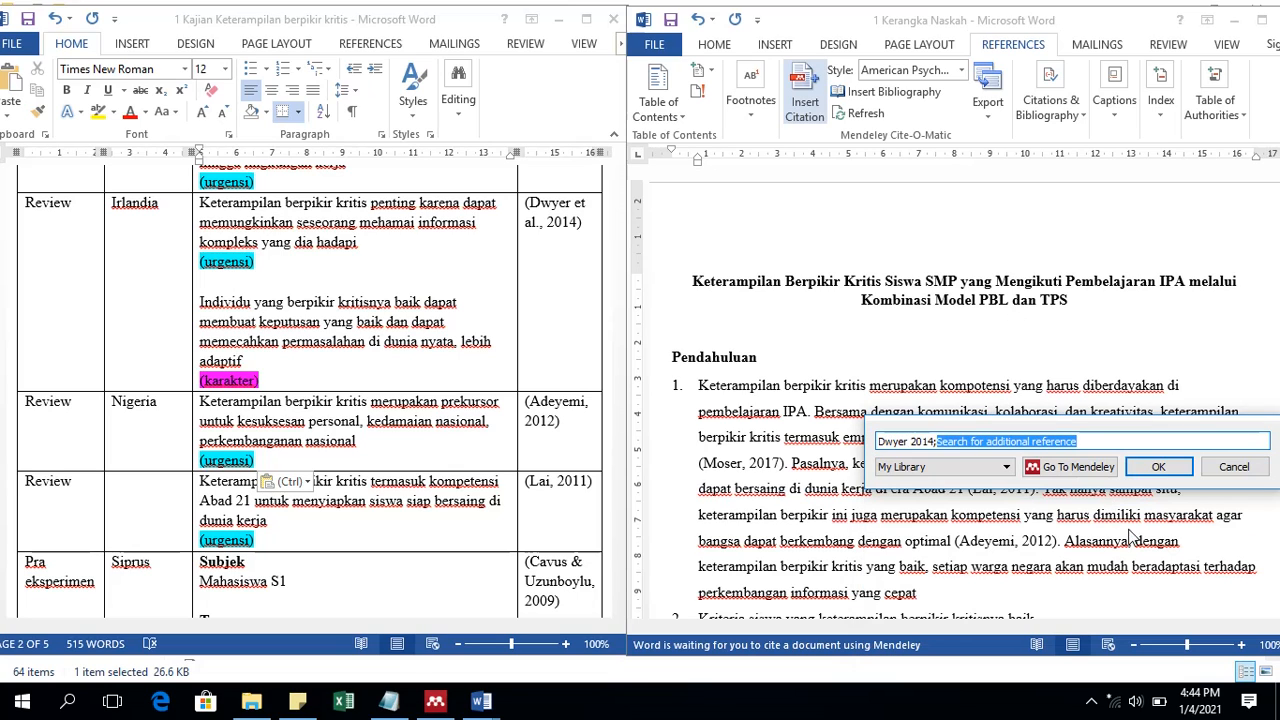
click(1158, 466)
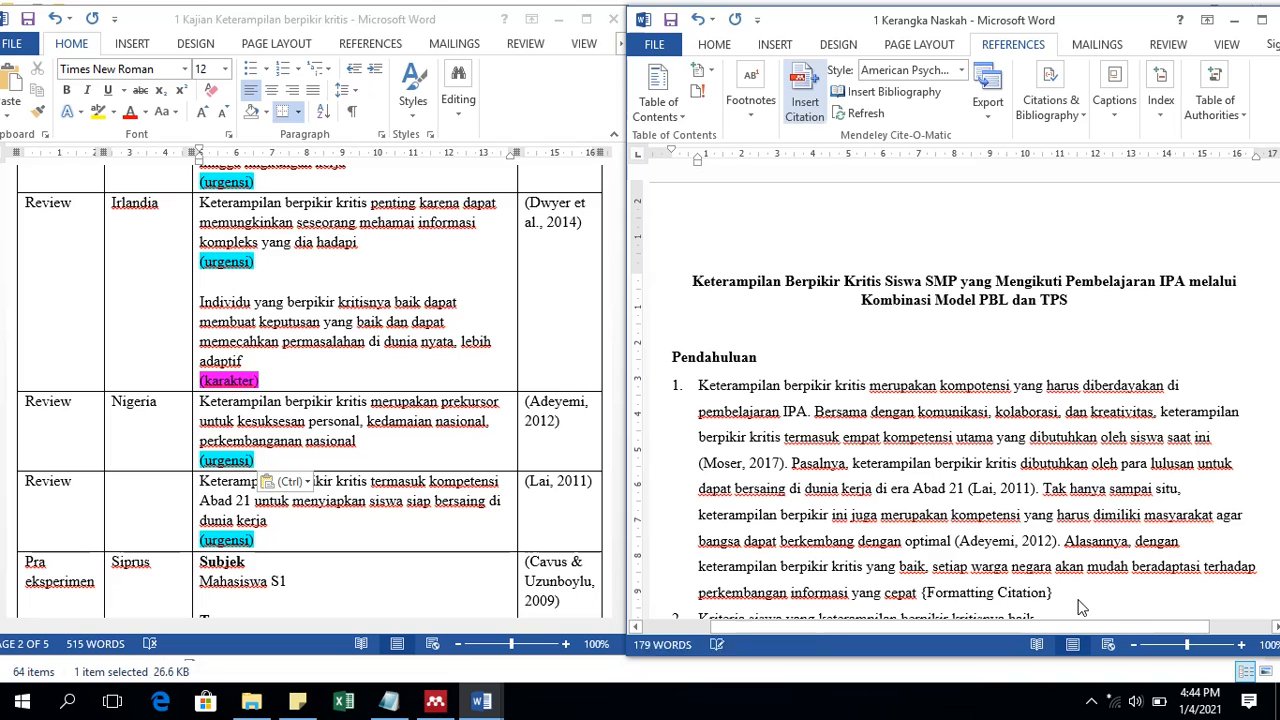
text(.,)
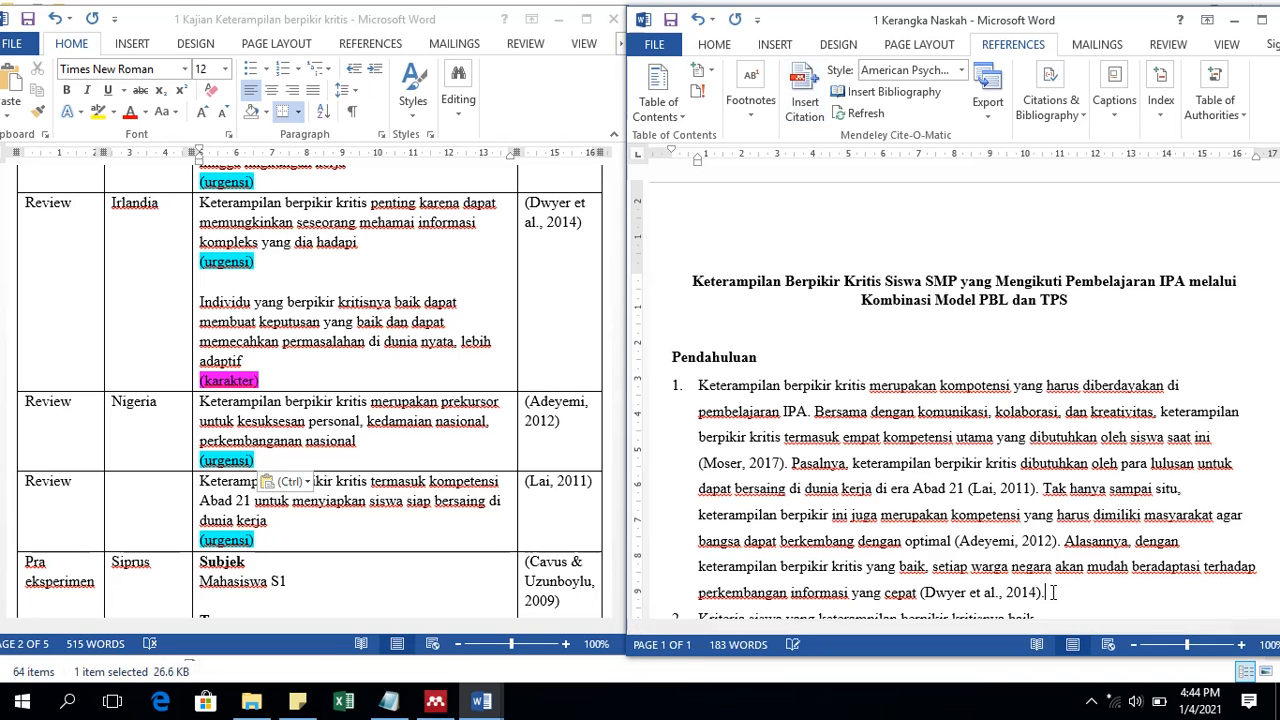
Step: Compare the (karakter) and (urgensi) findings in the literature table with the remaining outline points, and reread the completed point 1
scroll(802, 445, down, 3)
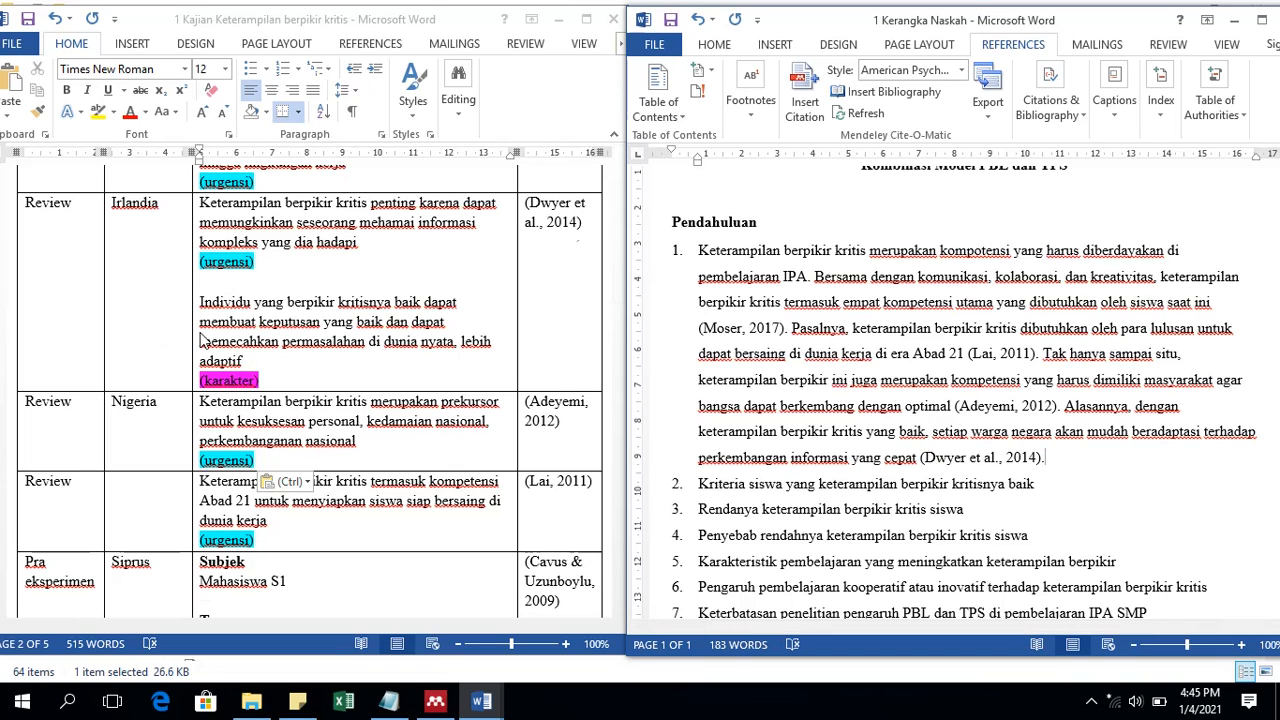
scroll(204, 340, up, 5)
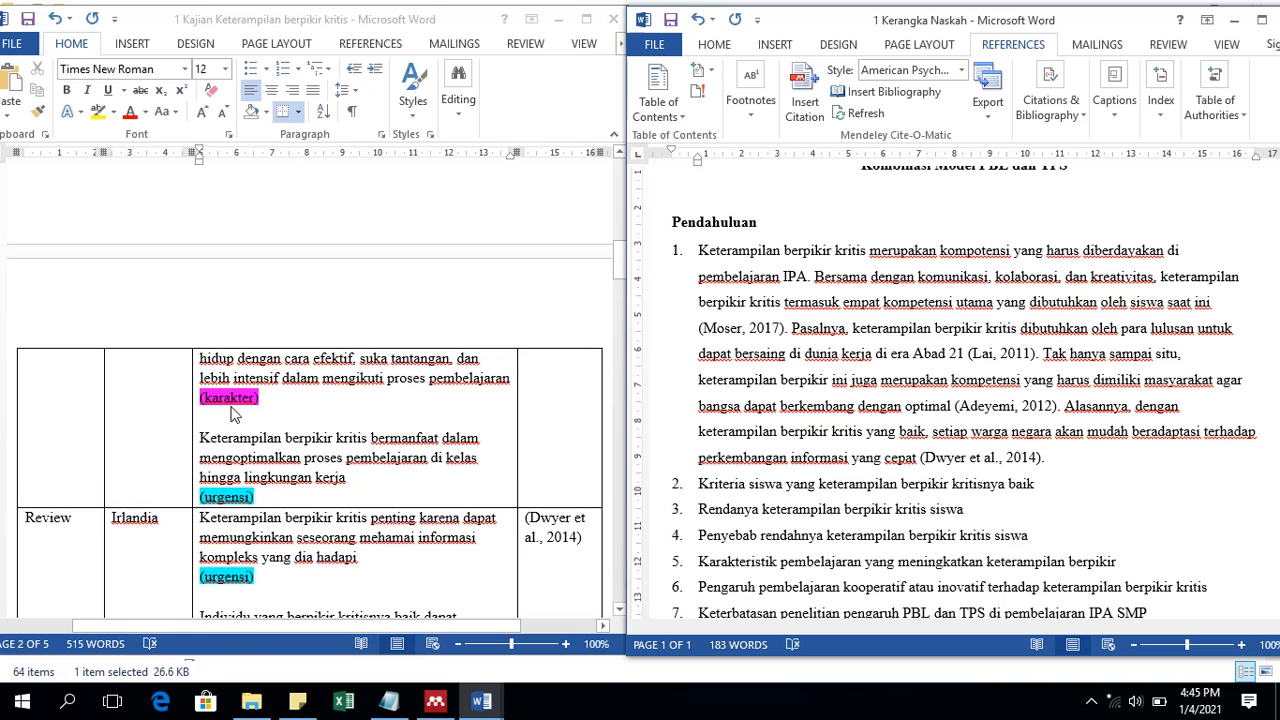
scroll(240, 414, up, 1)
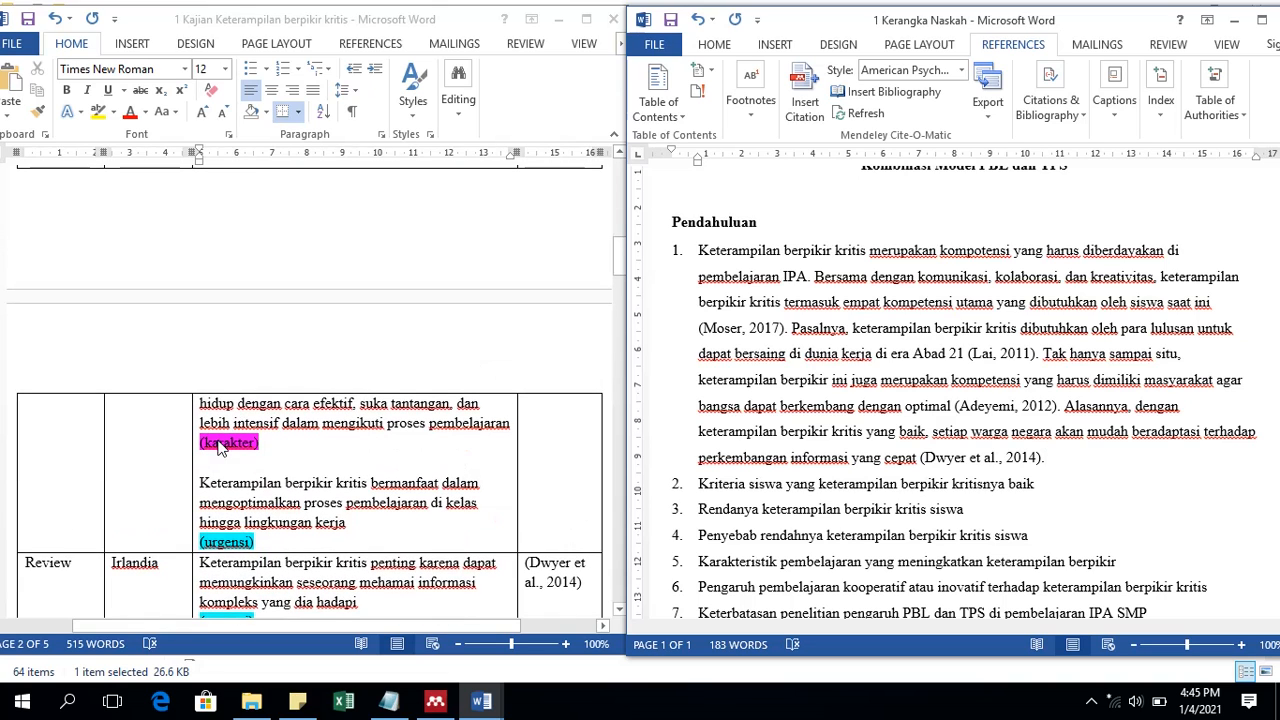
scroll(222, 447, up, 2)
scroll(311, 336, up, 2)
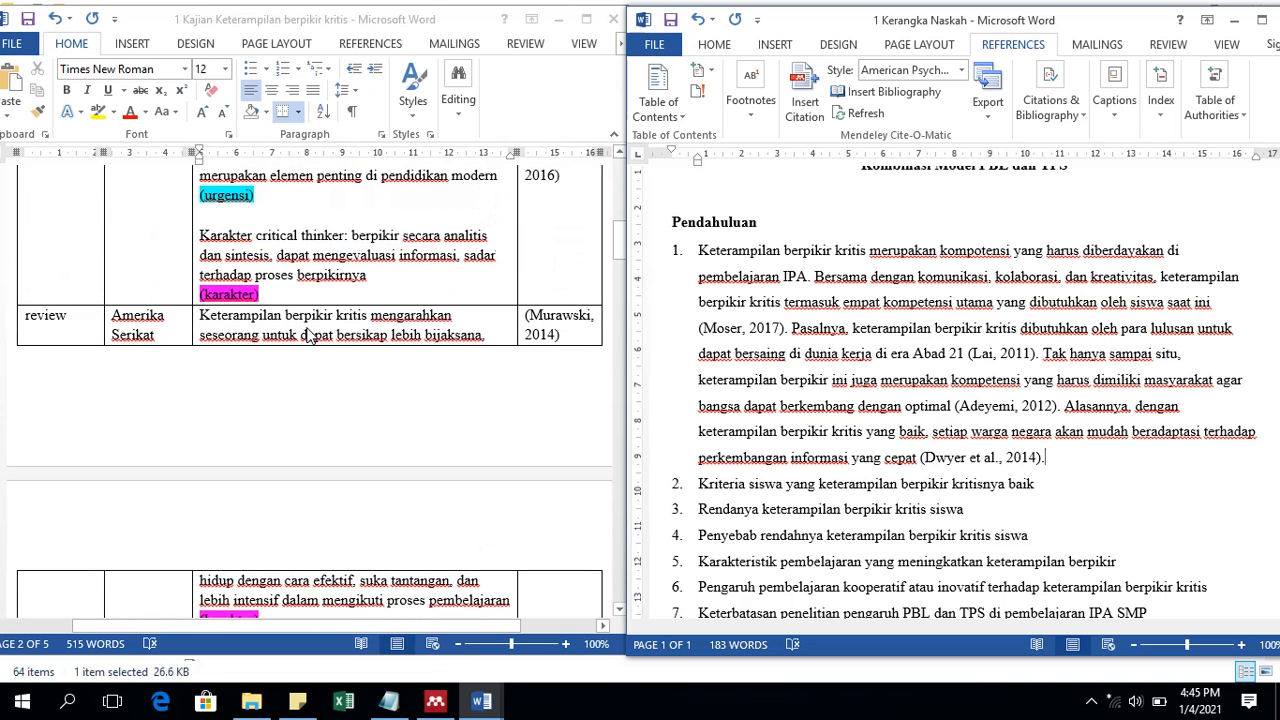
click(790, 457)
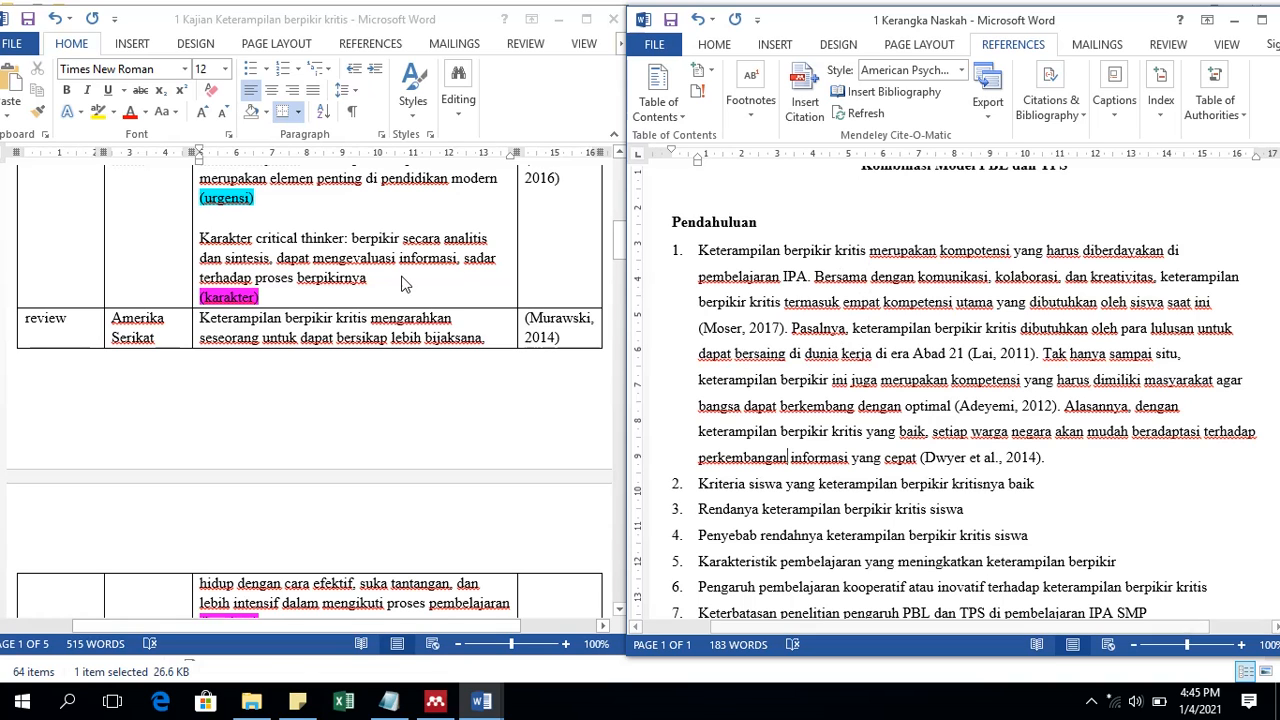
scroll(404, 300, up, 9)
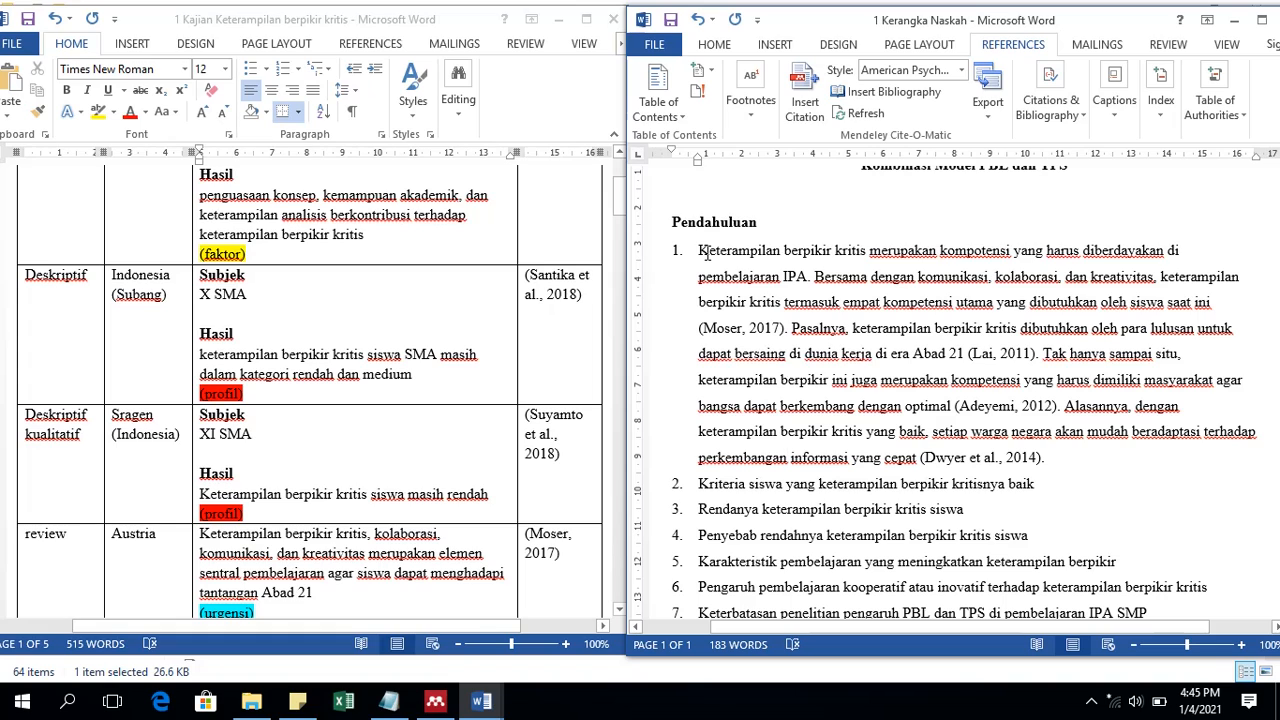
drag(699, 250, 1138, 456)
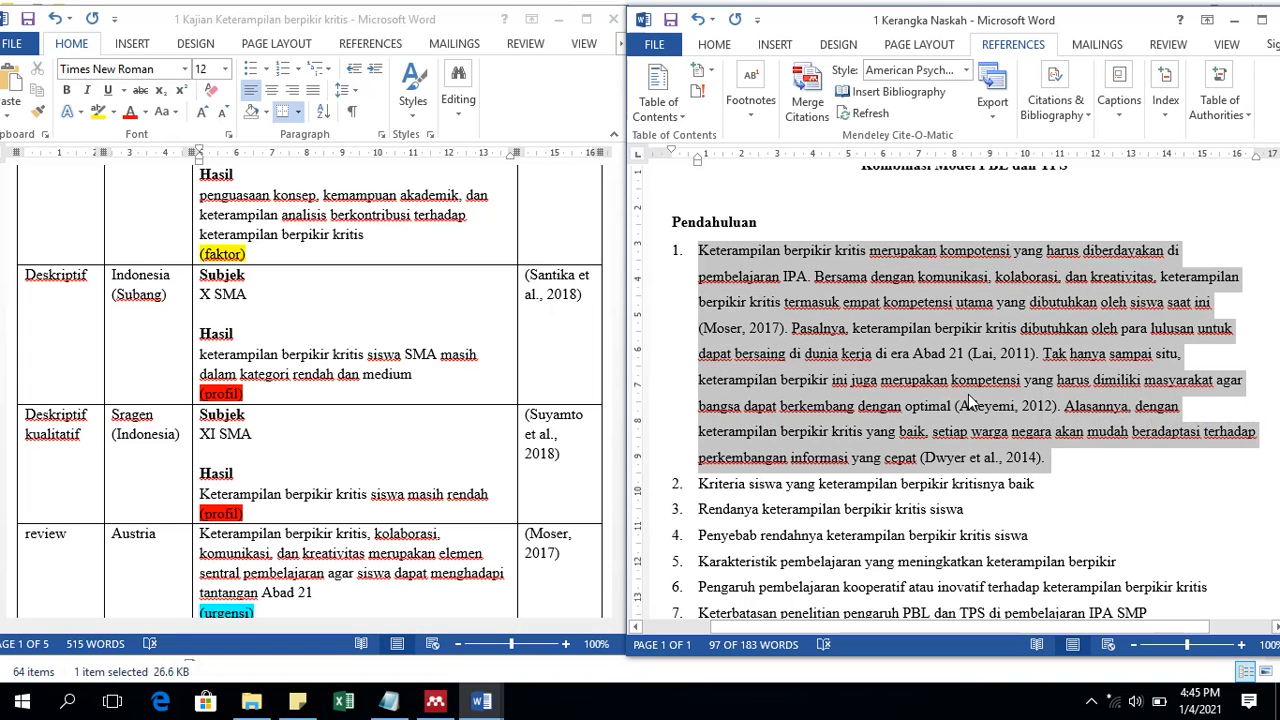
click(854, 436)
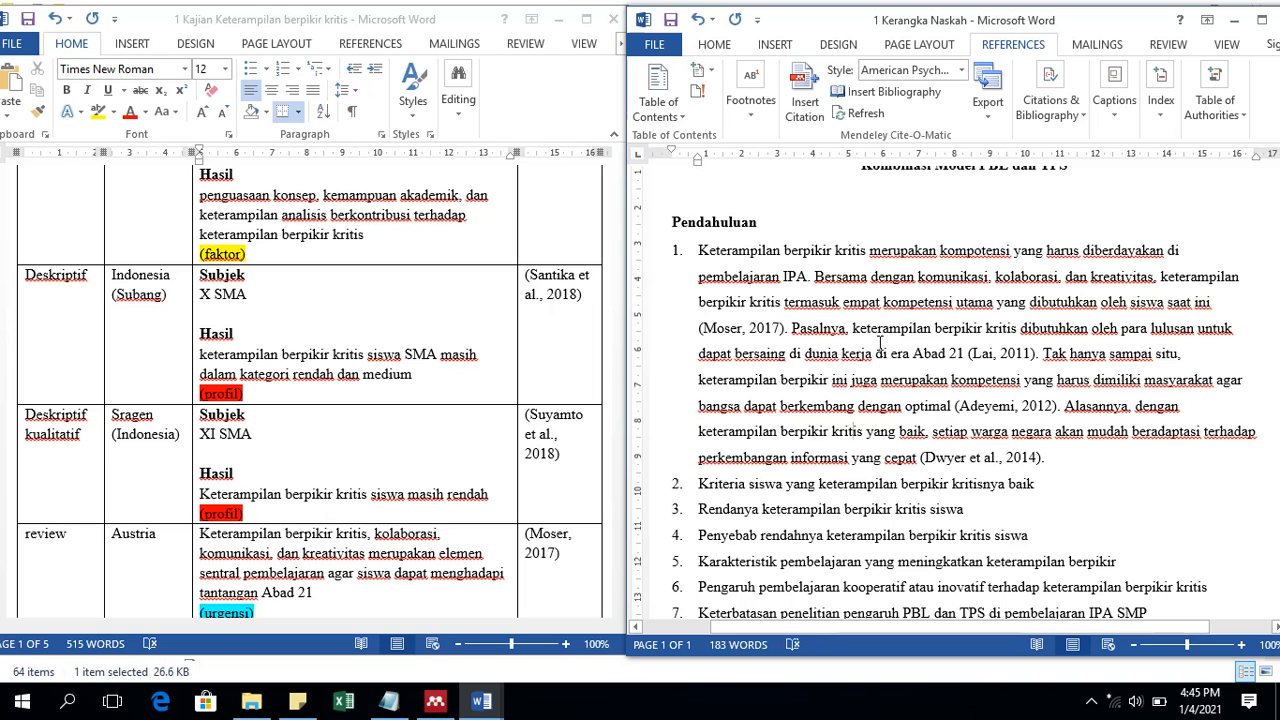
scroll(803, 377, down, 1)
scroll(801, 379, up, 1)
Step: Maximize the Kerangka Naskah document and remove the list numbering from all nine Pendahuluan points
double_click(1054, 22)
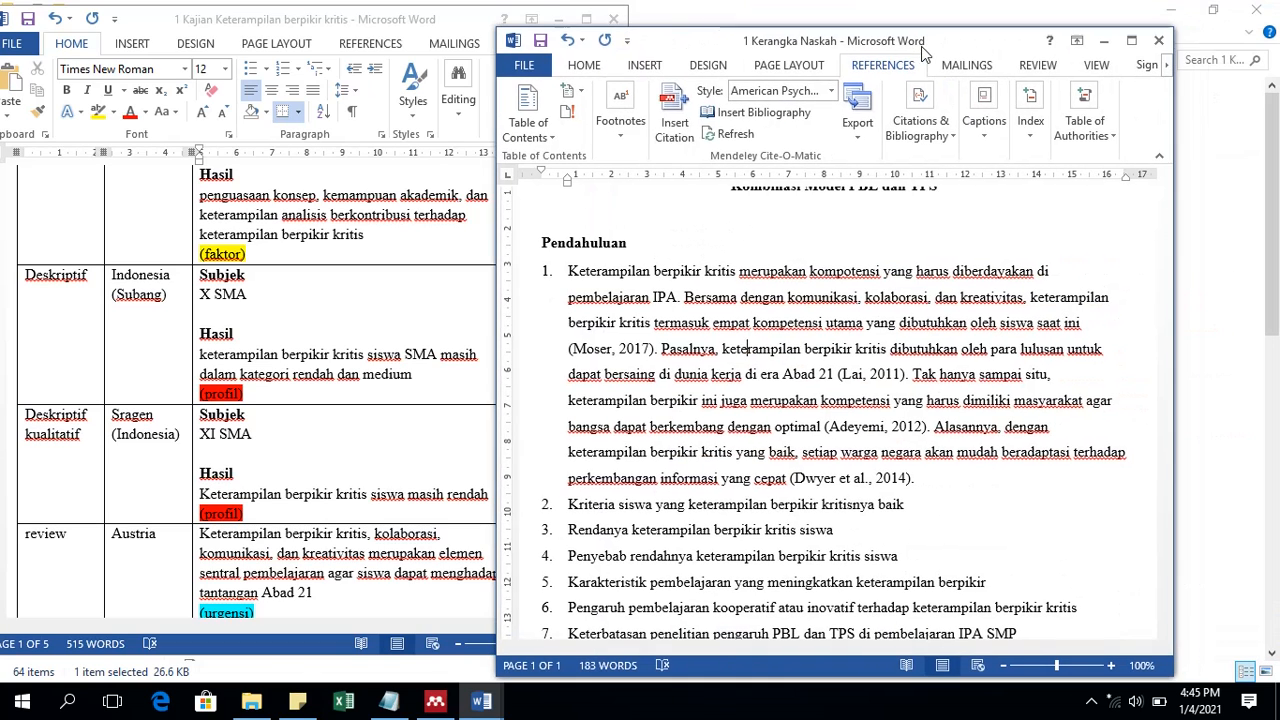
click(1134, 44)
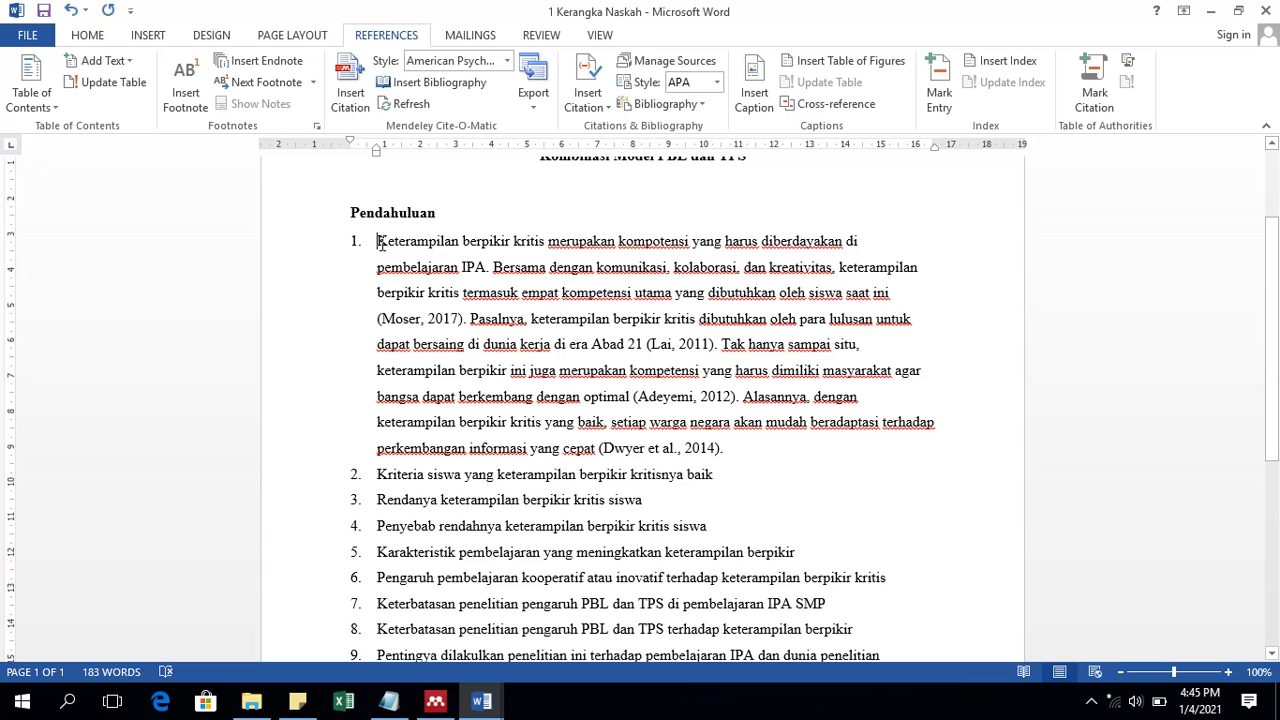
drag(377, 241, 532, 420)
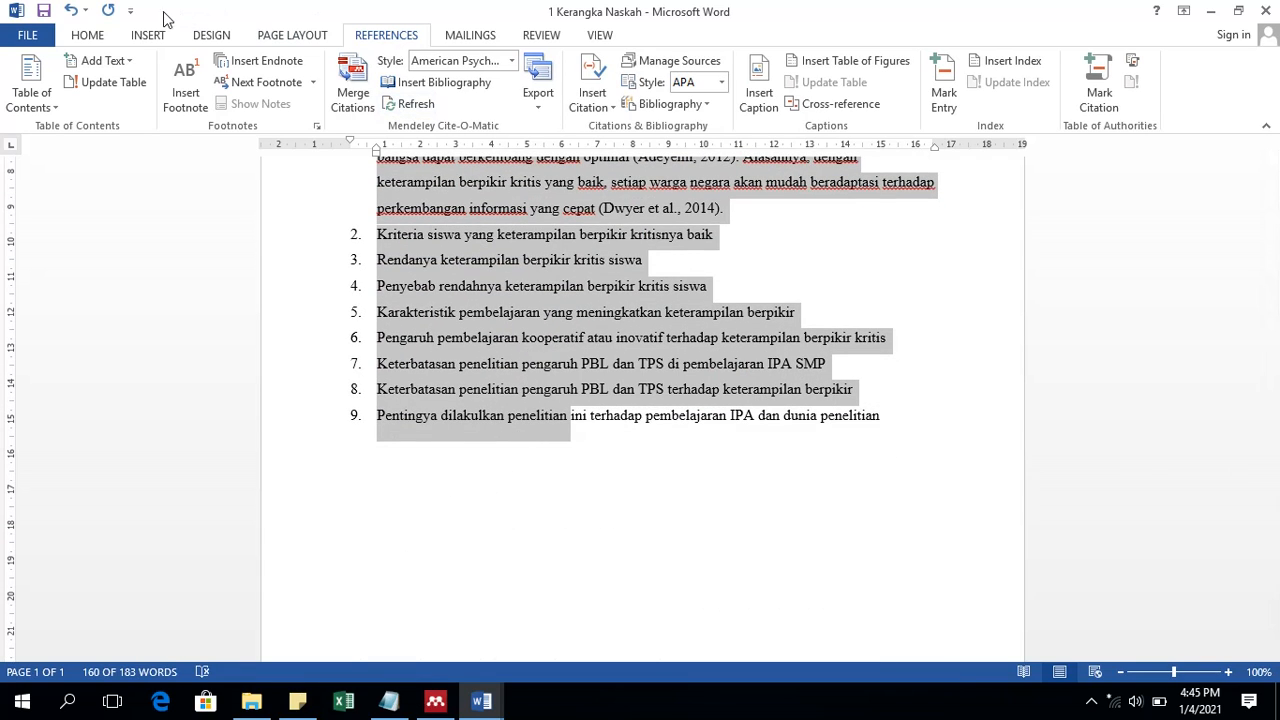
click(87, 36)
scroll(418, 183, up, 2)
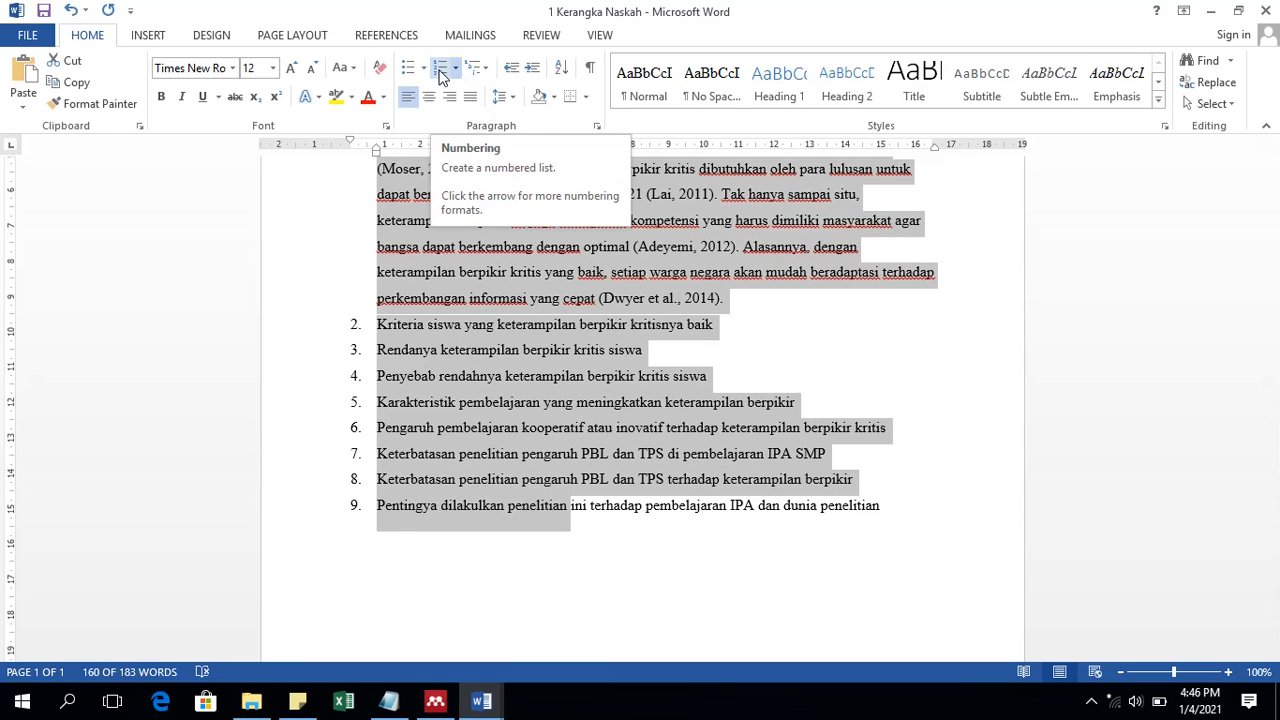
click(441, 77)
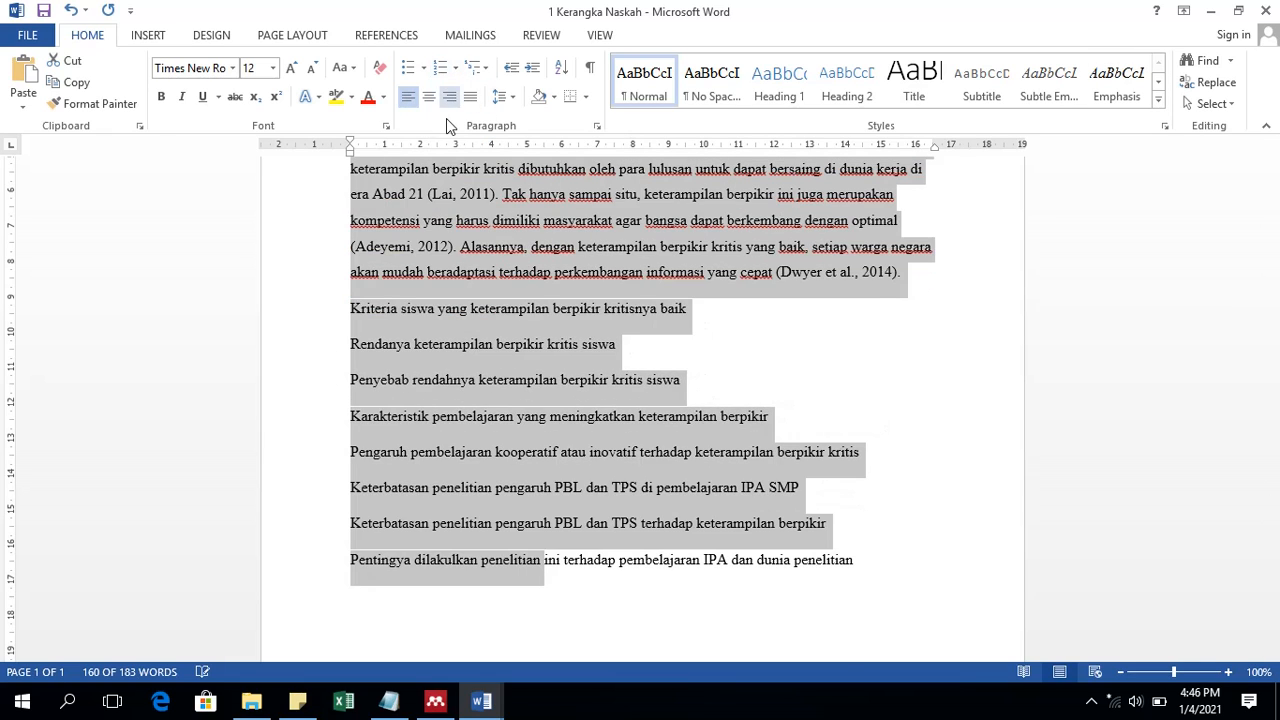
Step: Justify the Pendahuluan paragraphs and give them a first-line indent of about 1.5 cm
scroll(500, 300, up, 5)
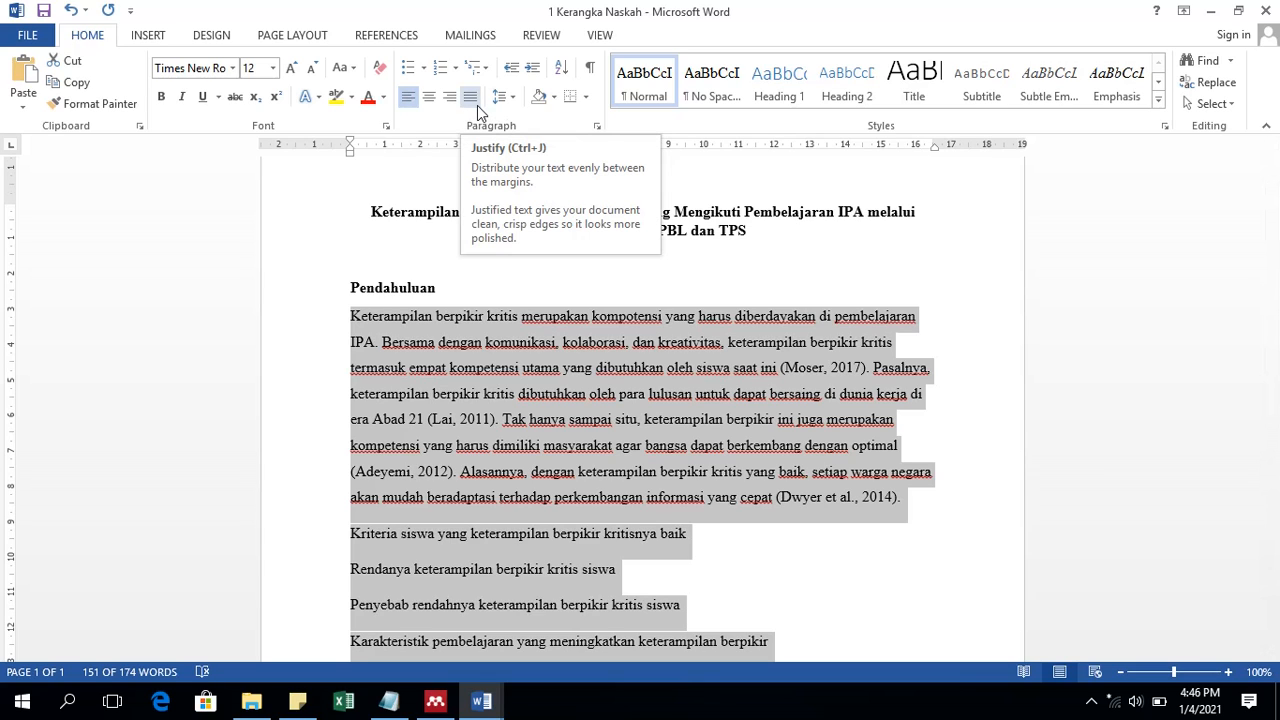
click(470, 97)
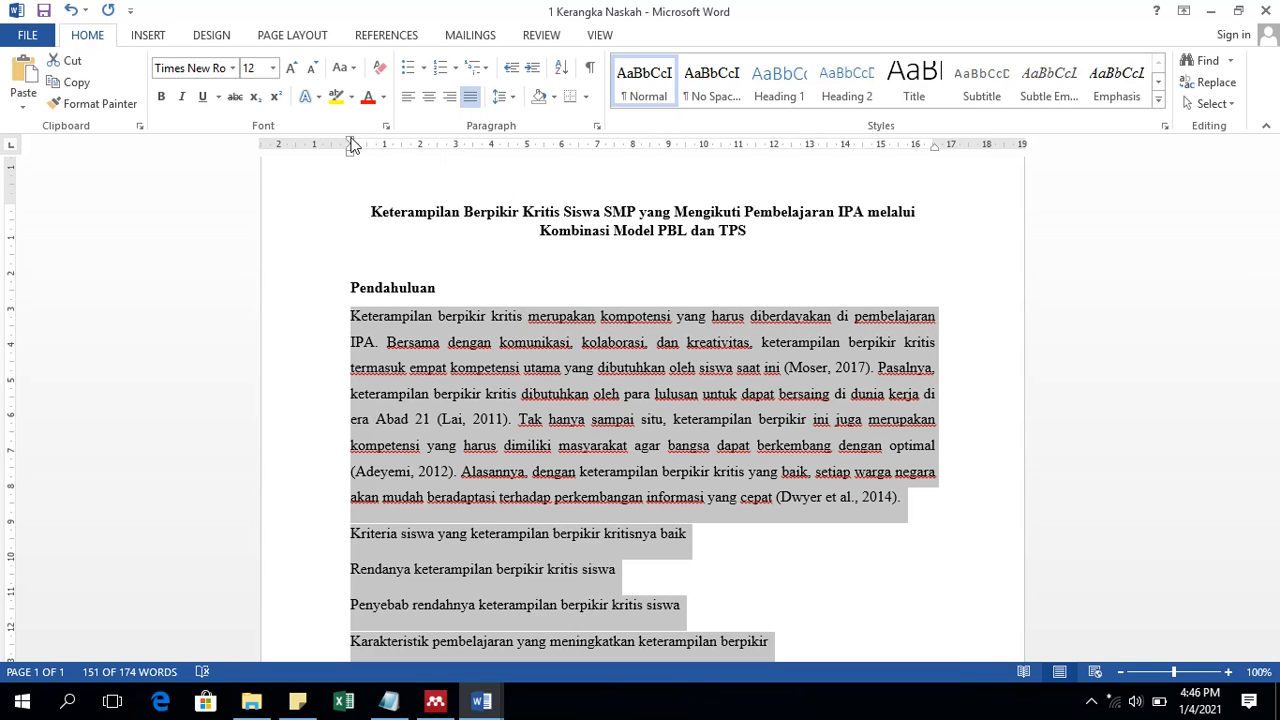
mouse_move(352, 145)
mouse_down()
mouse_move(400, 165)
mouse_move(428, 205)
mouse_up()
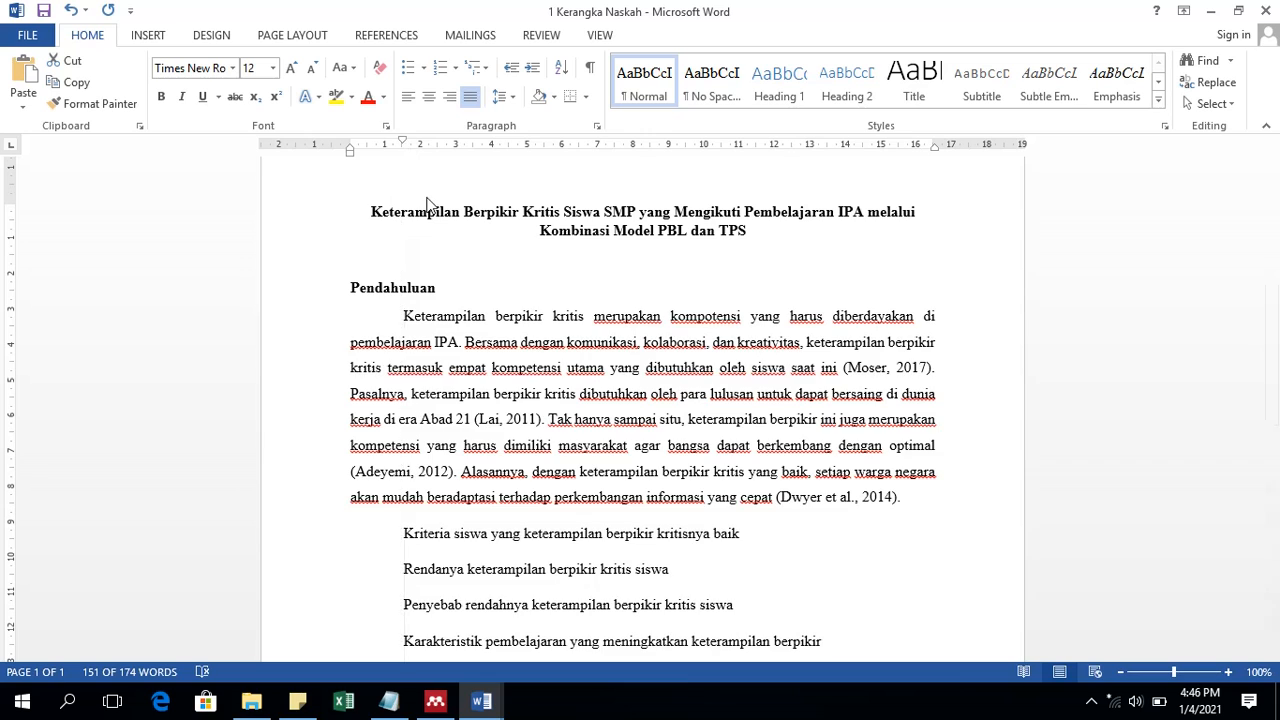
scroll(464, 446, down, 1)
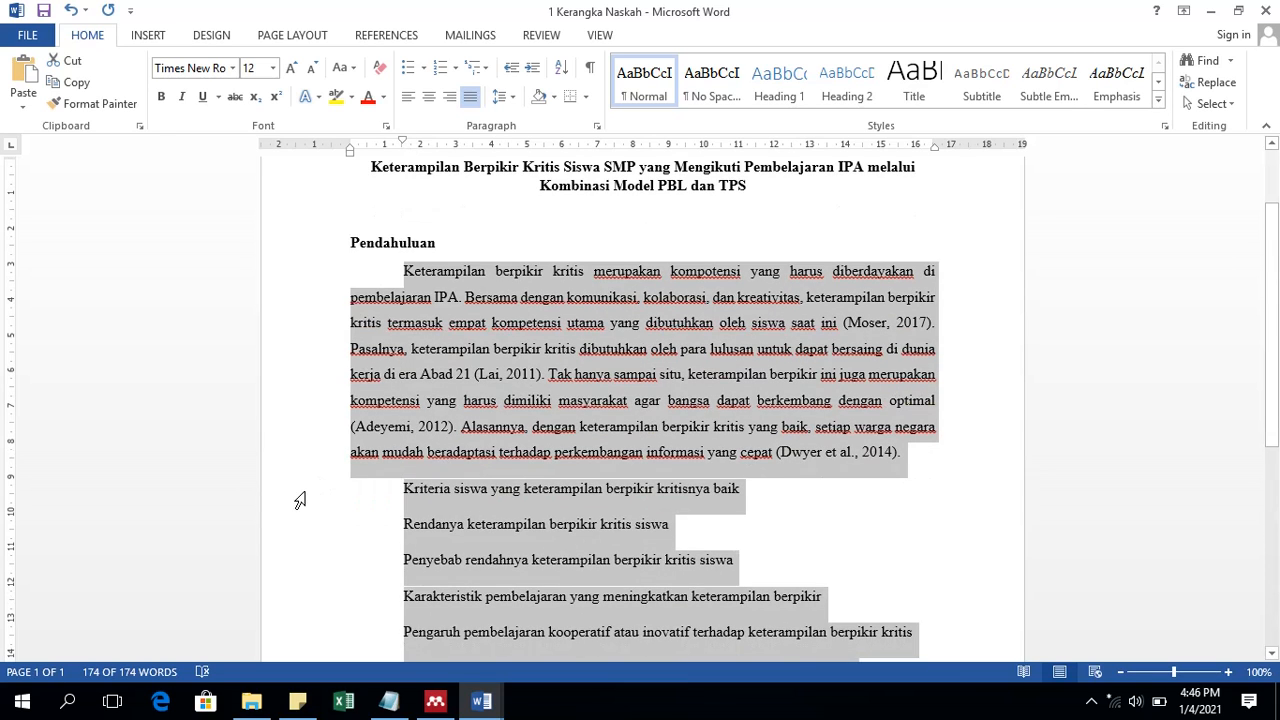
click(333, 540)
Step: Add an unindented bold heading "Referensi" below the last Pendahuluan point
scroll(330, 546, down, 5)
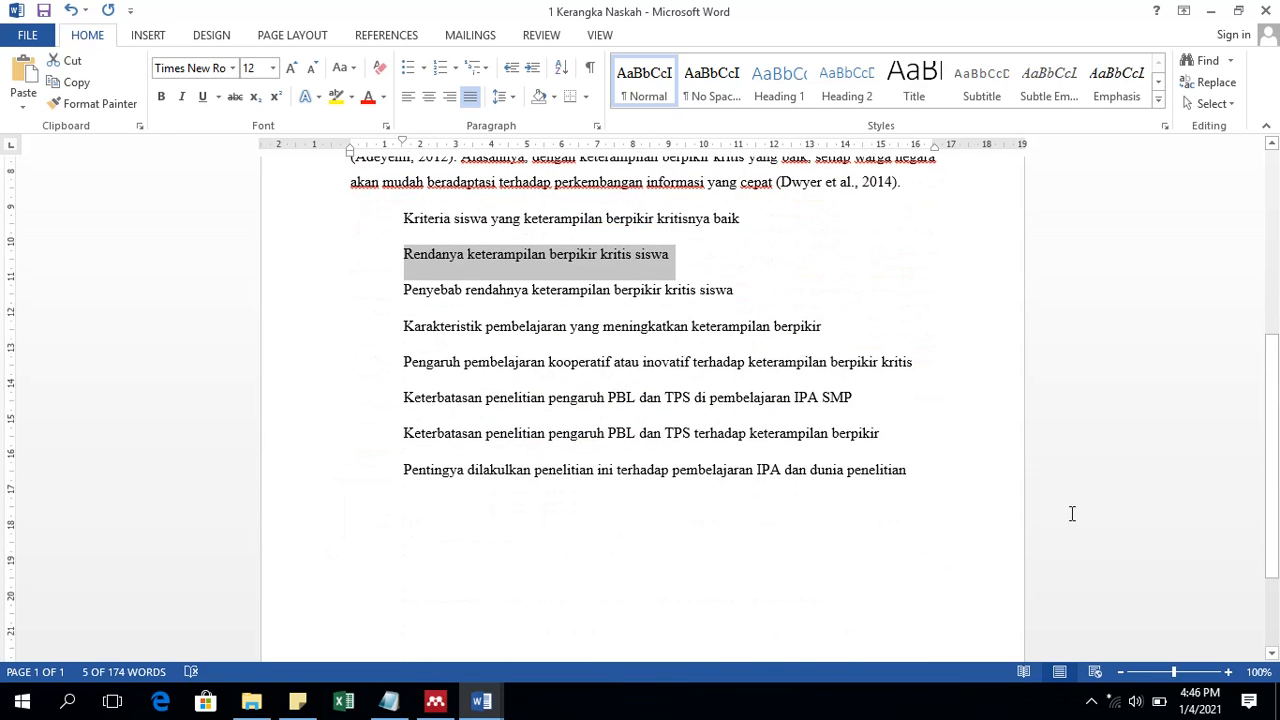
click(989, 477)
key(Return)
key(Return)
key(Return)
key(BackSpace)
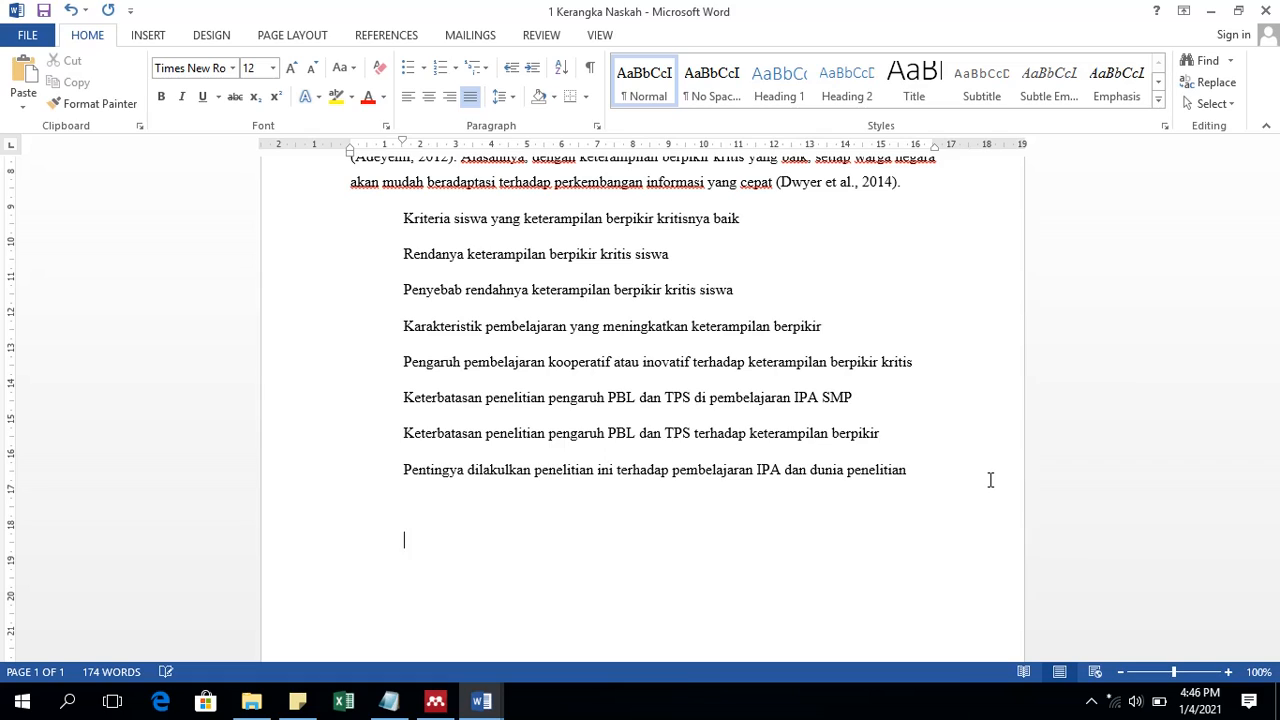
key(BackSpace)
key(ctrl+b)
text(Referensi)
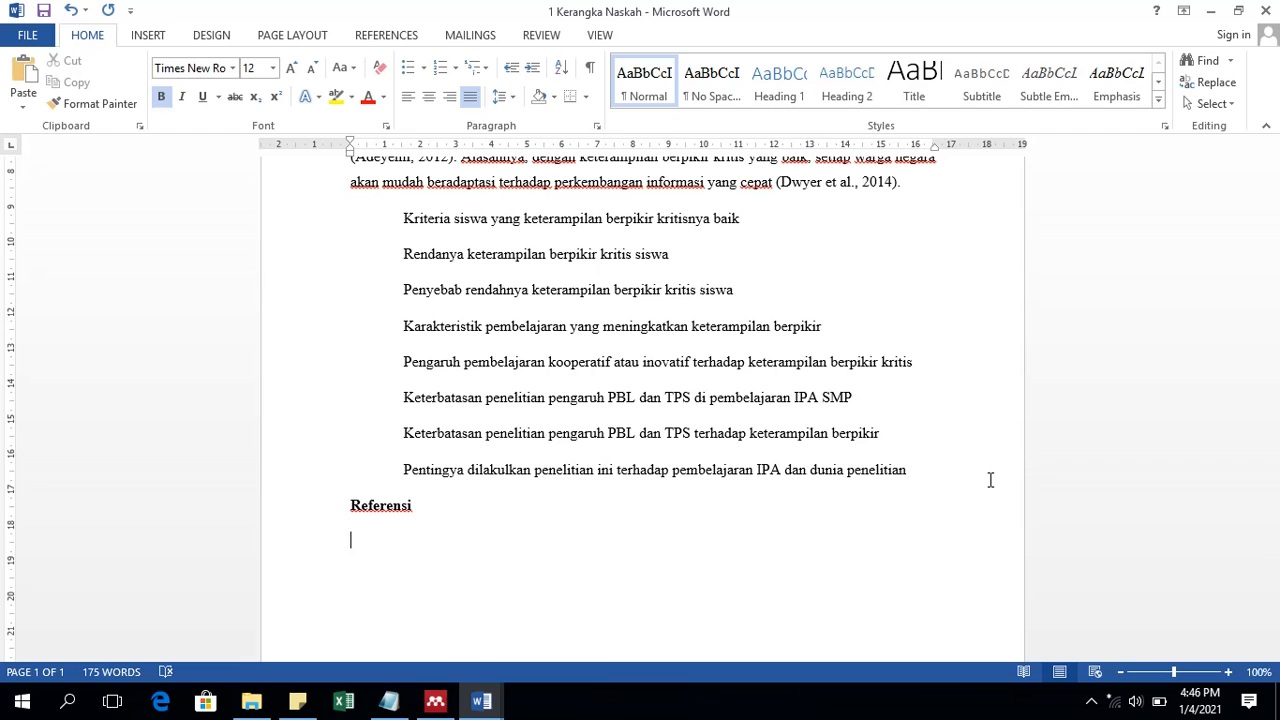
Step: Turn bold off and insert the Mendeley bibliography in American Psychological Association style under the "Referensi" heading
key(ctrl+b)
click(408, 38)
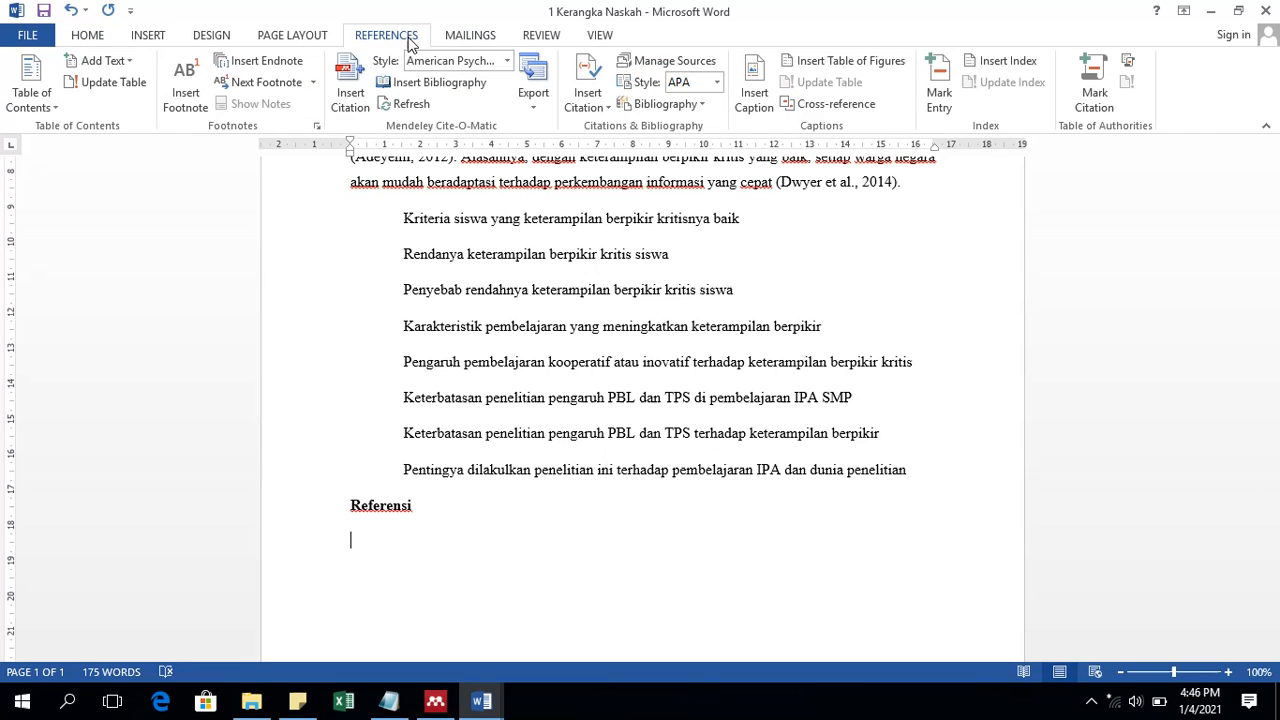
click(479, 88)
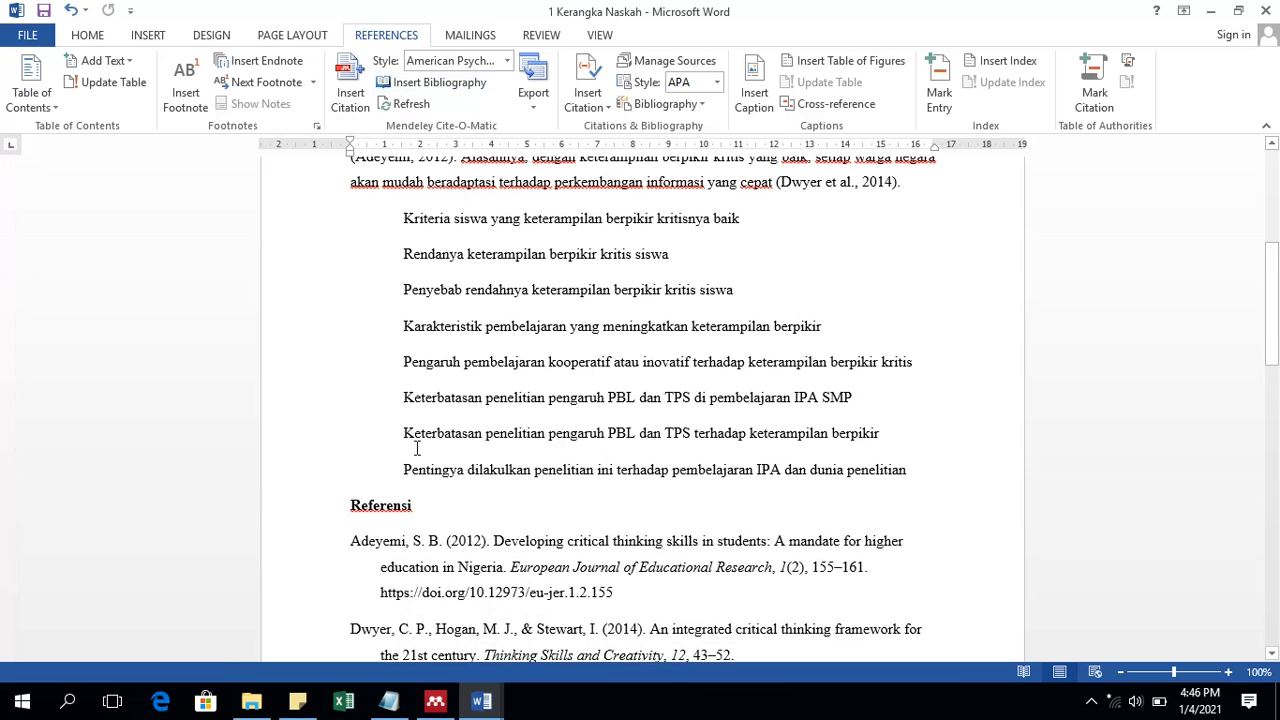
Step: Look over the inserted reference entries, the cited Pendahuluan paragraph and the outline points still to be developed
scroll(370, 453, down, 1)
drag(294, 466, 462, 535)
scroll(549, 330, up, 10)
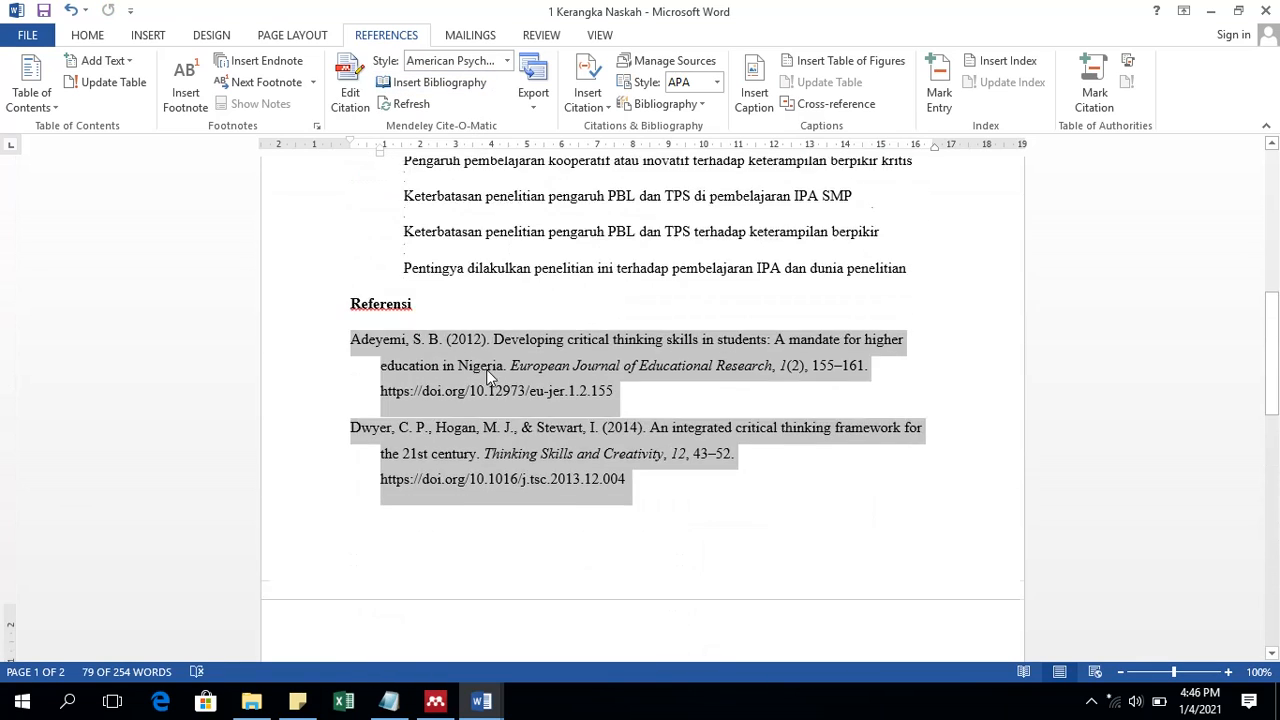
scroll(487, 370, up, 4)
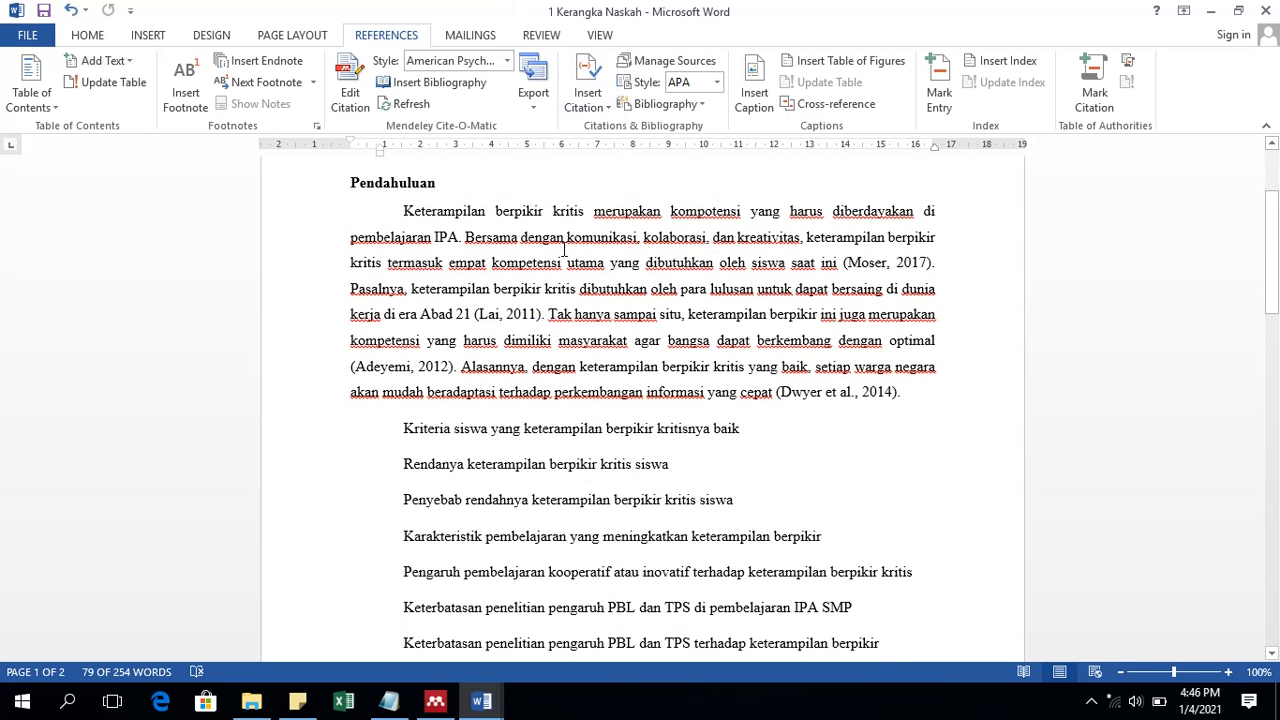
scroll(565, 250, down, 1)
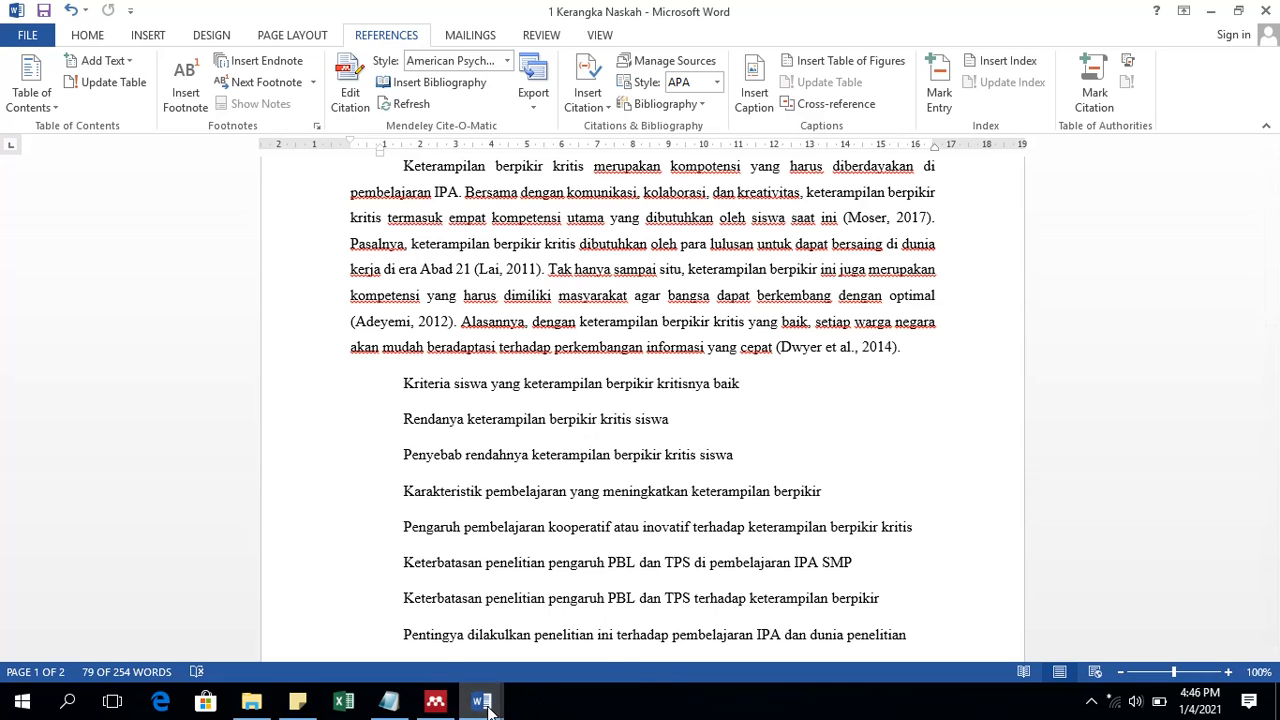
mouse_move(484, 698)
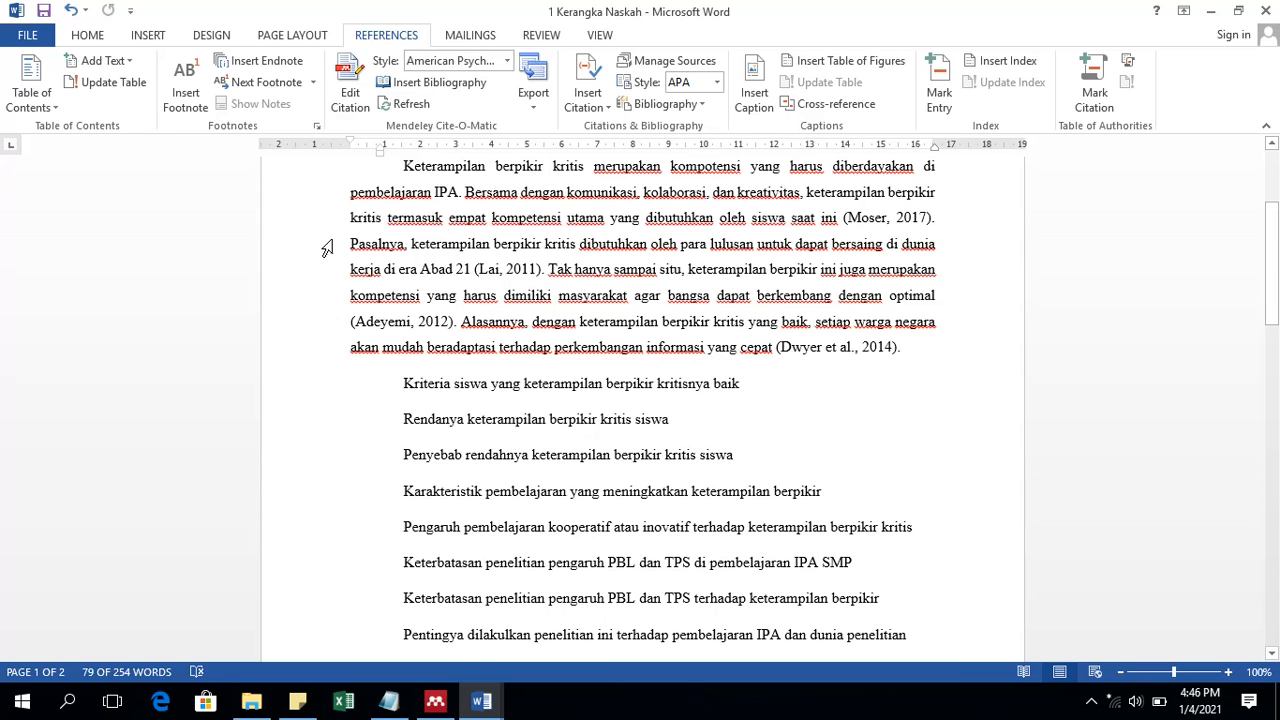
drag(322, 248, 385, 595)
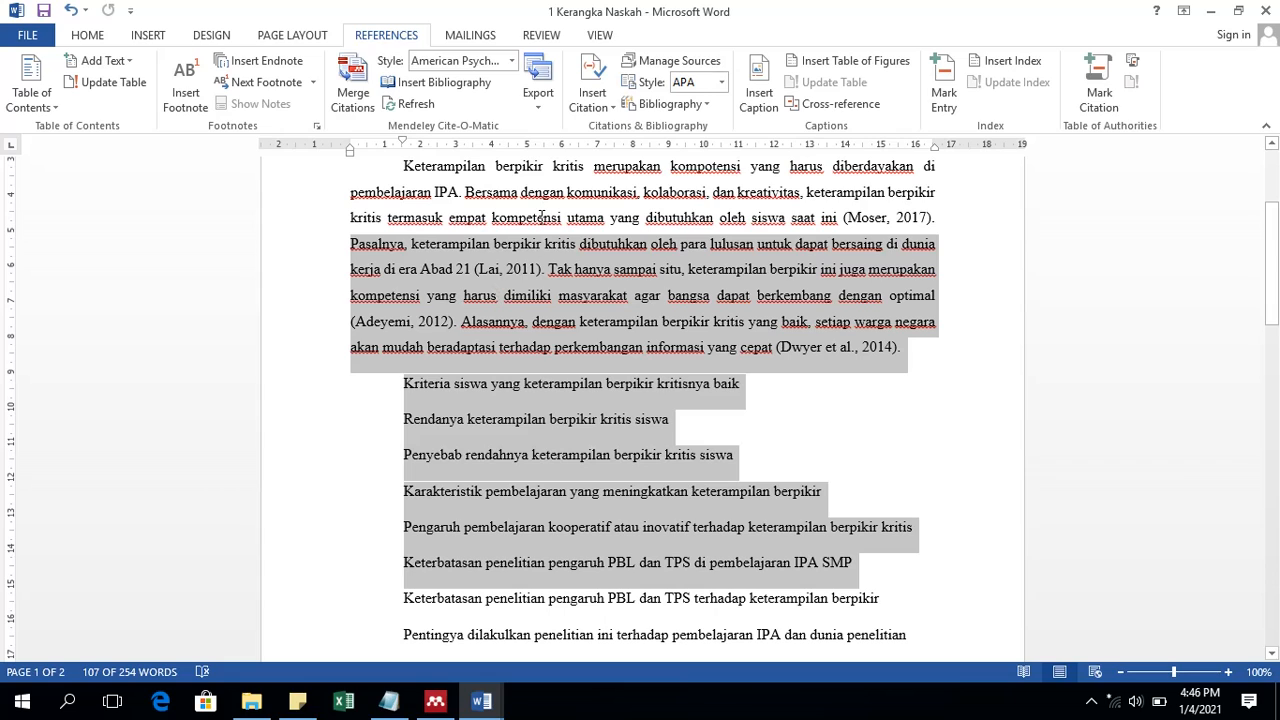
click(602, 296)
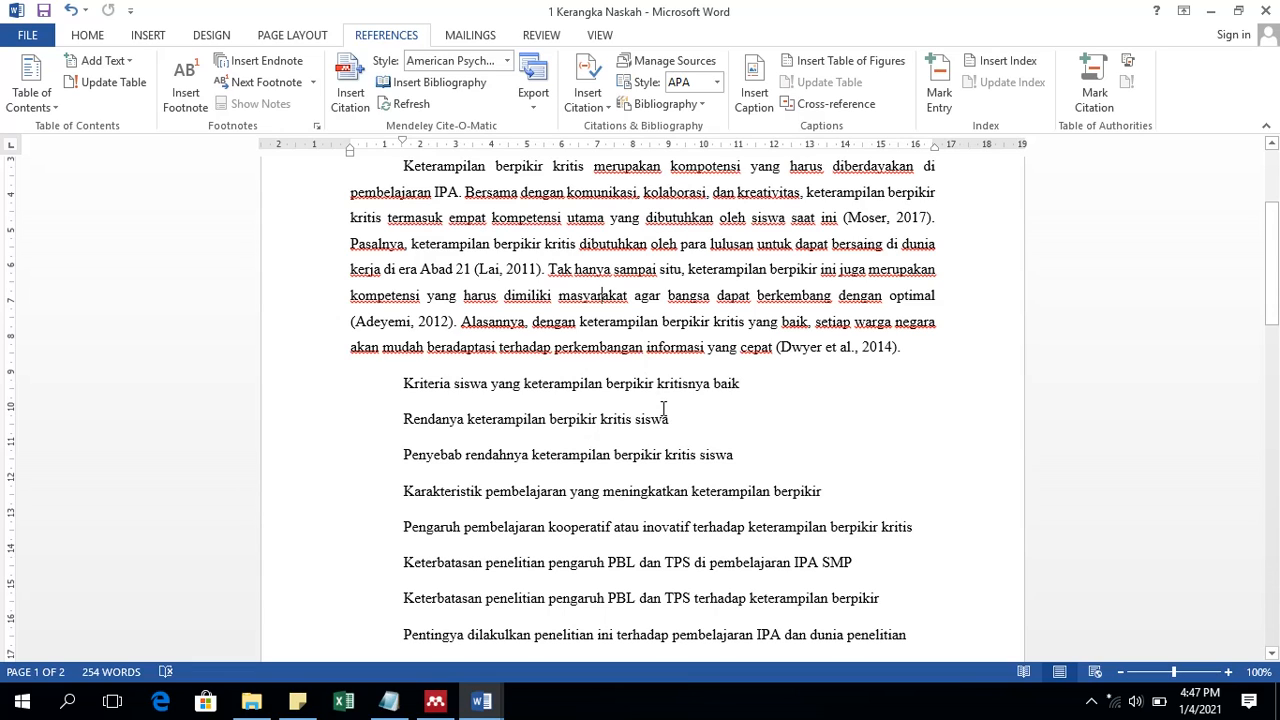
scroll(663, 408, up, 1)
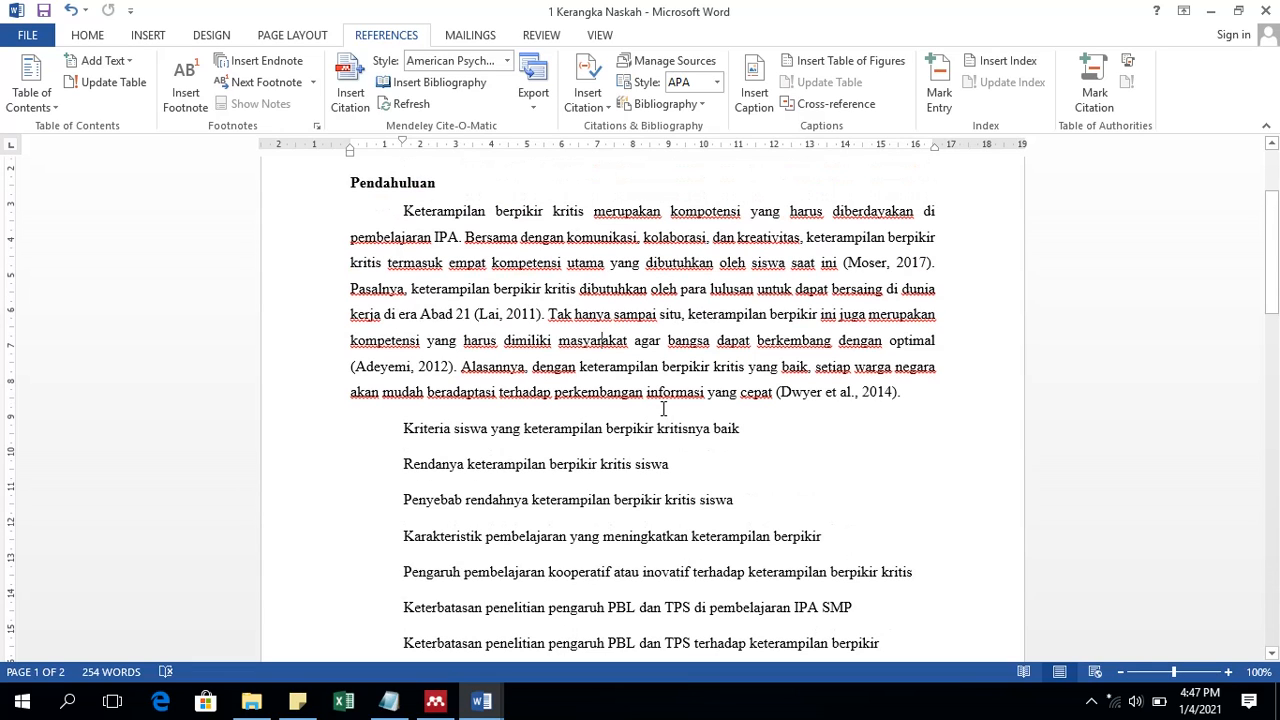
Step: Switch to the Kajian Keterampilan berpikir kritis document, maximize it and go to the start of the literature table
click(508, 712)
mouse_move(506, 710)
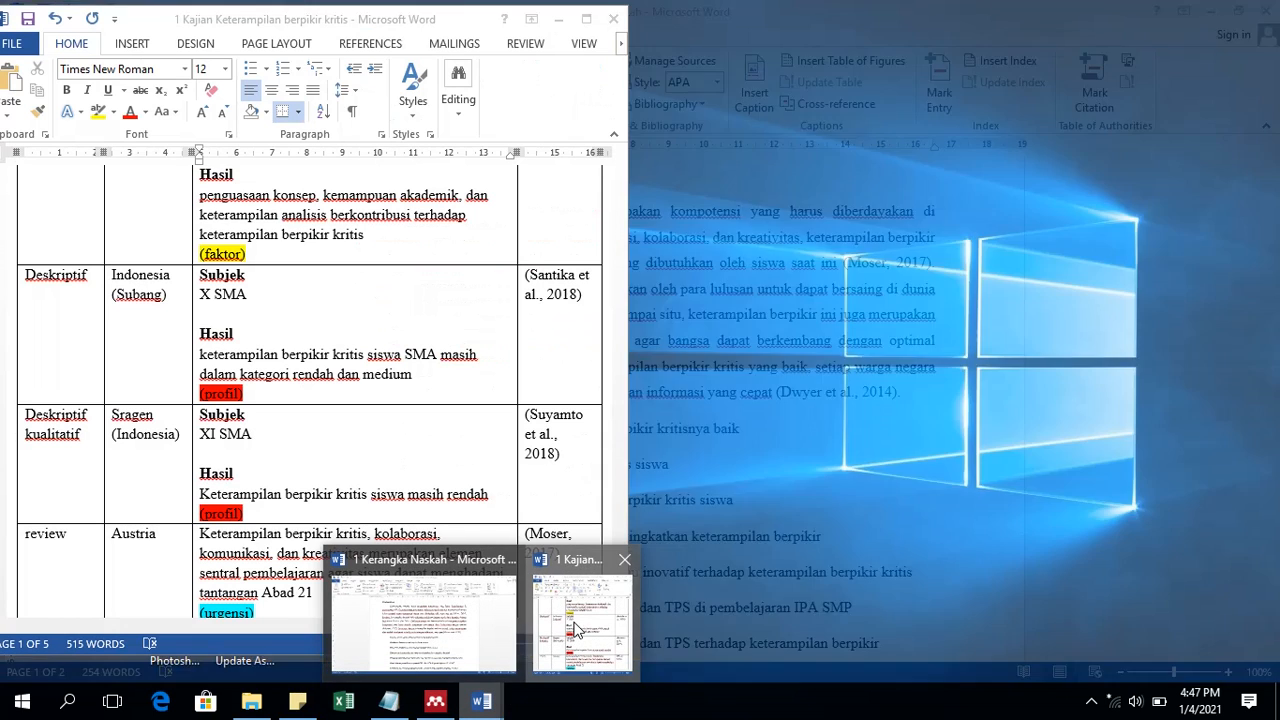
click(577, 630)
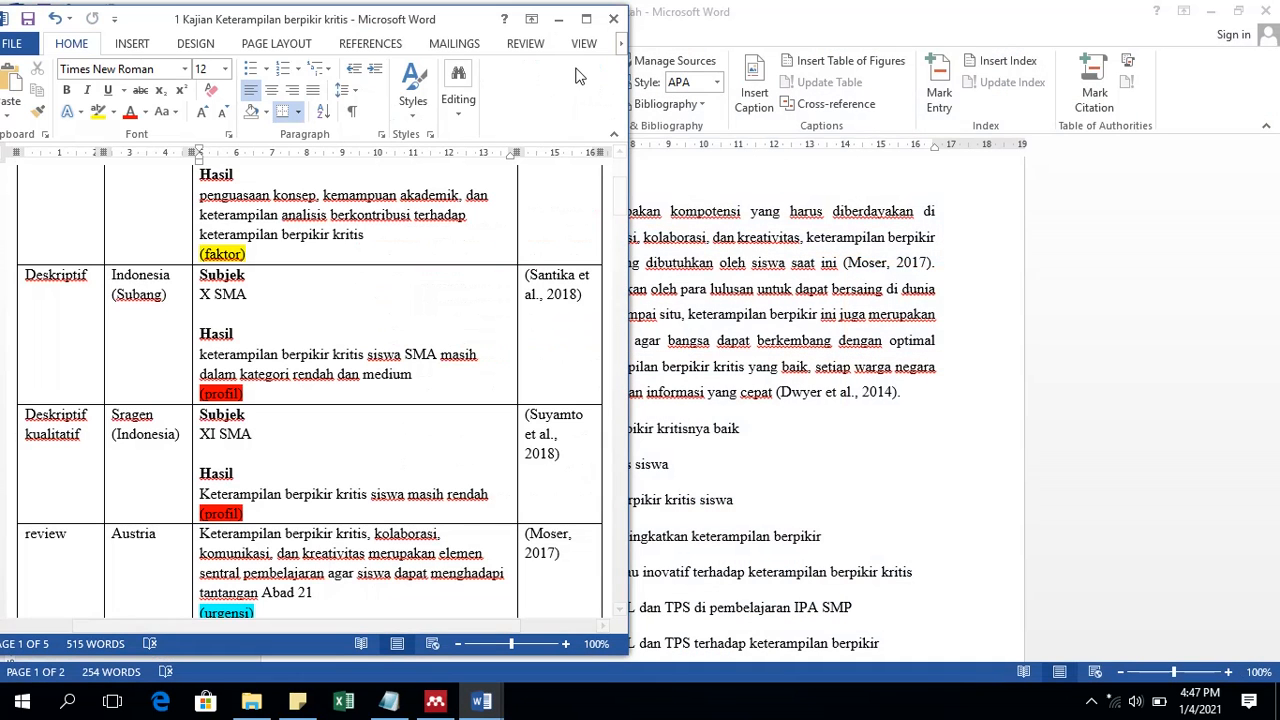
click(587, 20)
scroll(623, 342, up, 3)
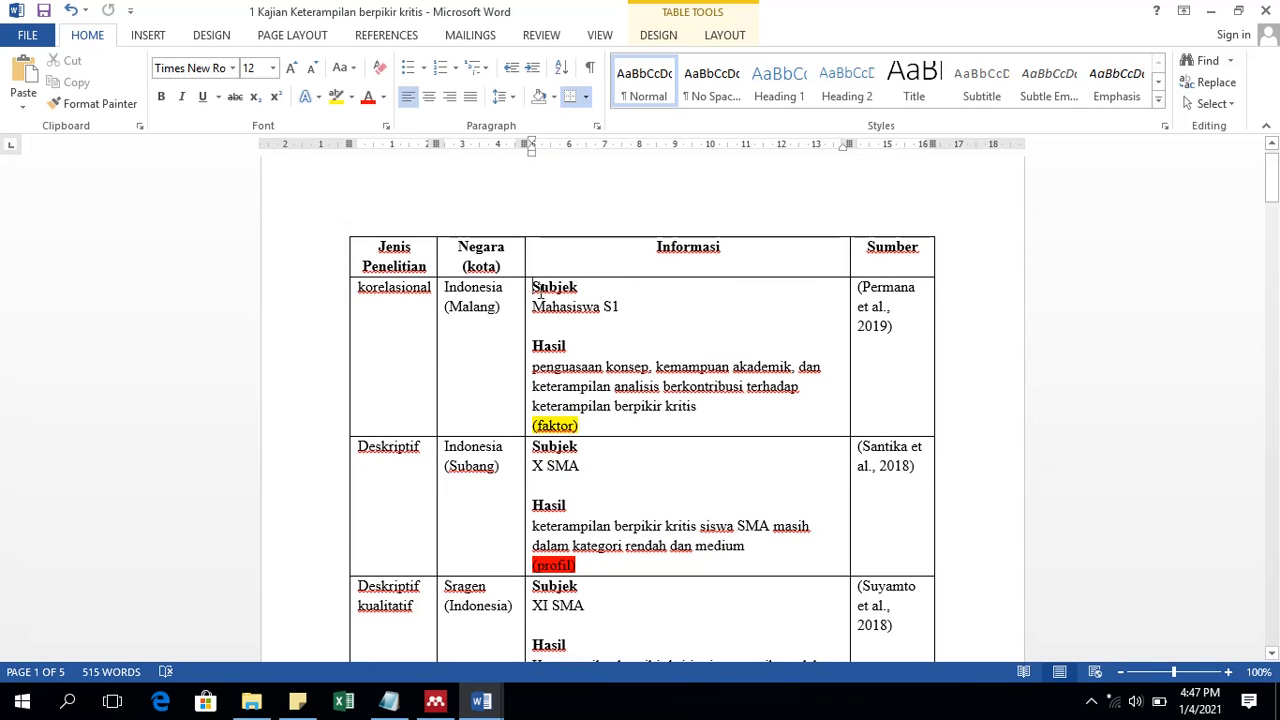
Step: Examine the Subjek and Hasil entries in the Informasi column of the korelasional study from Malang
drag(530, 290, 600, 308)
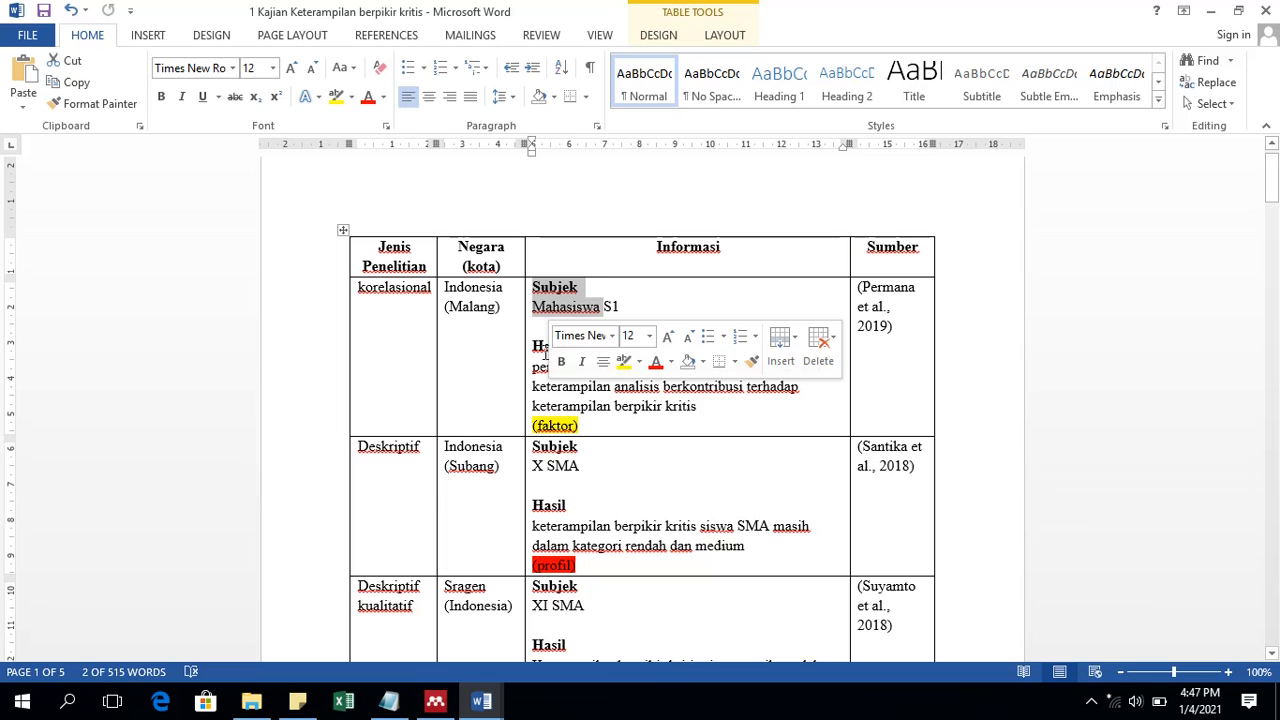
drag(533, 346, 612, 387)
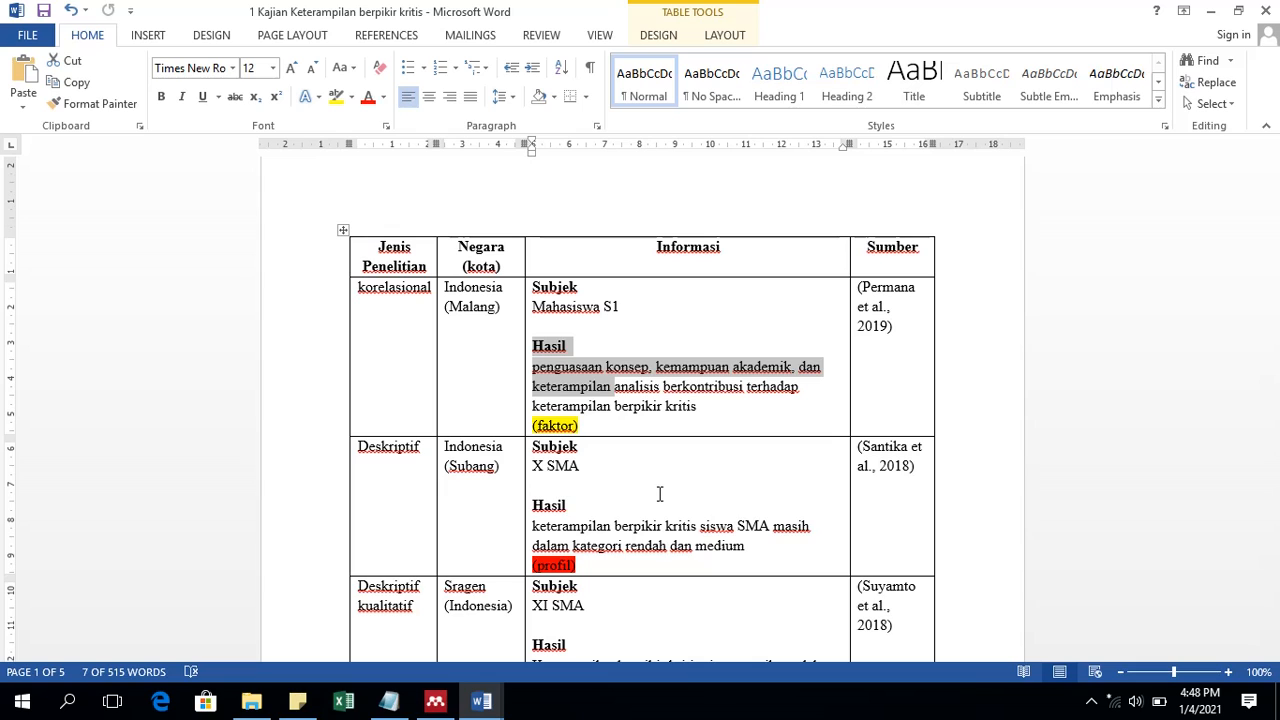
click(650, 418)
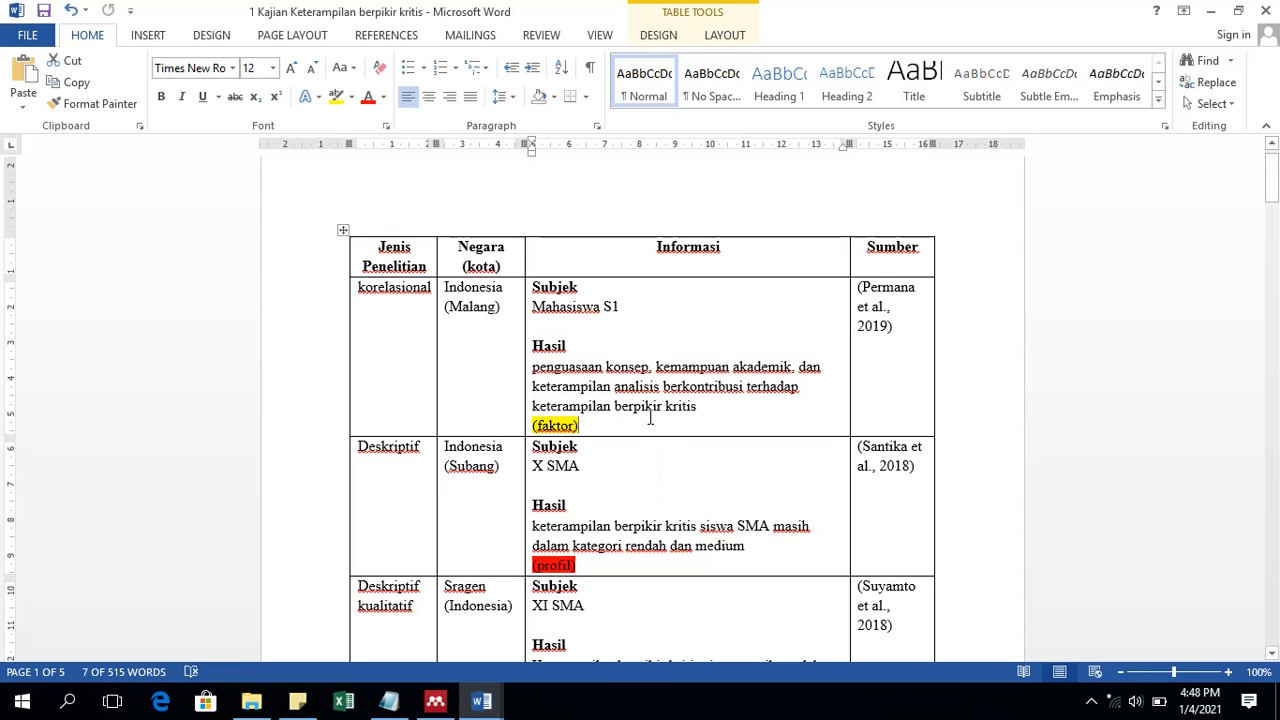